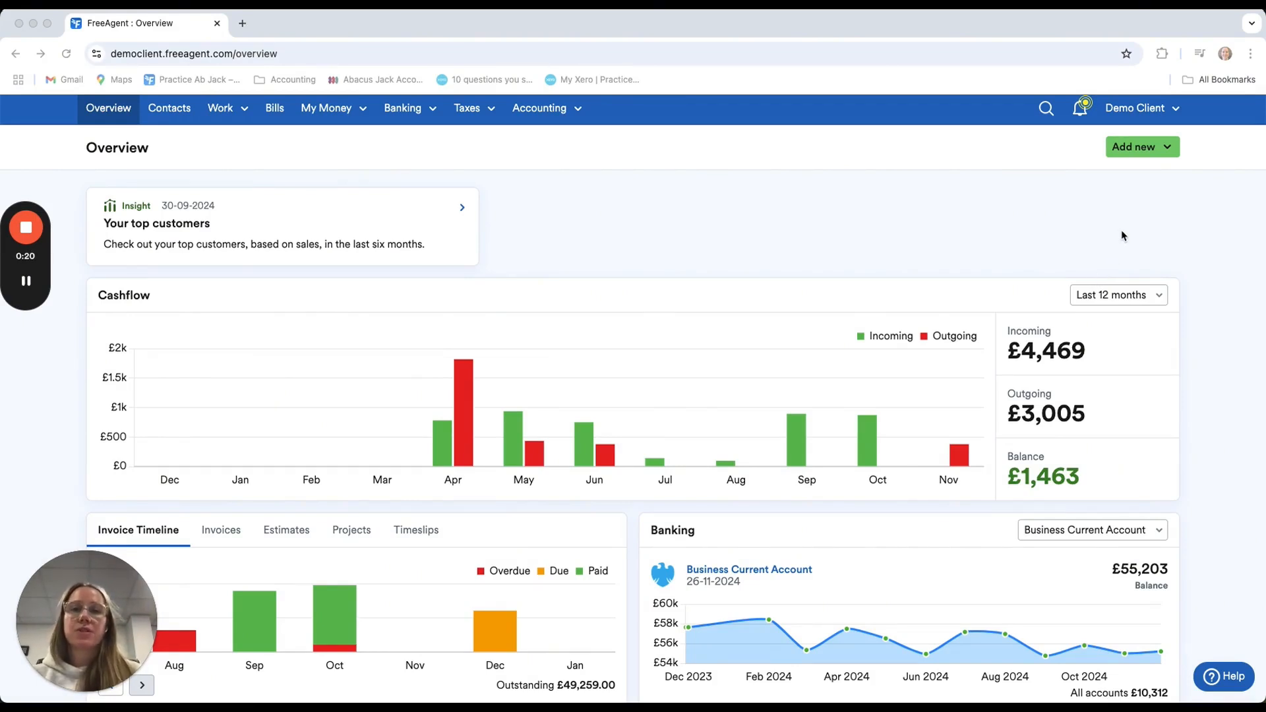
# Review the record types available to add and the overview's cashflow, invoice timeline, banking, expenses and profit and loss sections
pyautogui.click(1167, 149)
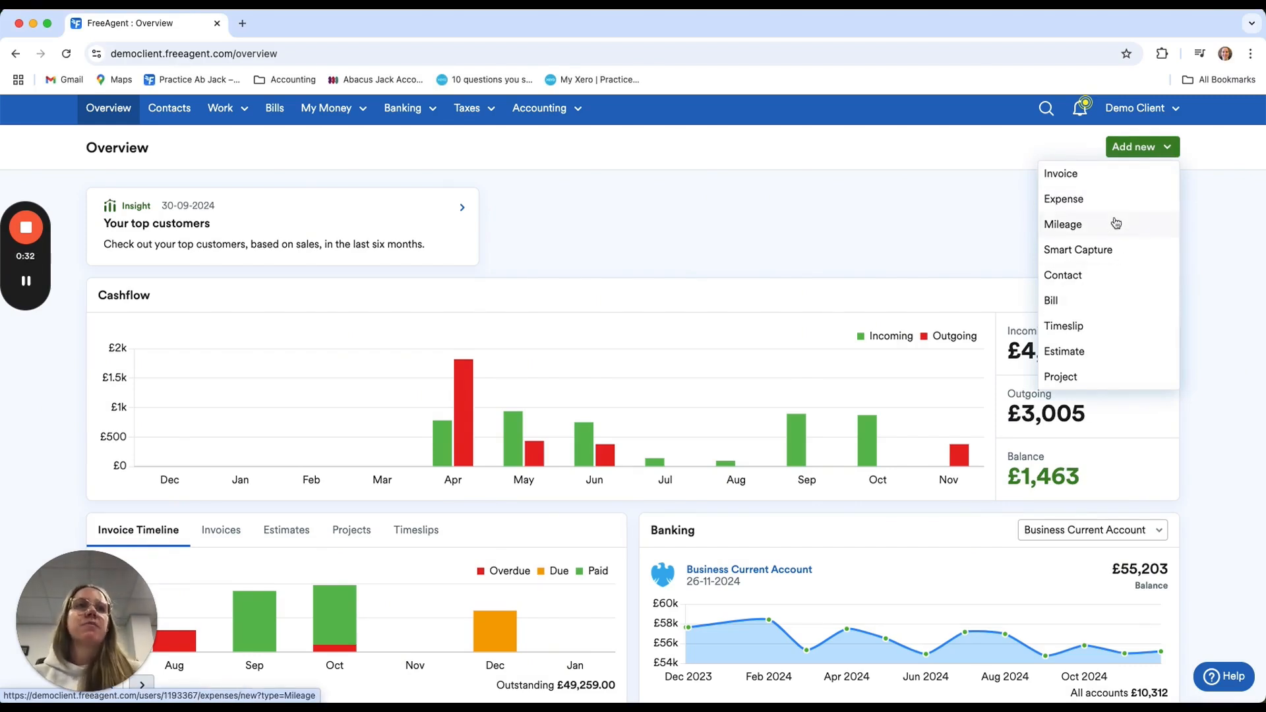
pyautogui.click(876, 232)
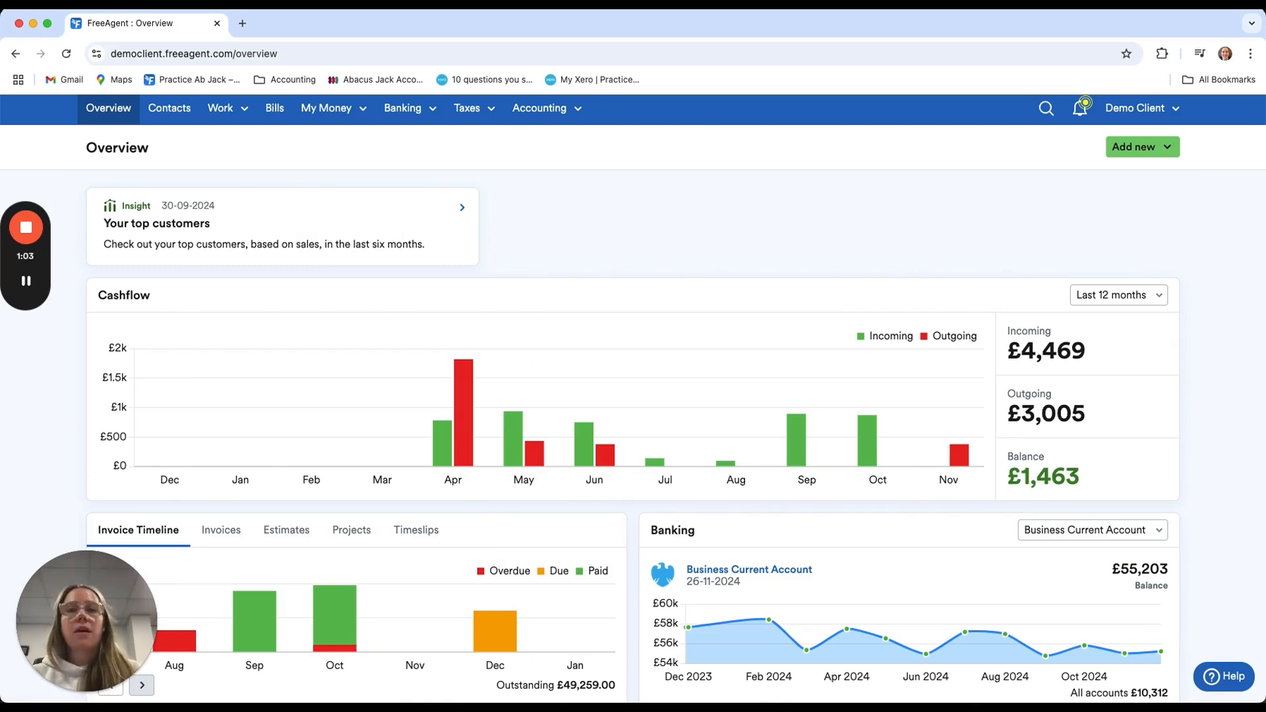
pyautogui.scroll(-2, 833, 541)
pyautogui.scroll(-6, 833, 541)
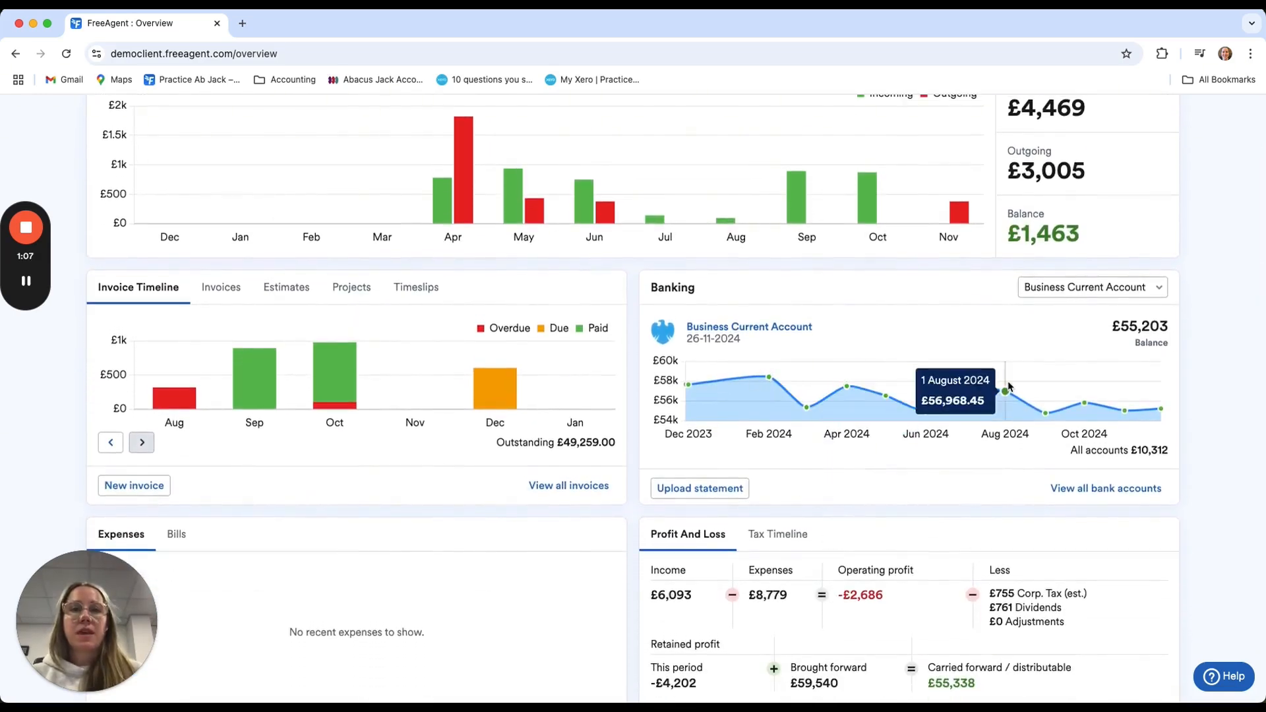
pyautogui.scroll(2, 758, 254)
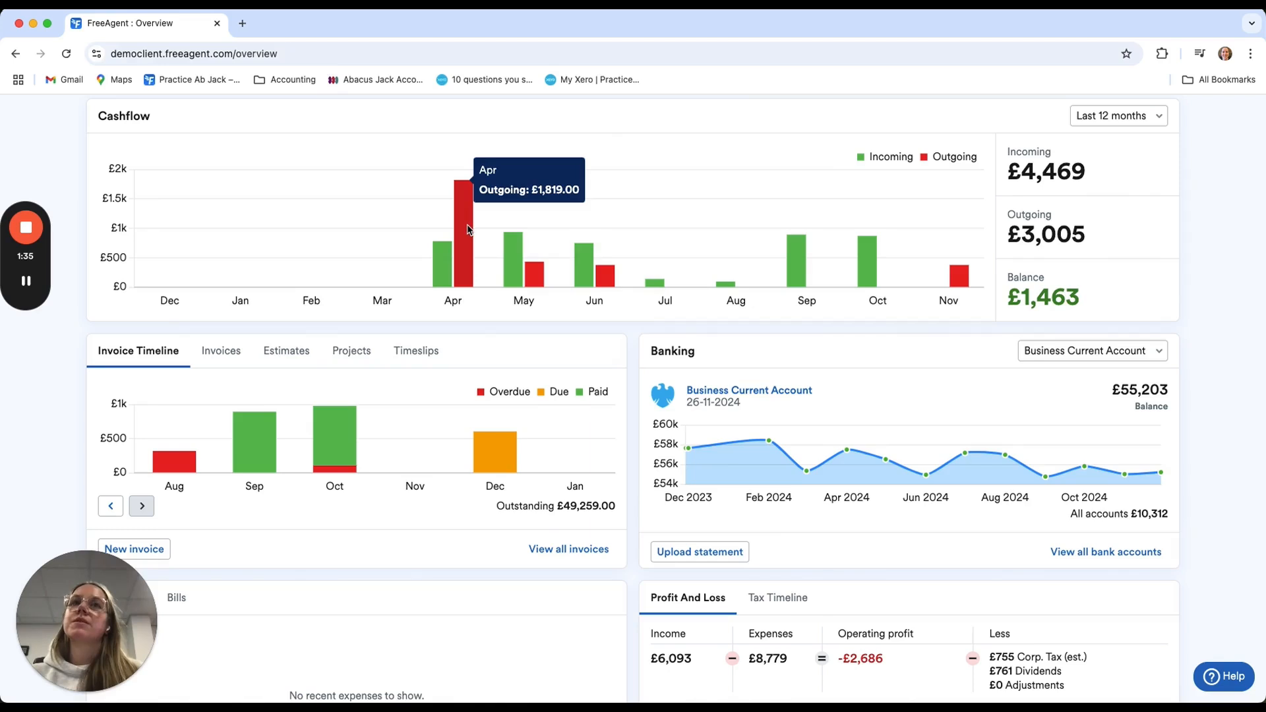
pyautogui.scroll(1, 709, 191)
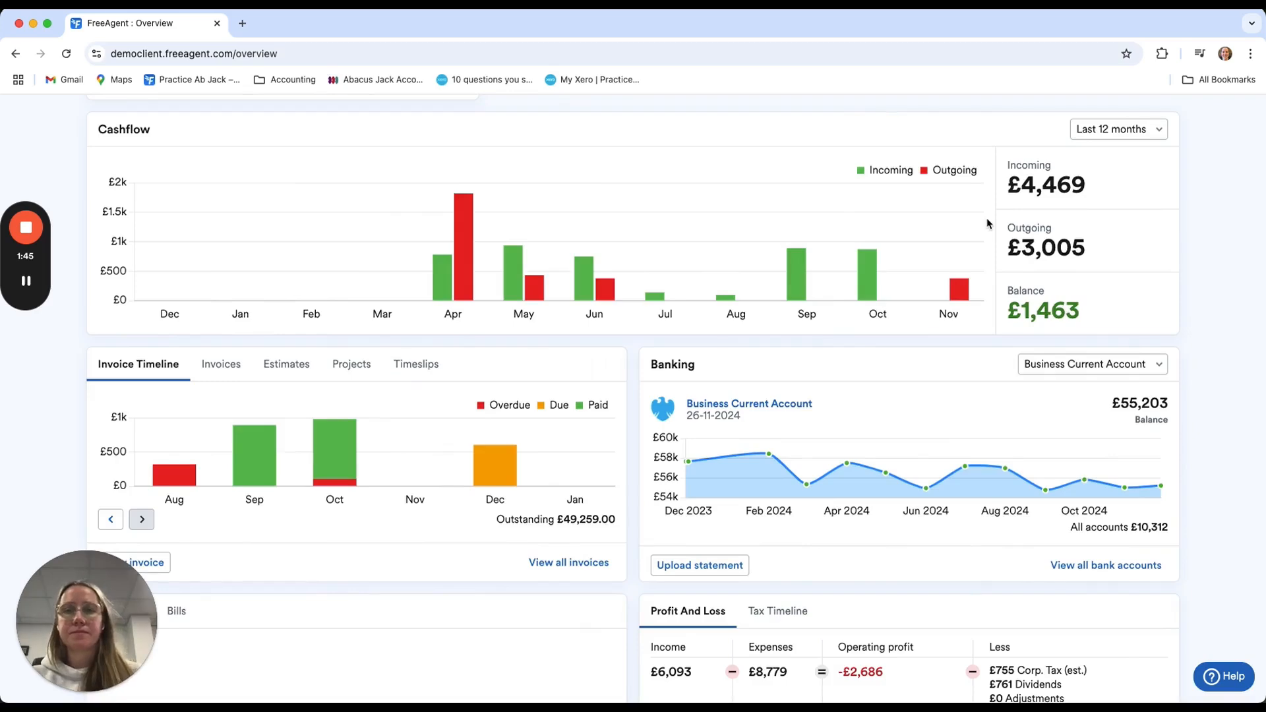
pyautogui.scroll(-5, 987, 224)
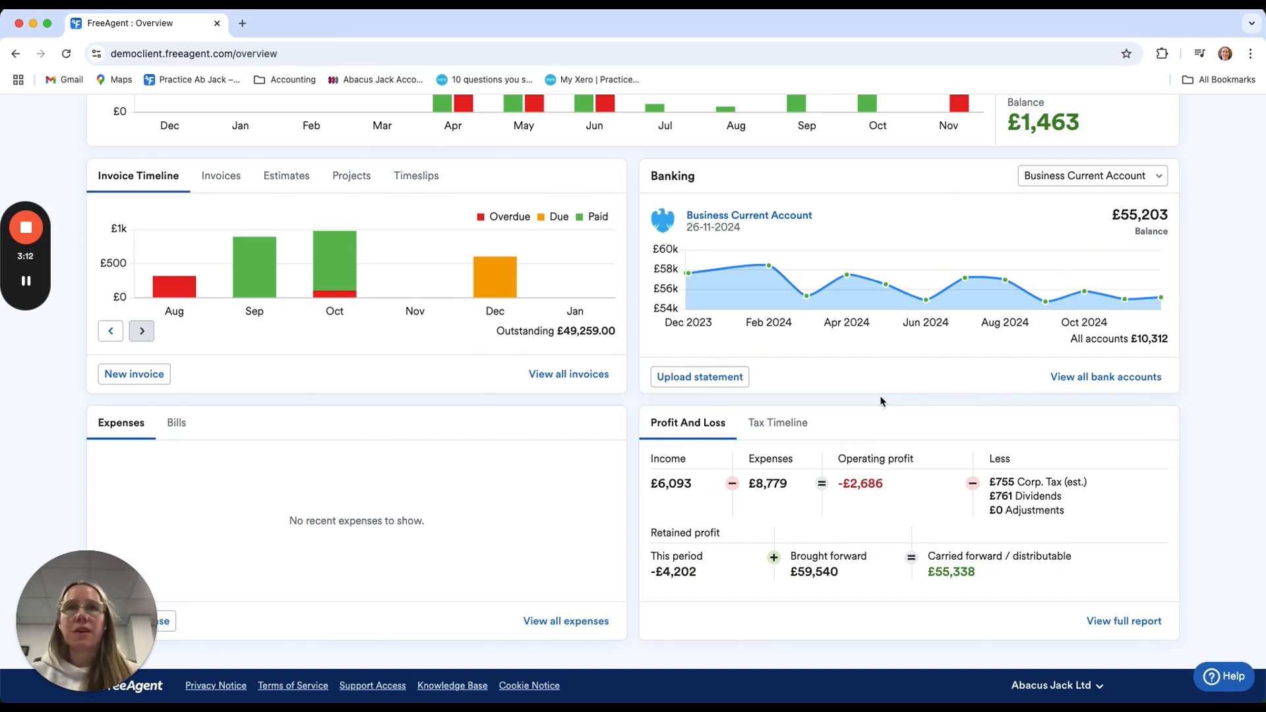
pyautogui.scroll(3, 915, 366)
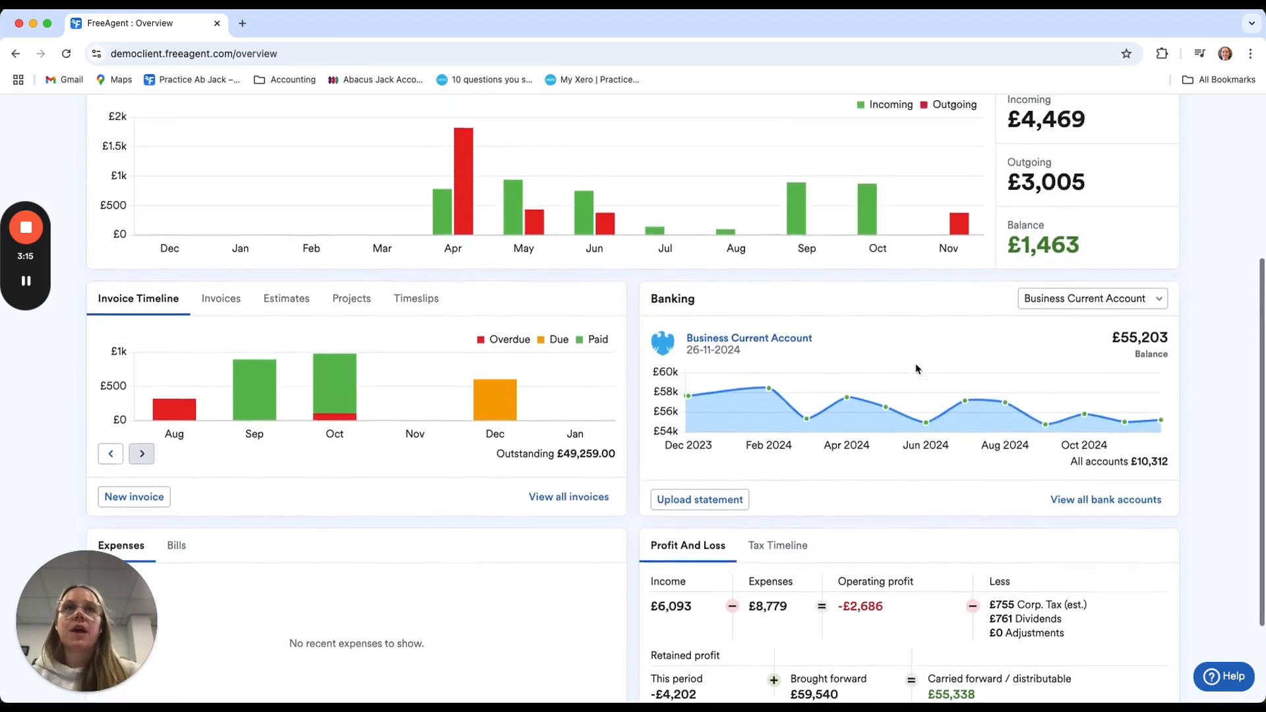
pyautogui.scroll(1, 915, 368)
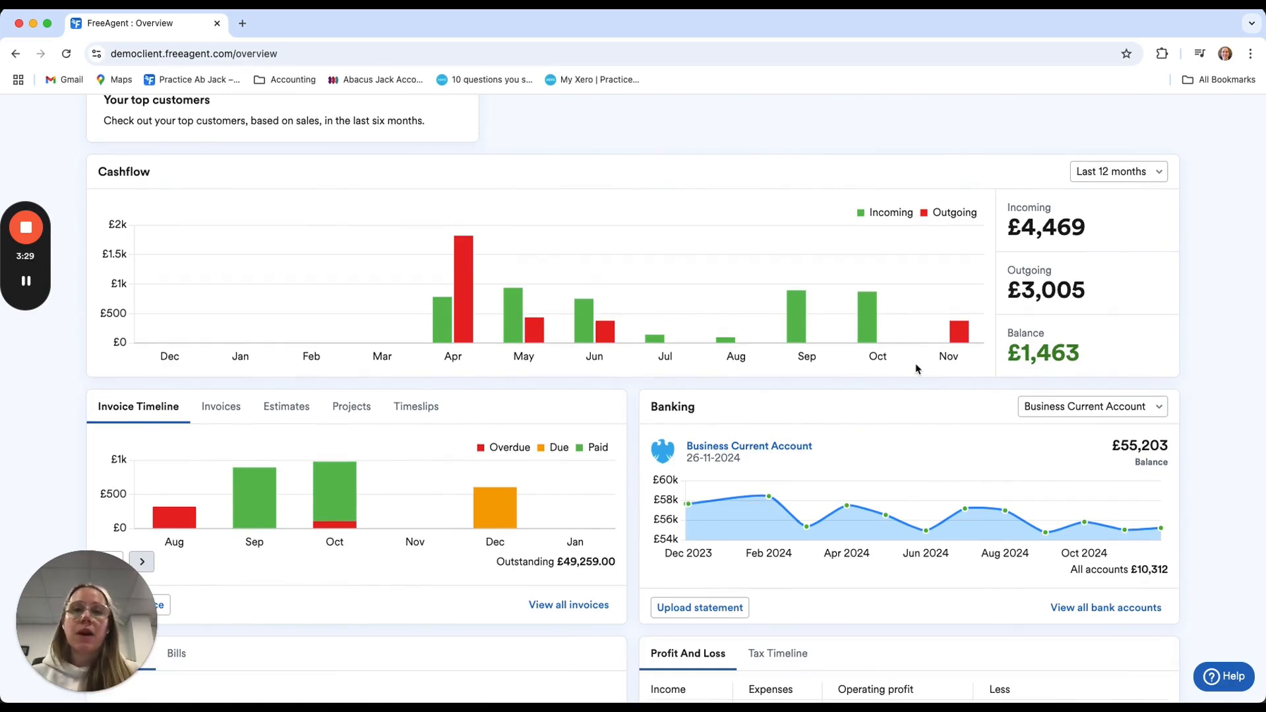
pyautogui.scroll(-2, 942, 477)
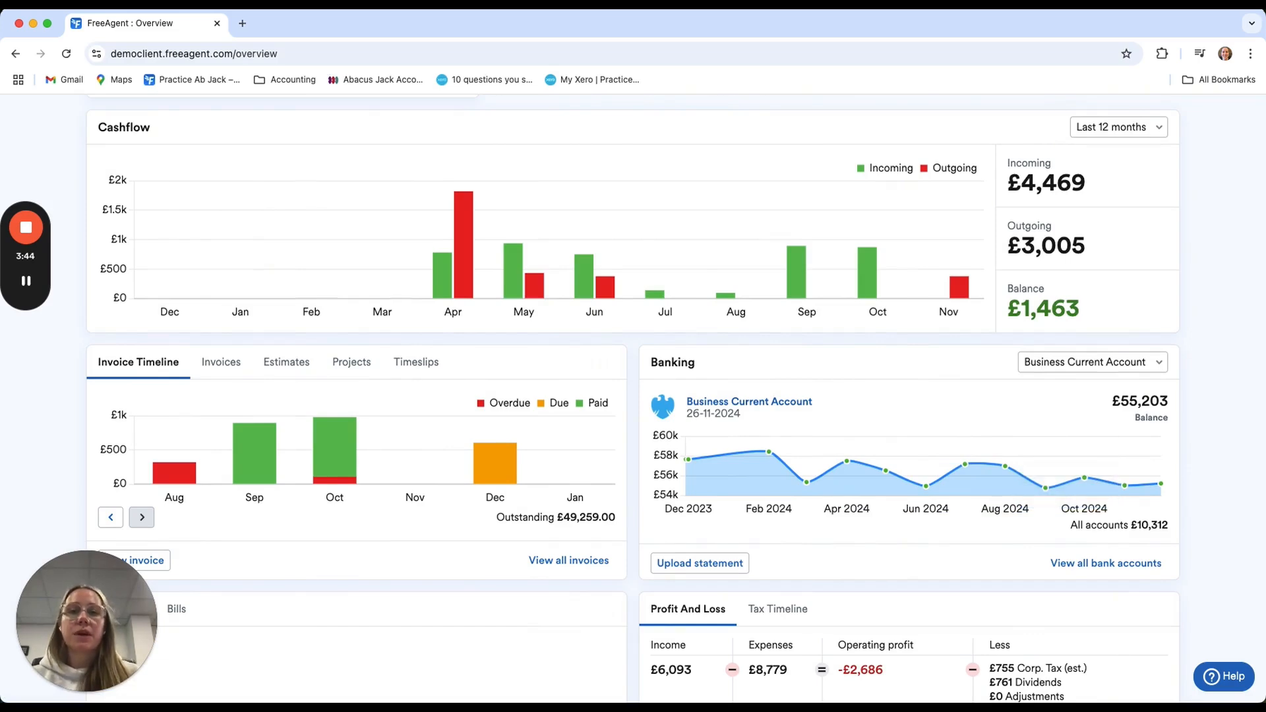
# Open the Business Current Account and expand the £423.00 Director transaction dated 01-11-2024 for explanation
pyautogui.click(755, 408)
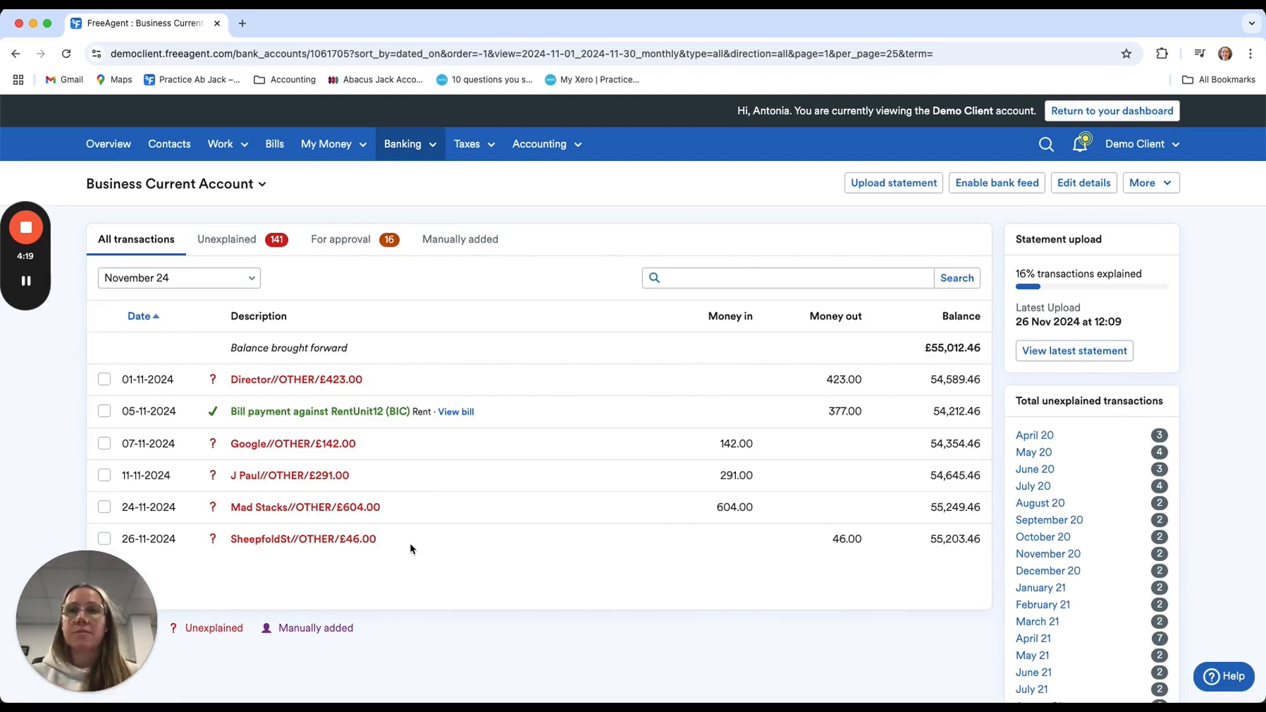
pyautogui.scroll(-1, 414, 381)
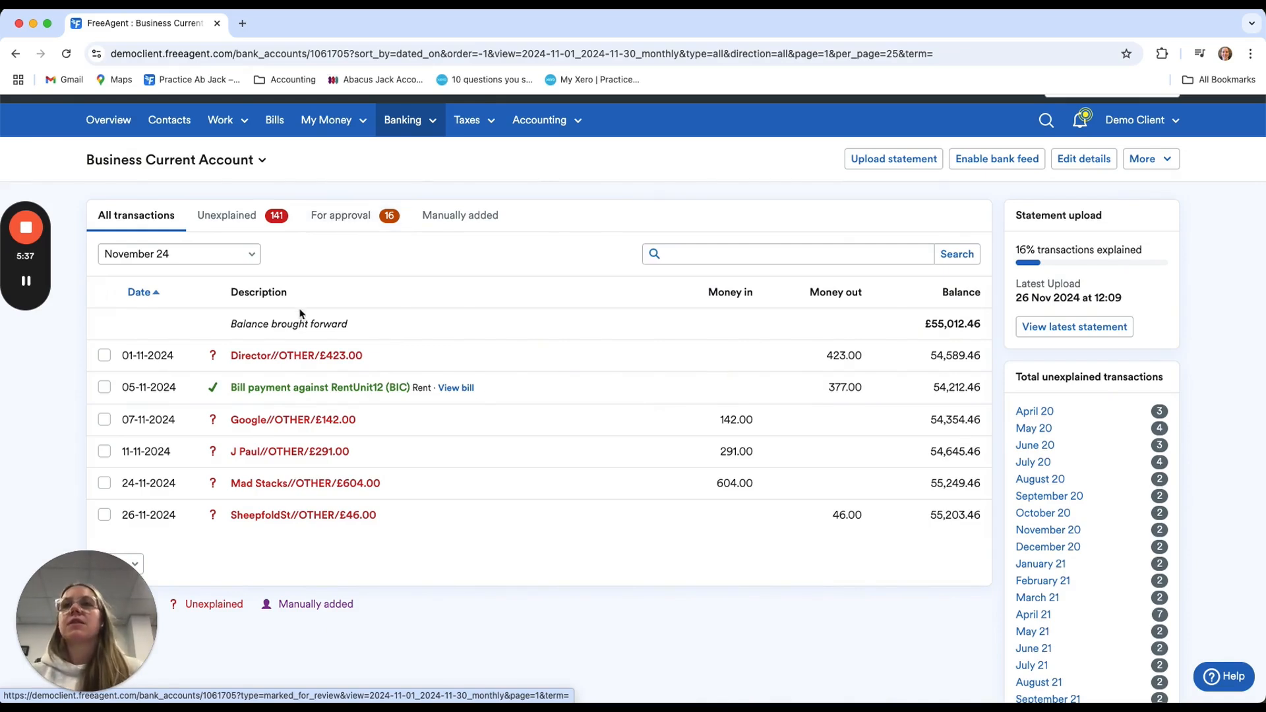
pyautogui.click(280, 360)
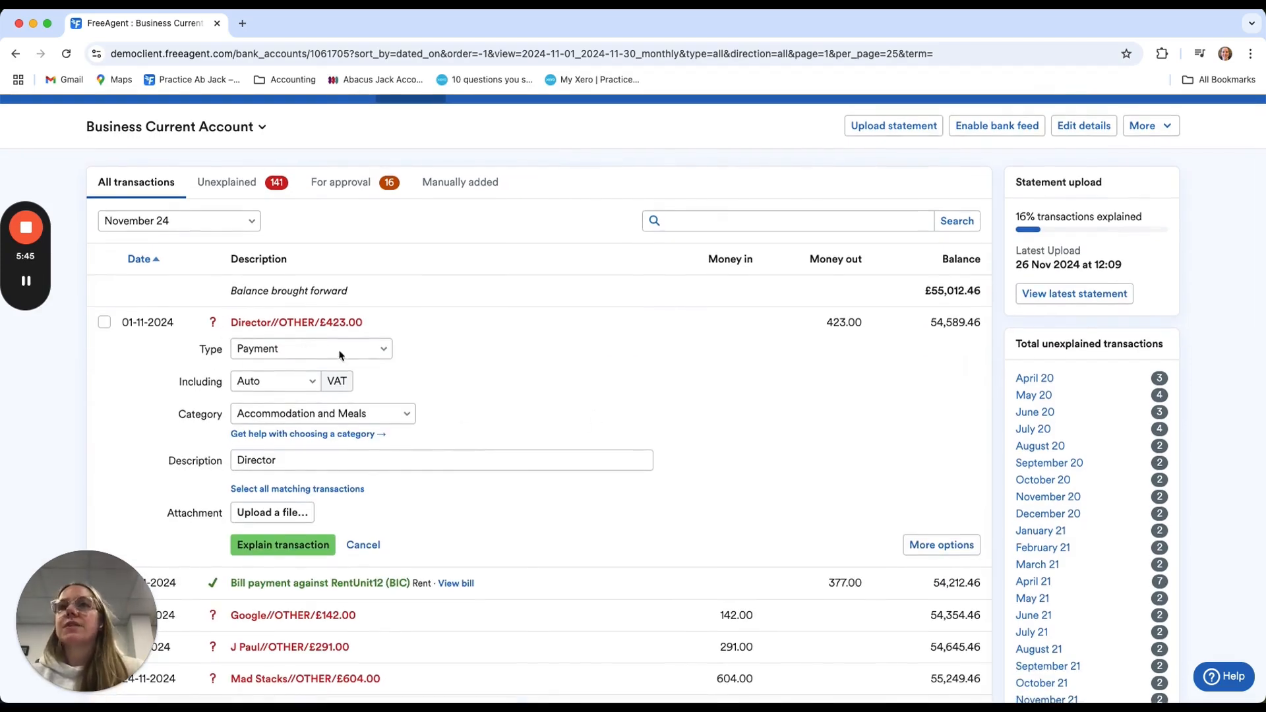
# Set the type of the £423.00 Director transaction to Money Paid to User
pyautogui.click(367, 352)
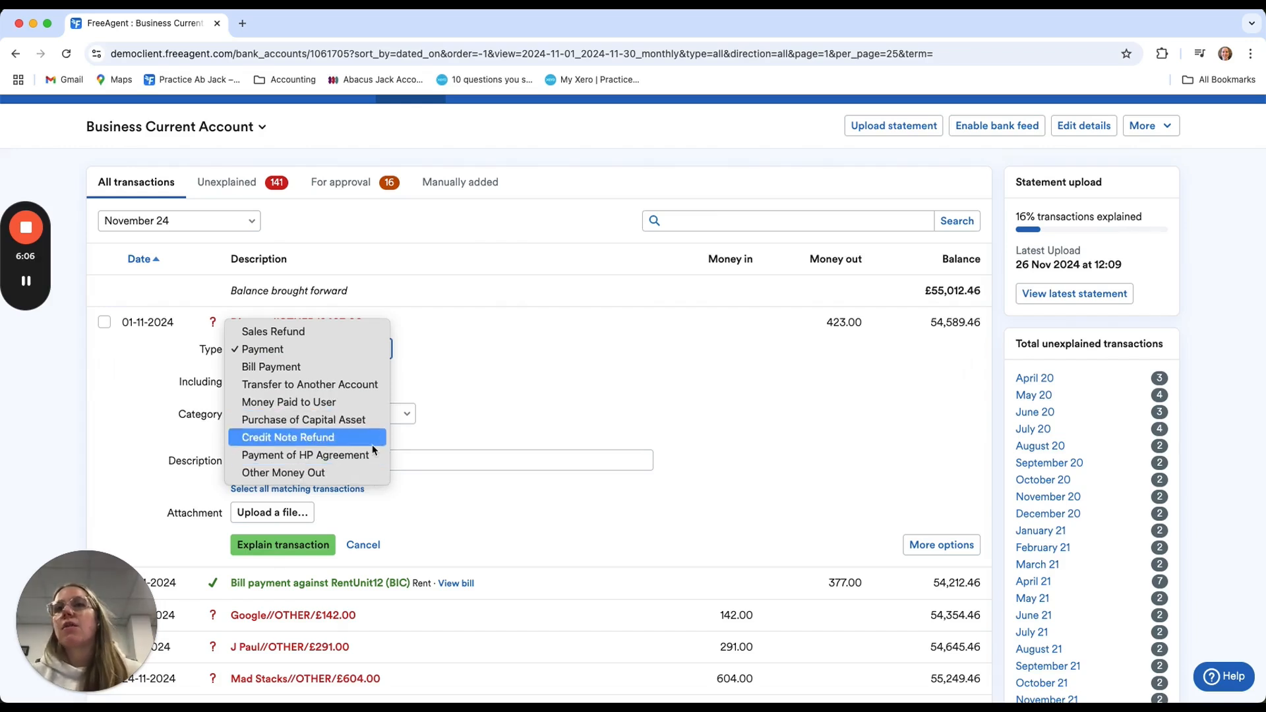
pyautogui.click(263, 350)
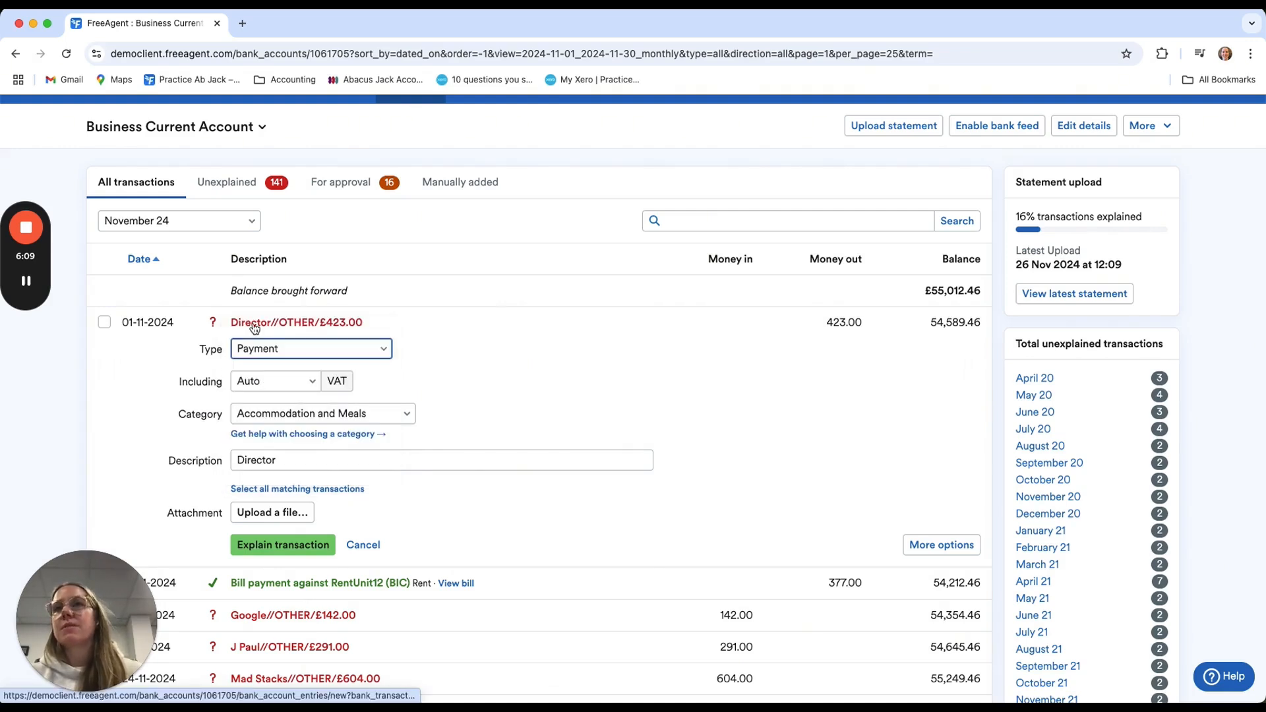
pyautogui.click(287, 351)
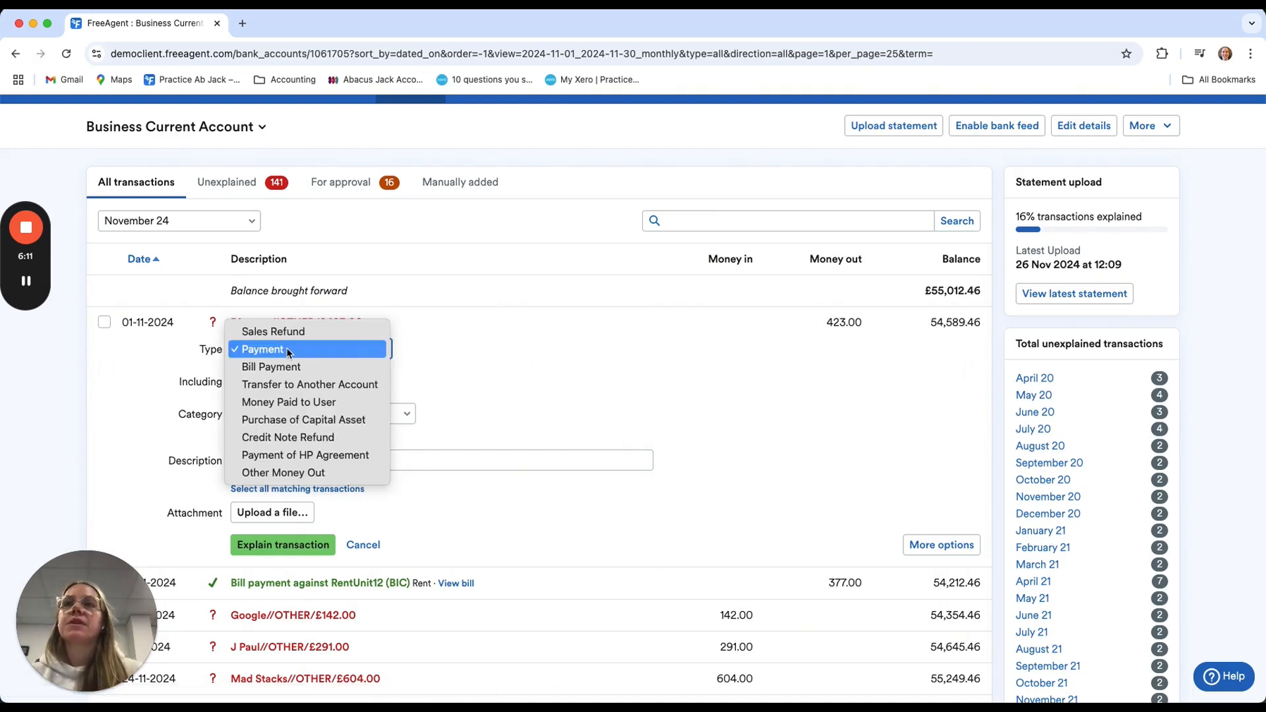
pyautogui.click(360, 402)
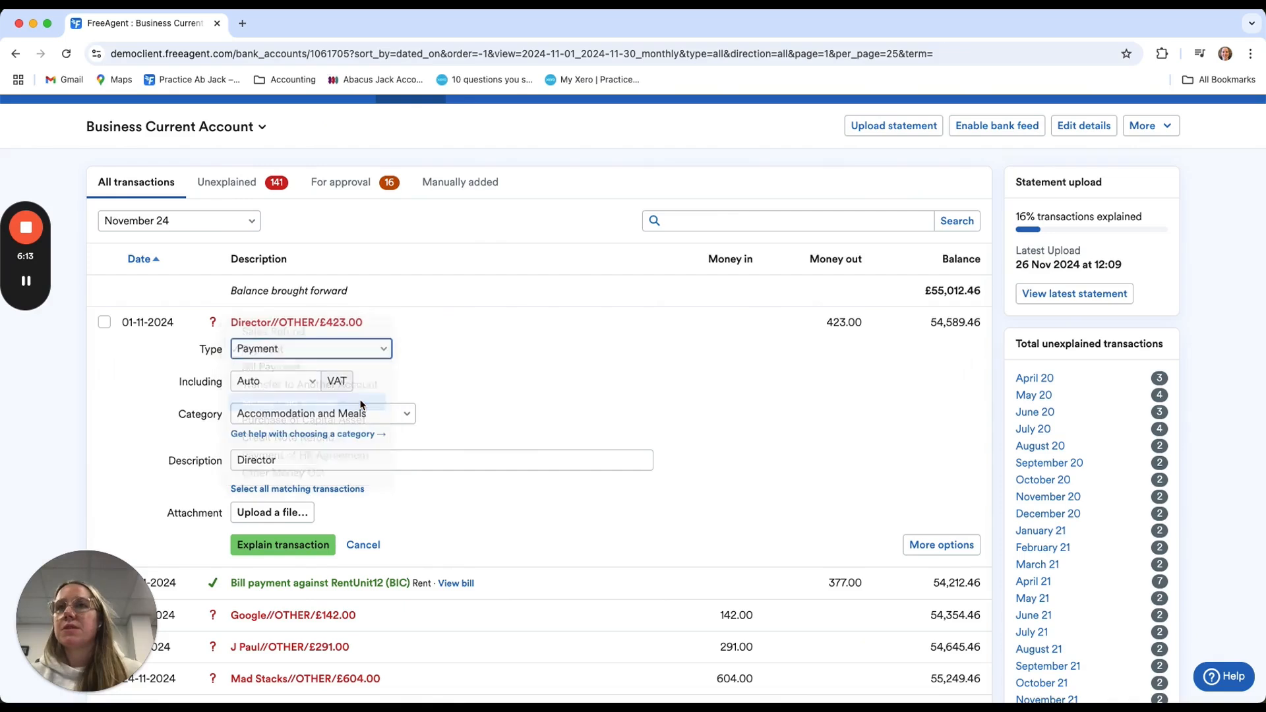
pyautogui.click(462, 368)
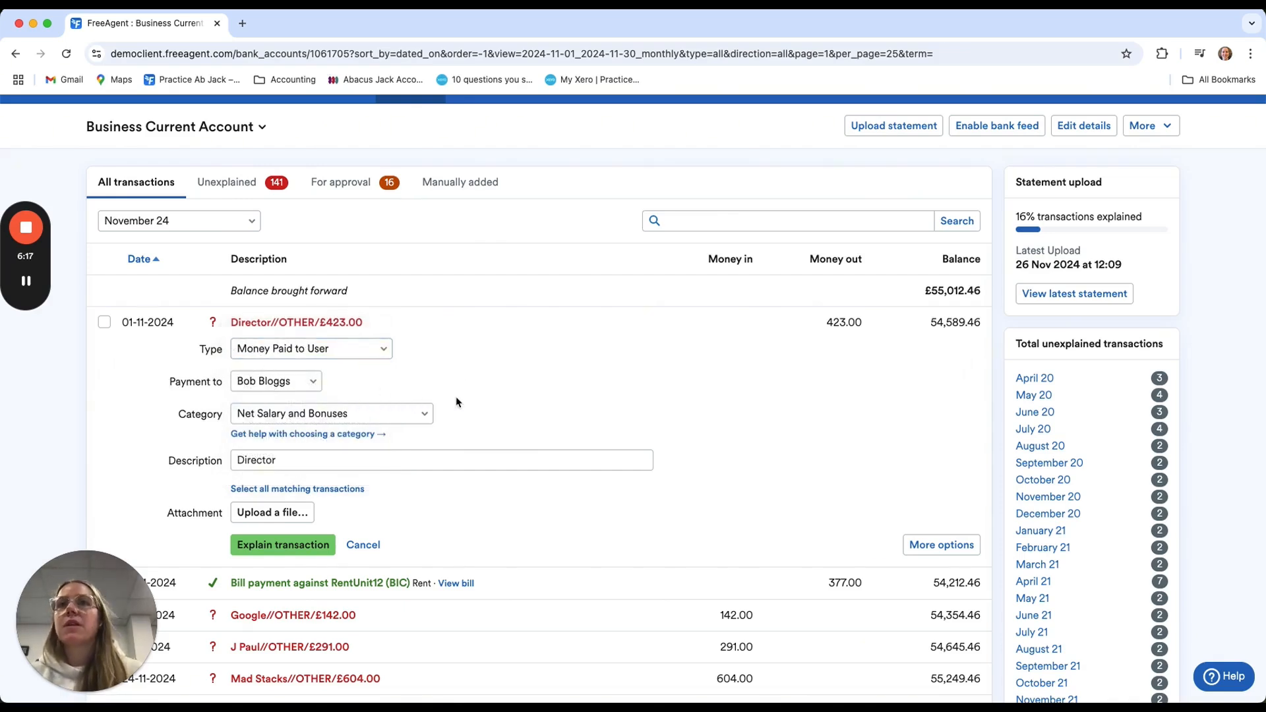
# Categorise the Director payment as Dividend, extend its description to "Director dividend November", and explain the transaction
pyautogui.click(418, 415)
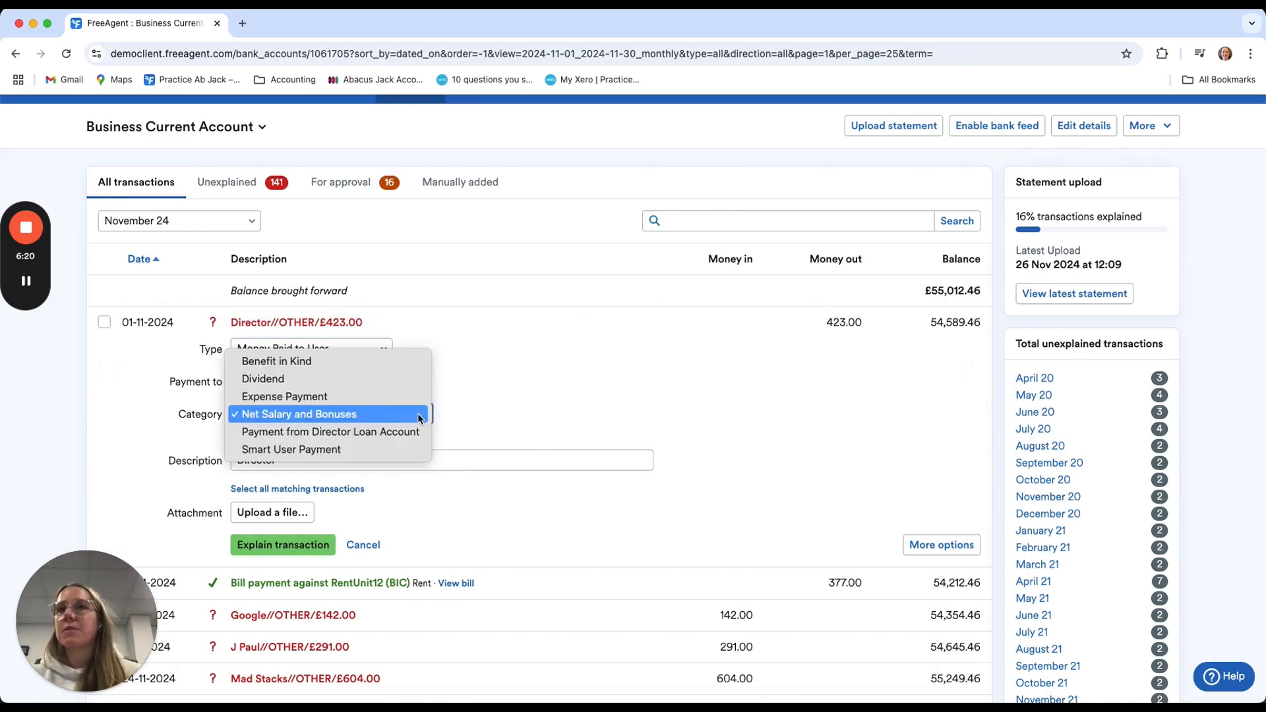
pyautogui.click(407, 381)
pyautogui.click(287, 457)
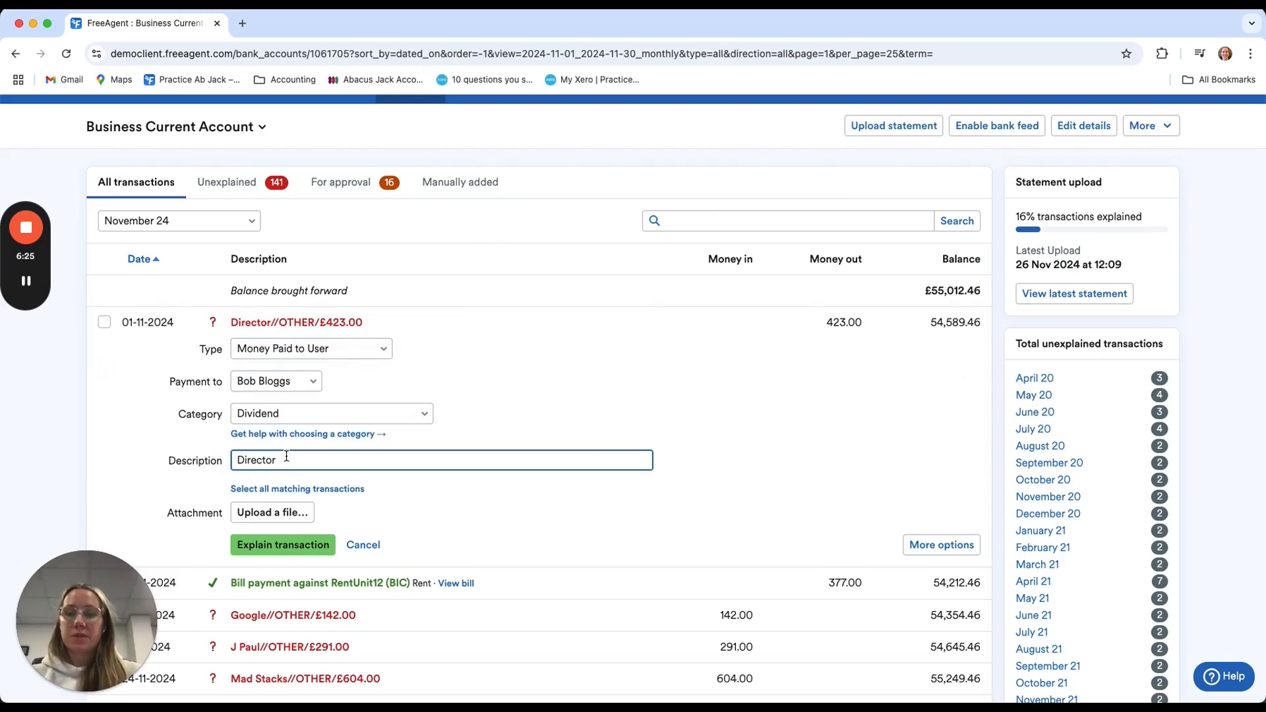
pyautogui.write('divi')
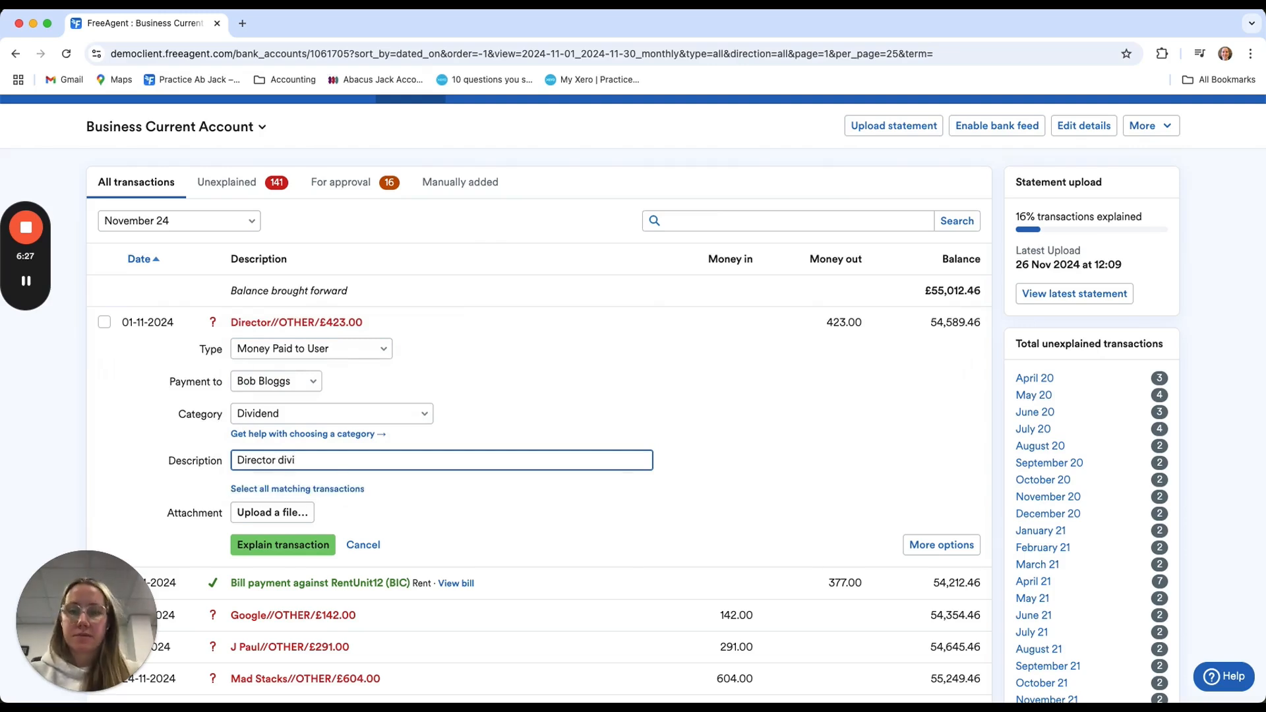
pyautogui.write('dend November')
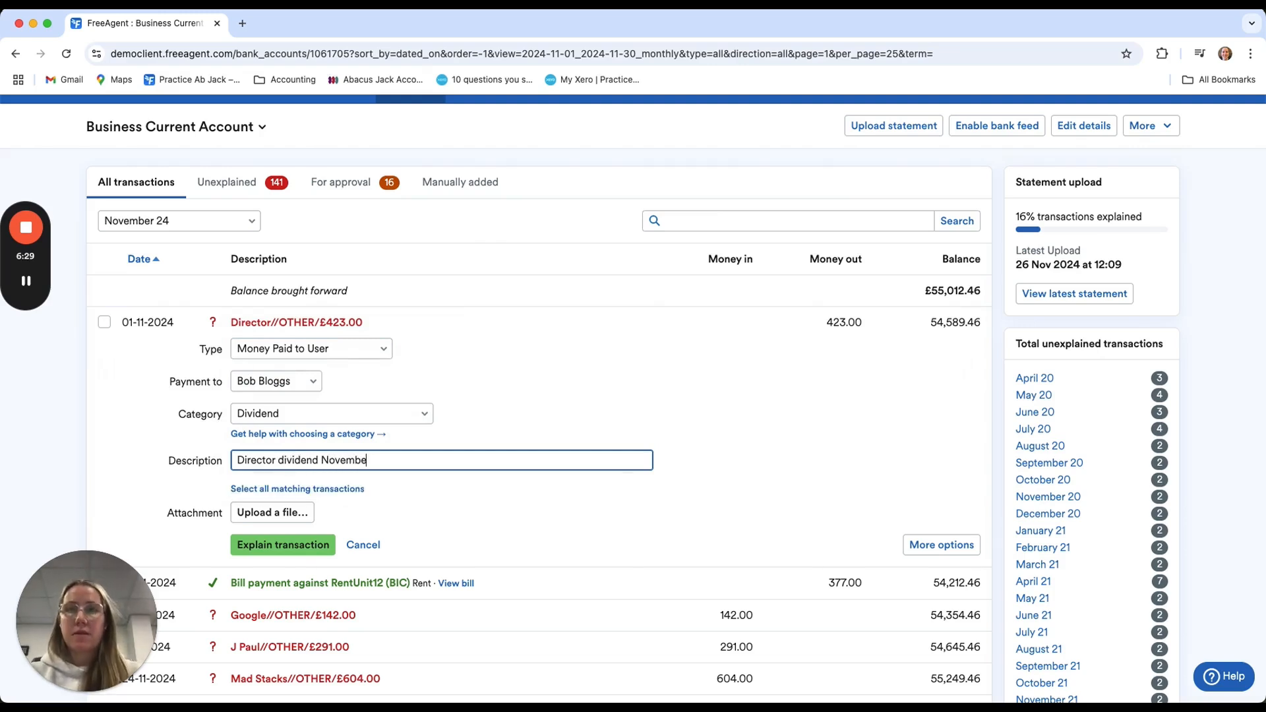
pyautogui.click(281, 544)
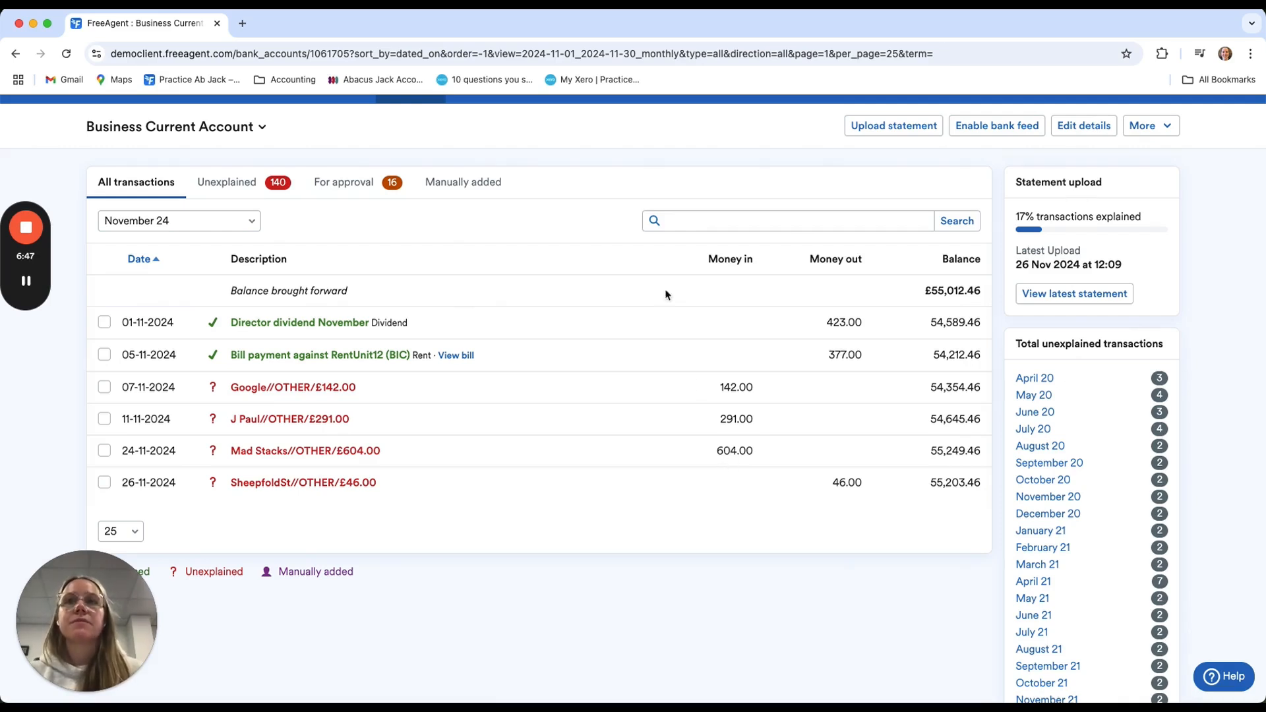
# Expand the £142.00 Google transaction dated 07-11-2024 and set its type to Refund
pyautogui.click(293, 388)
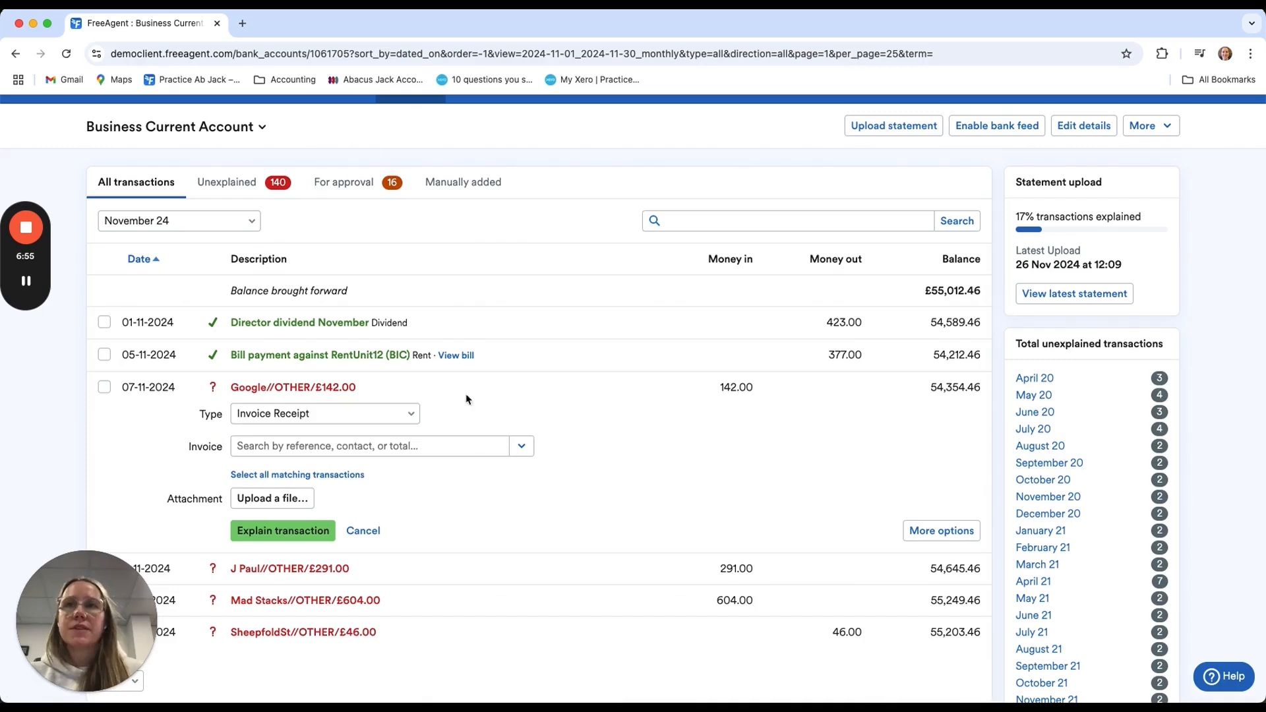
pyautogui.click(383, 409)
pyautogui.click(356, 467)
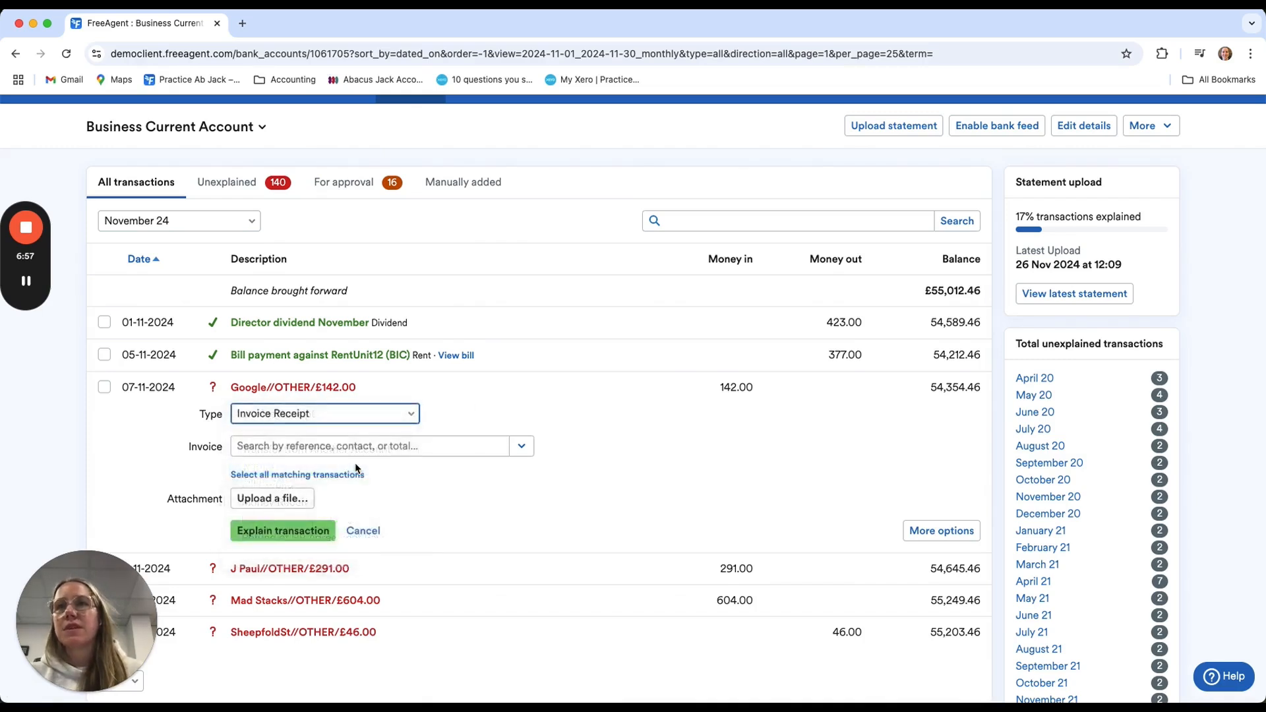
# Set the Google refund's category to Advertising and Promotion and explain the transaction
pyautogui.click(373, 479)
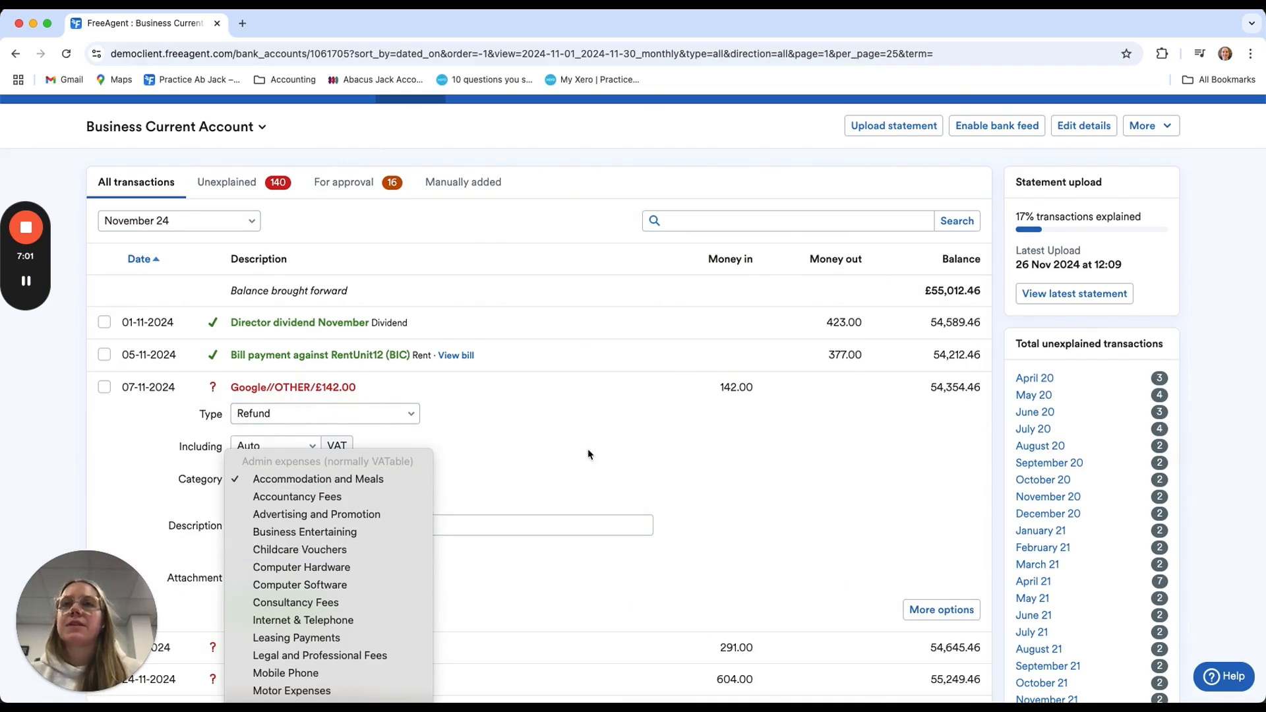
pyautogui.scroll(-2, 394, 579)
pyautogui.scroll(-10, 394, 579)
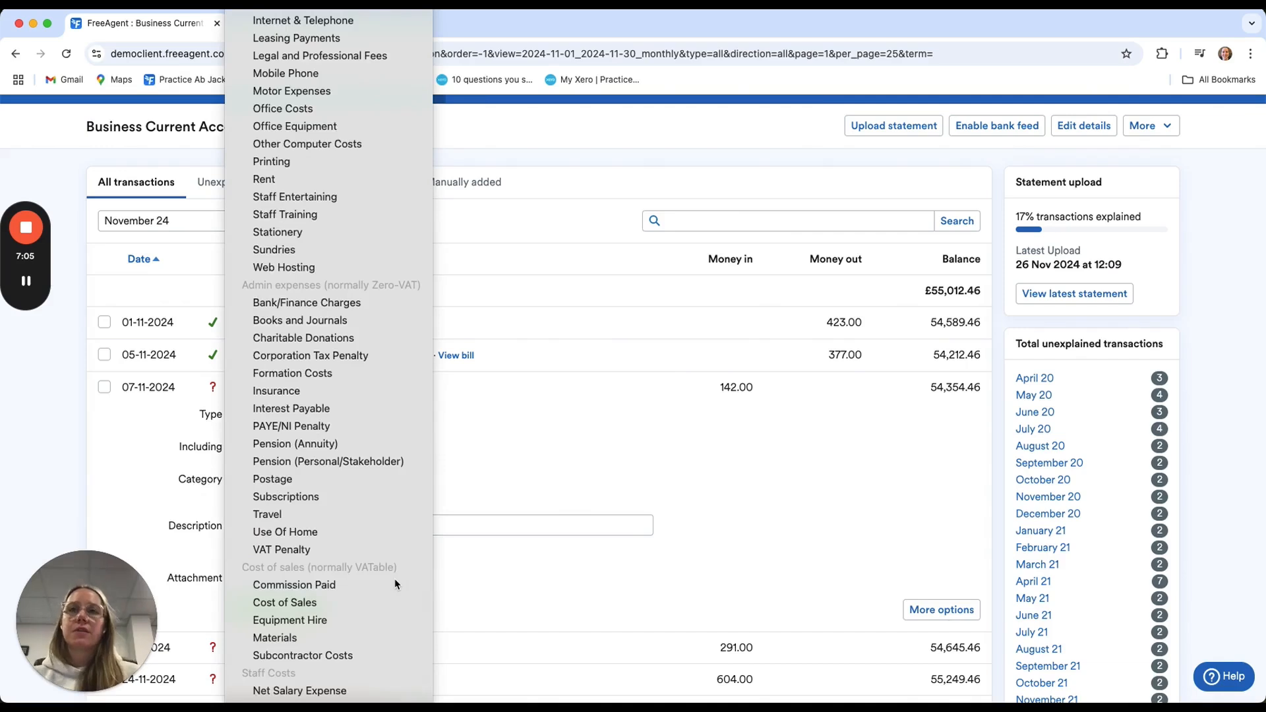
pyautogui.scroll(-2, 395, 579)
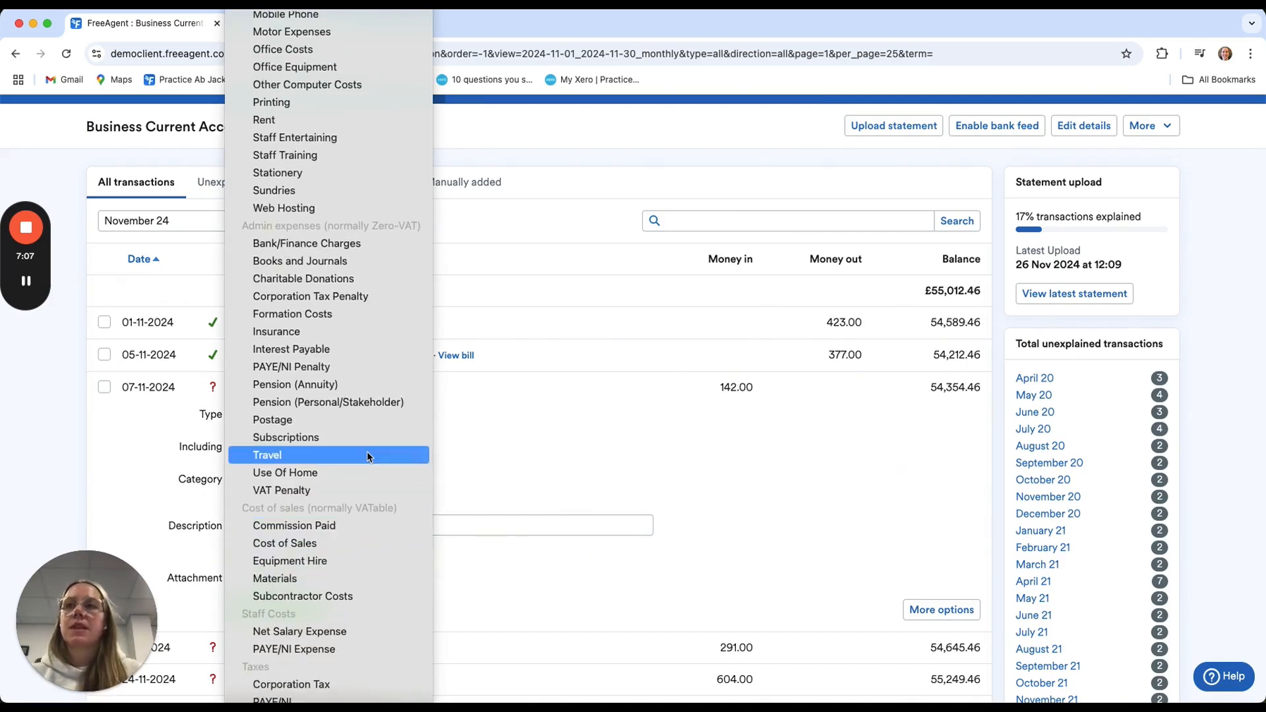
pyautogui.scroll(5, 366, 454)
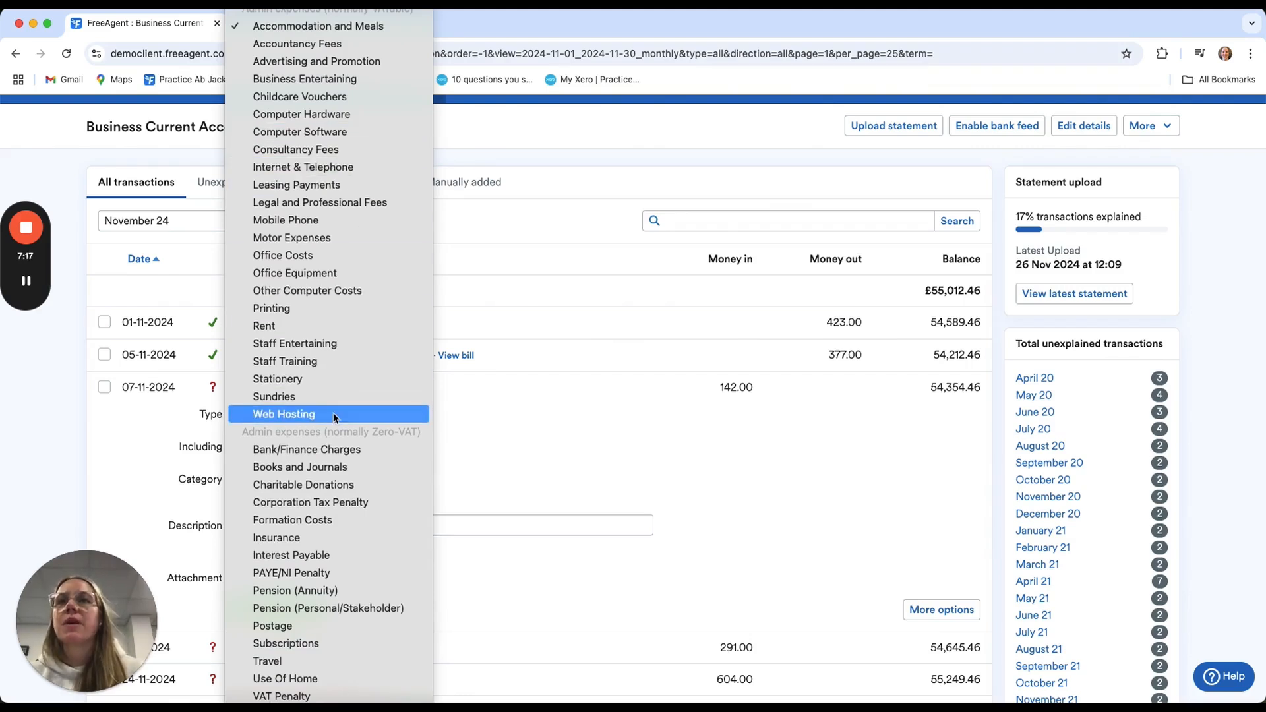
pyautogui.click(360, 65)
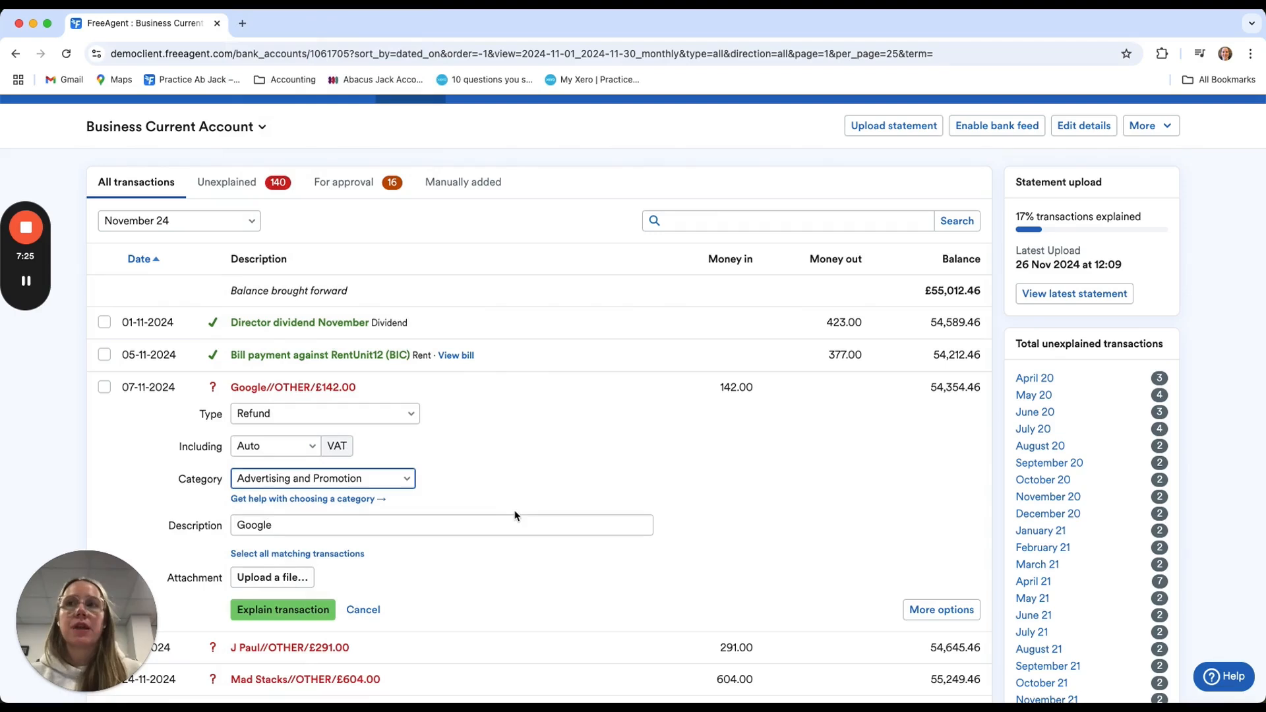
pyautogui.click(310, 609)
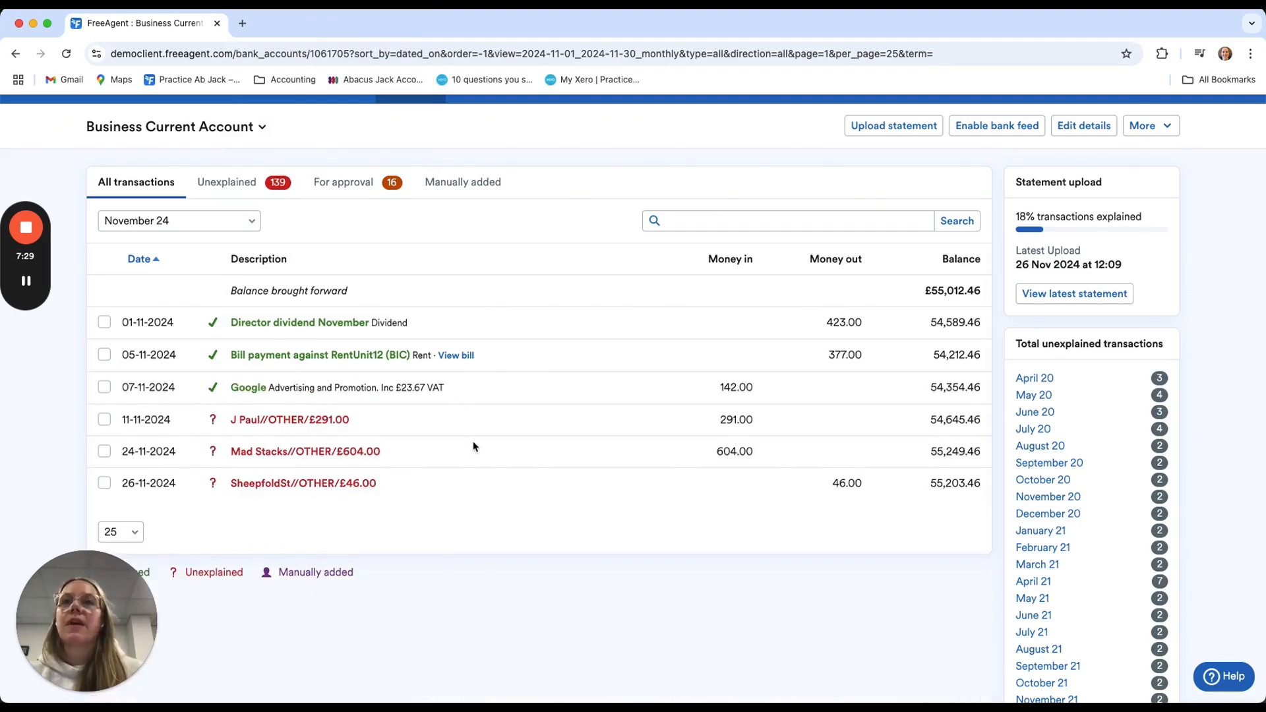
# Expand the £291.00 receipt dated 11-11-2024 and set its type to Sales
pyautogui.scroll(1, 472, 446)
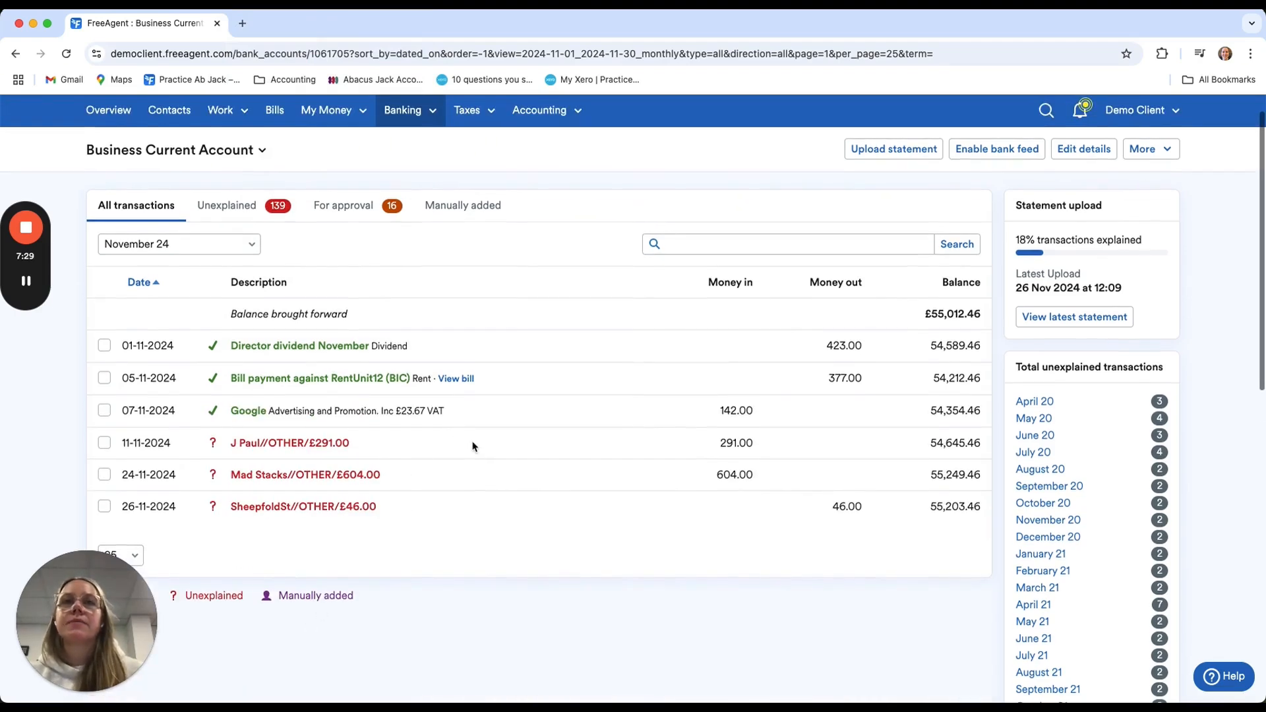
pyautogui.click(287, 446)
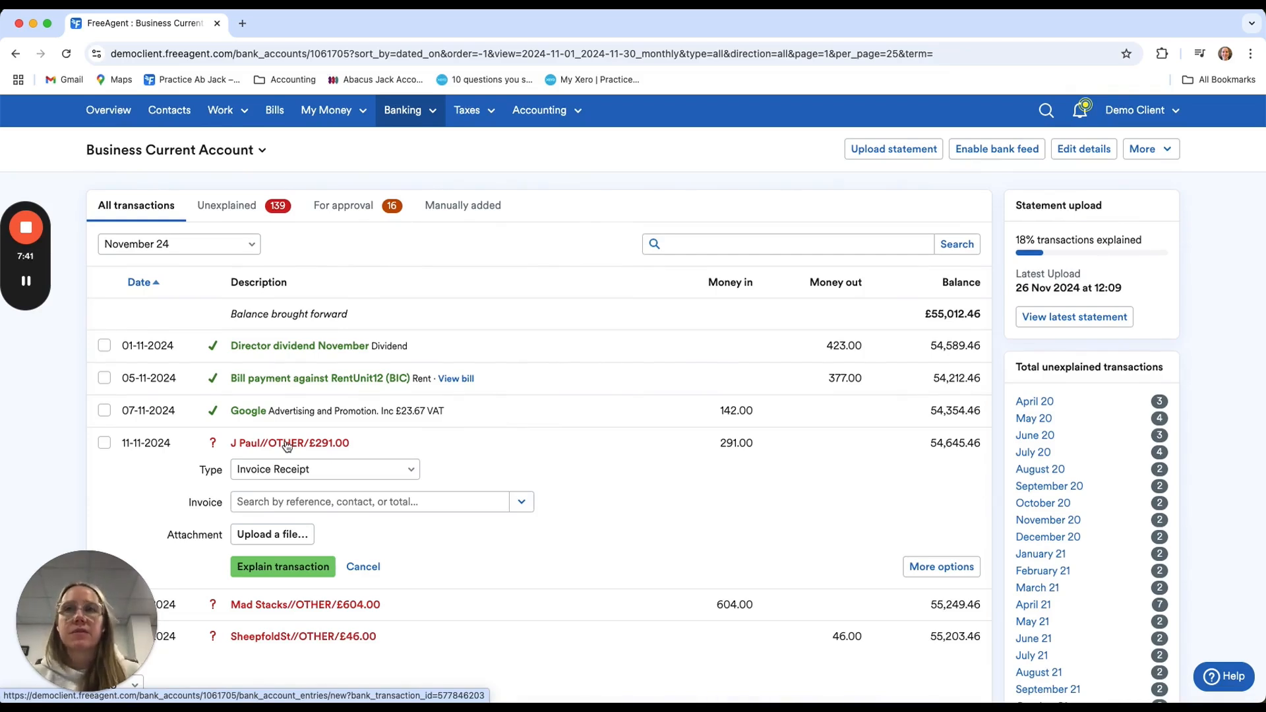
pyautogui.click(333, 468)
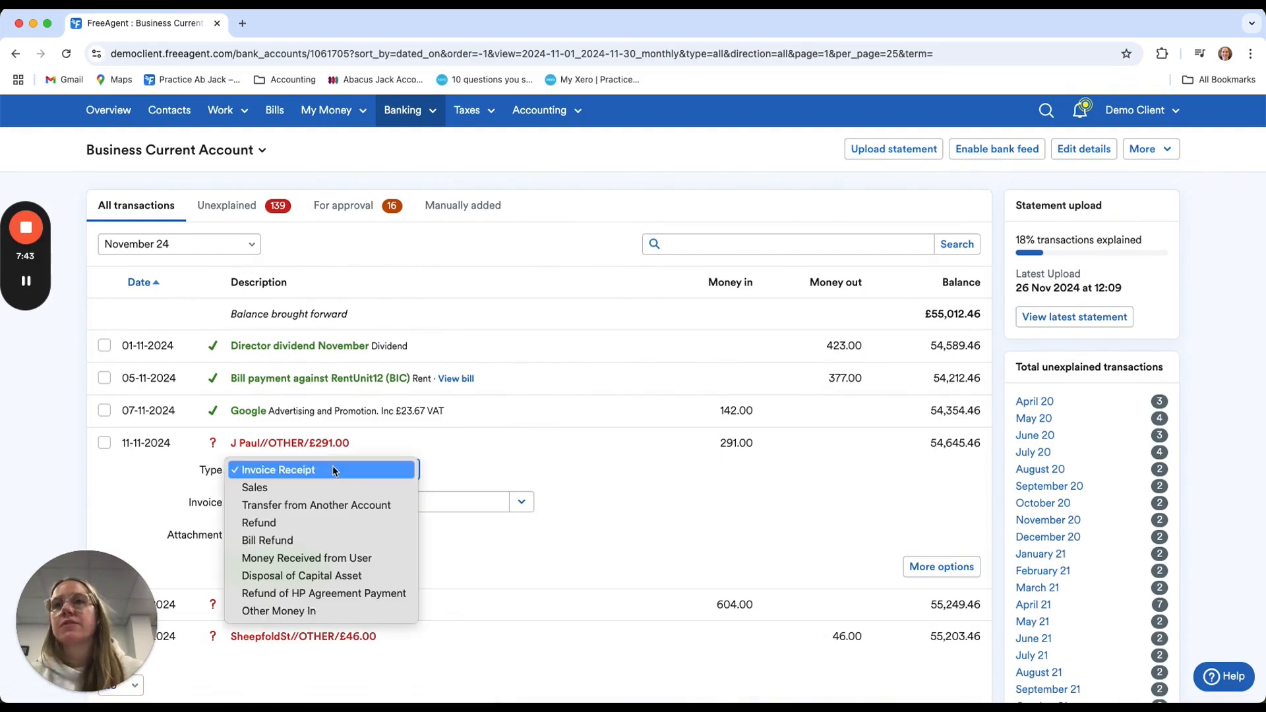
pyautogui.press('Escape')
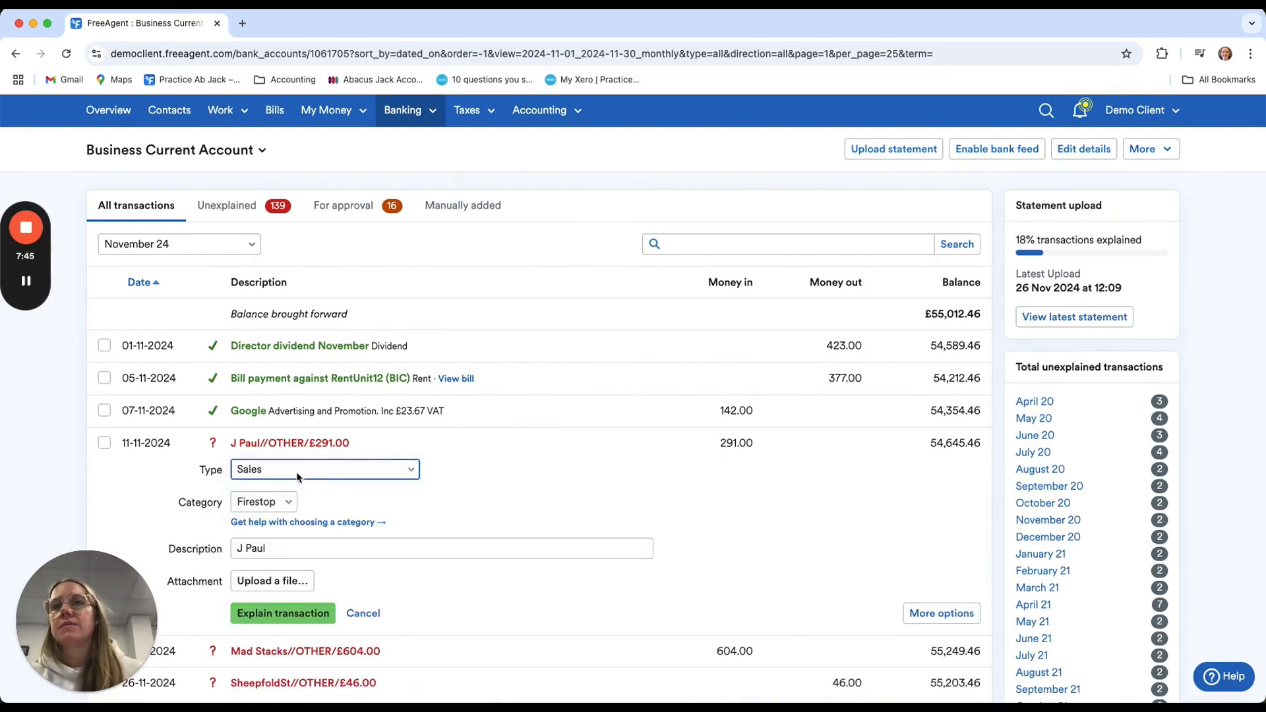
# Keep the Firestop category and the payer's name as description for the £291.00 sale, and explain the transaction
pyautogui.scroll(-1, 288, 517)
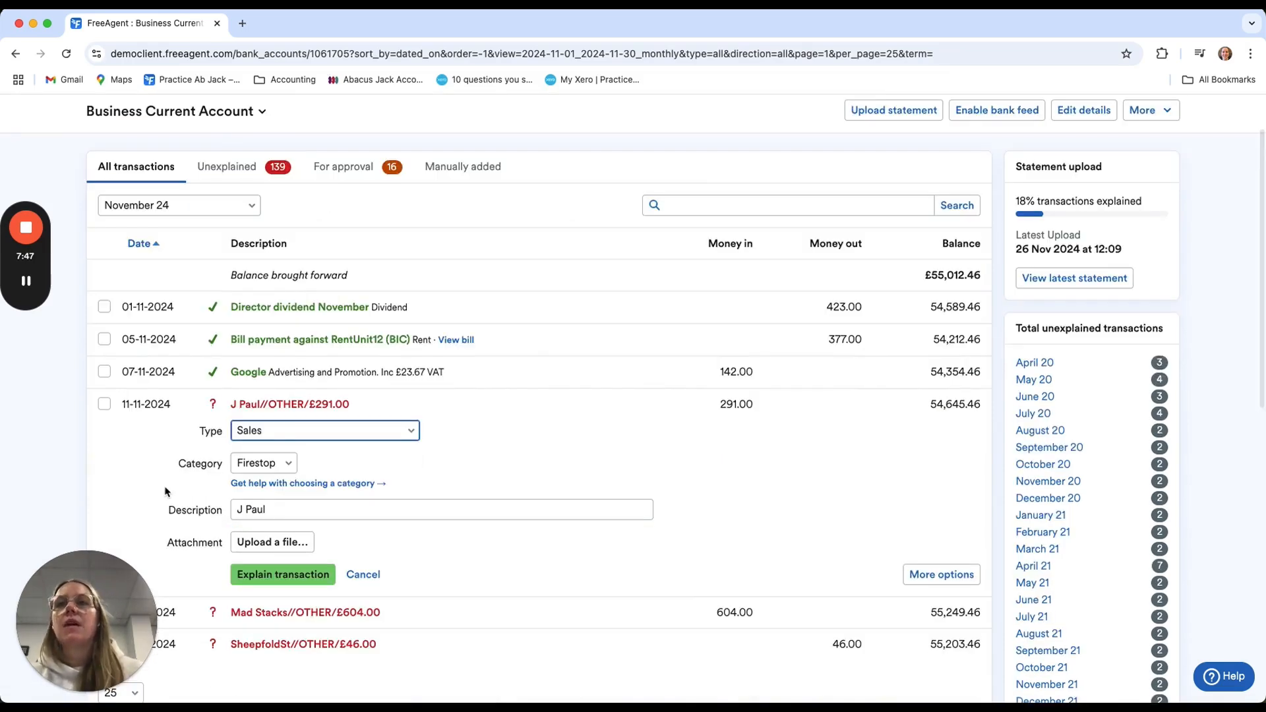
pyautogui.click(282, 464)
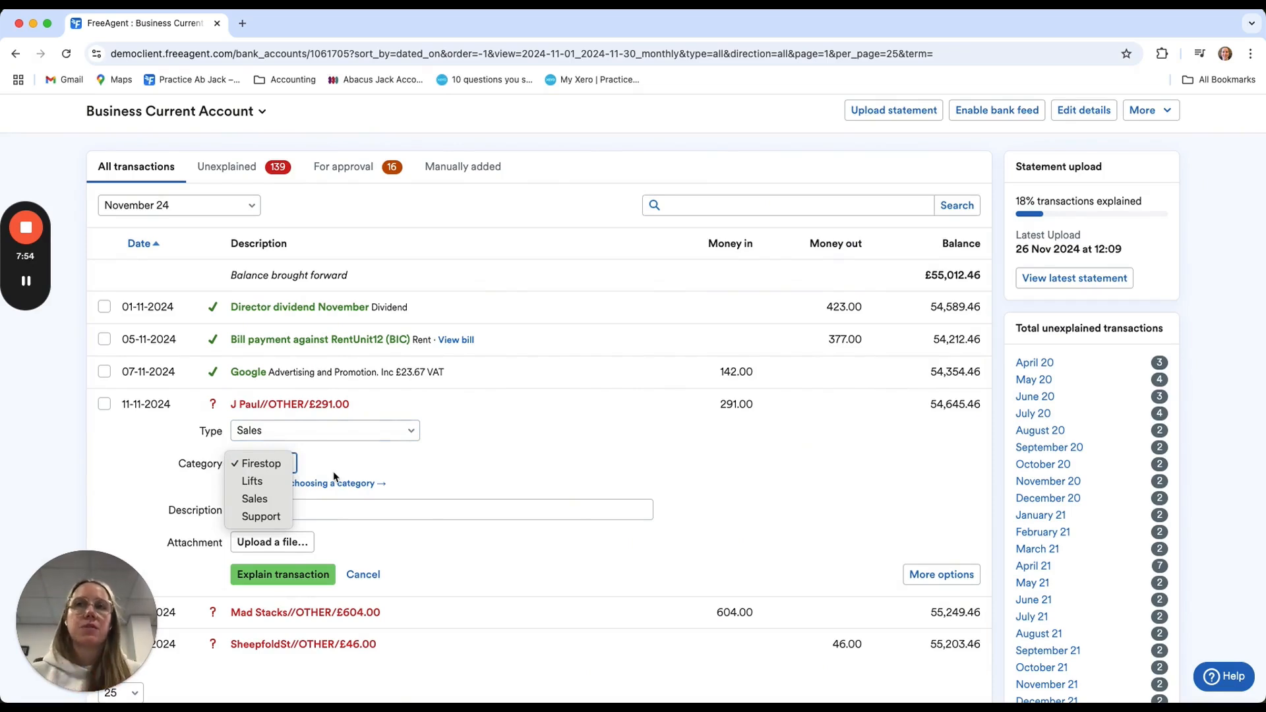
pyautogui.click(244, 511)
pyautogui.write('J Paul')
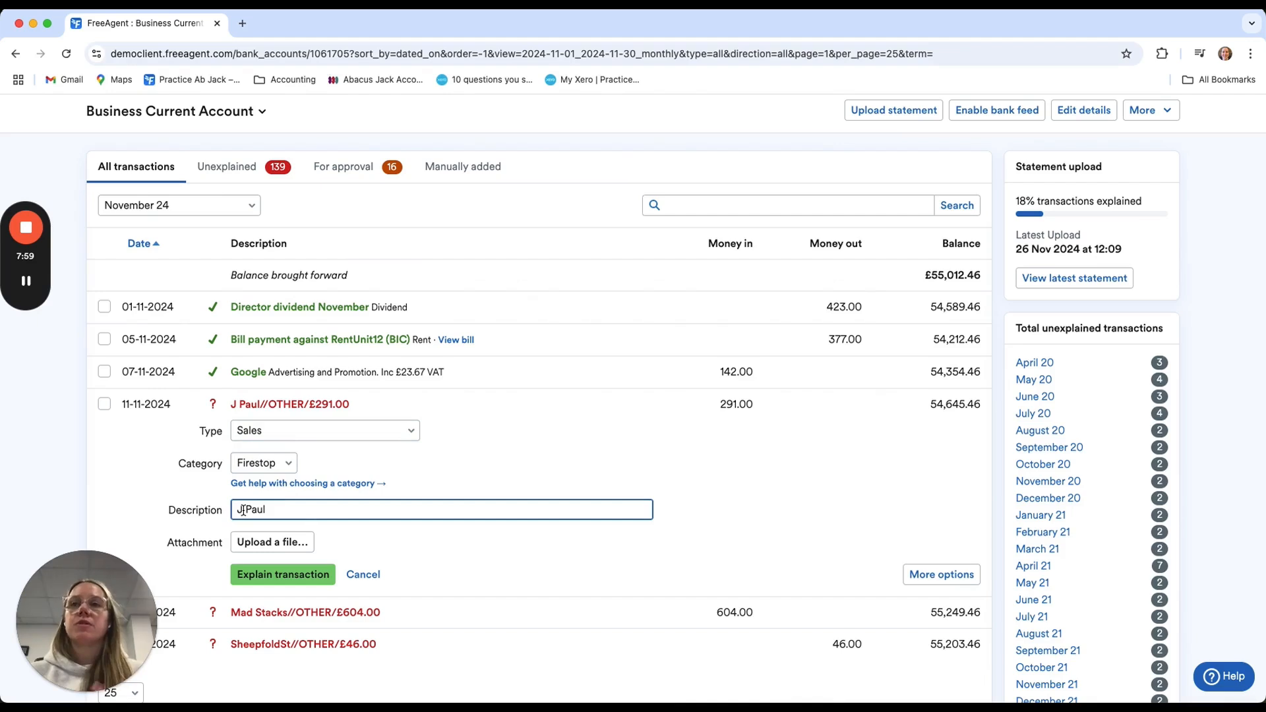
pyautogui.click(291, 581)
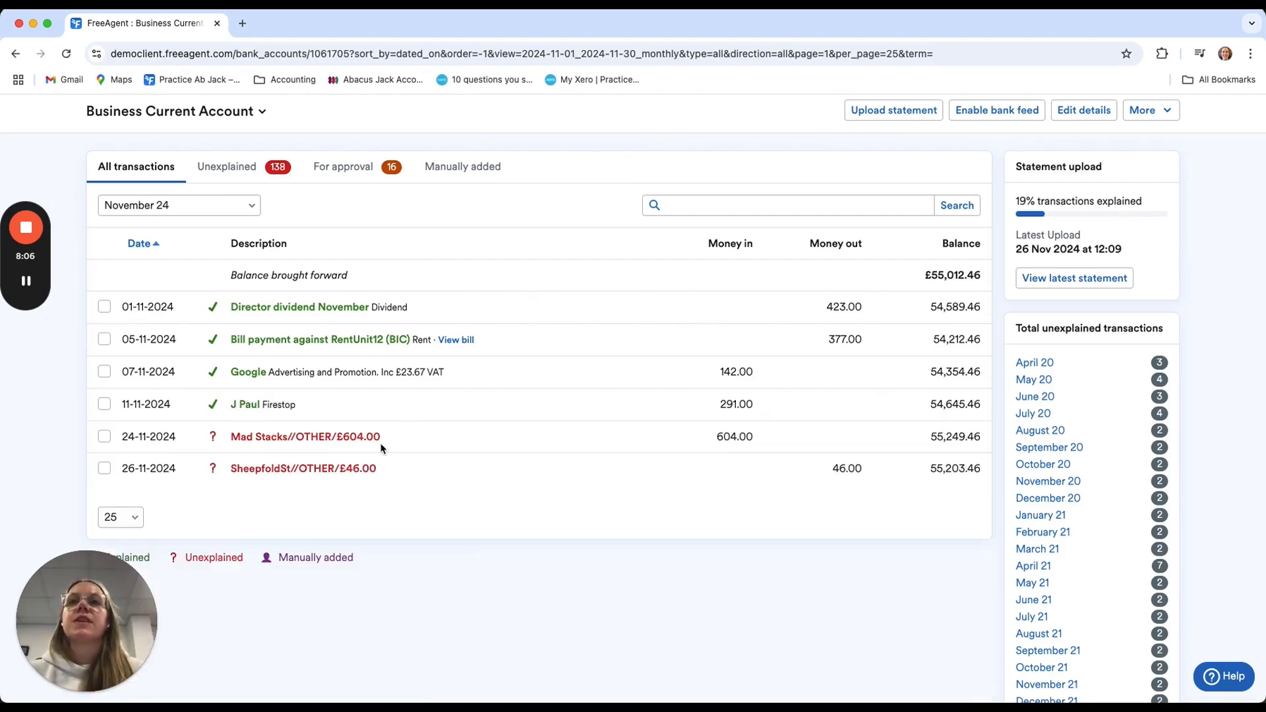
# Explain the £604.00 Mad Stacks transaction dated 24-11-2024 as an Invoice Receipt against INV247
pyautogui.click(350, 443)
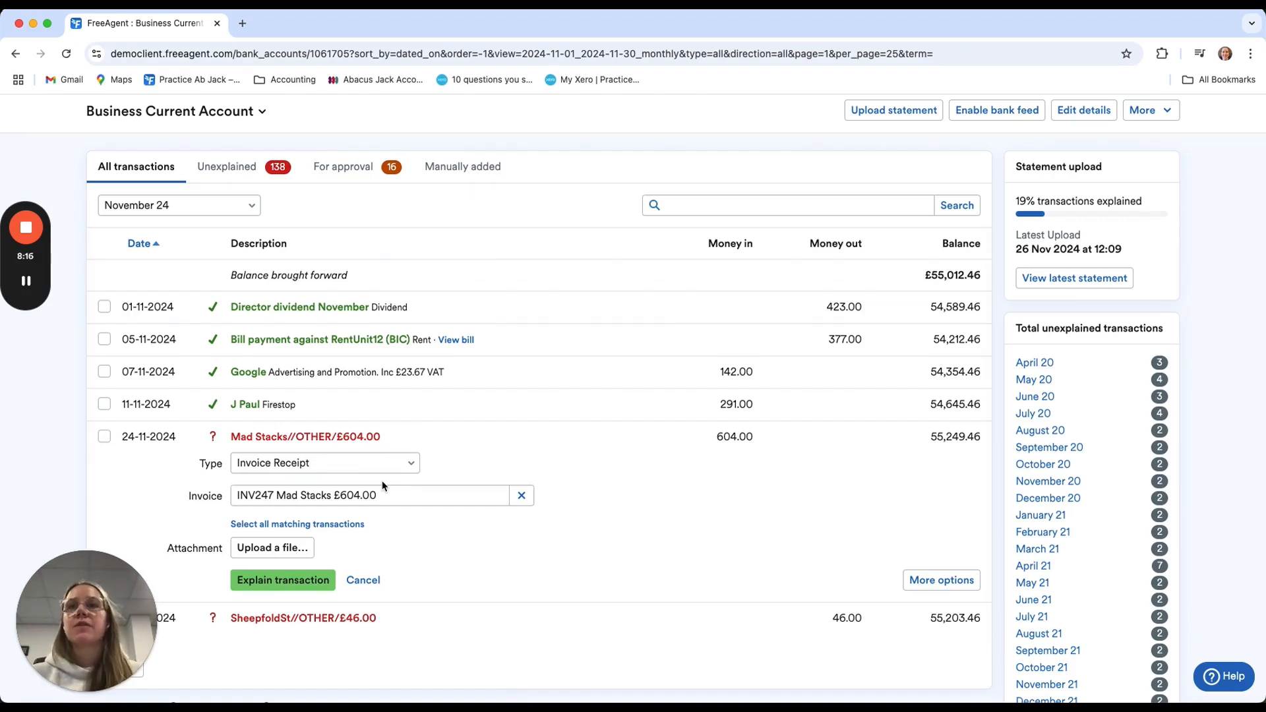
pyautogui.click(396, 465)
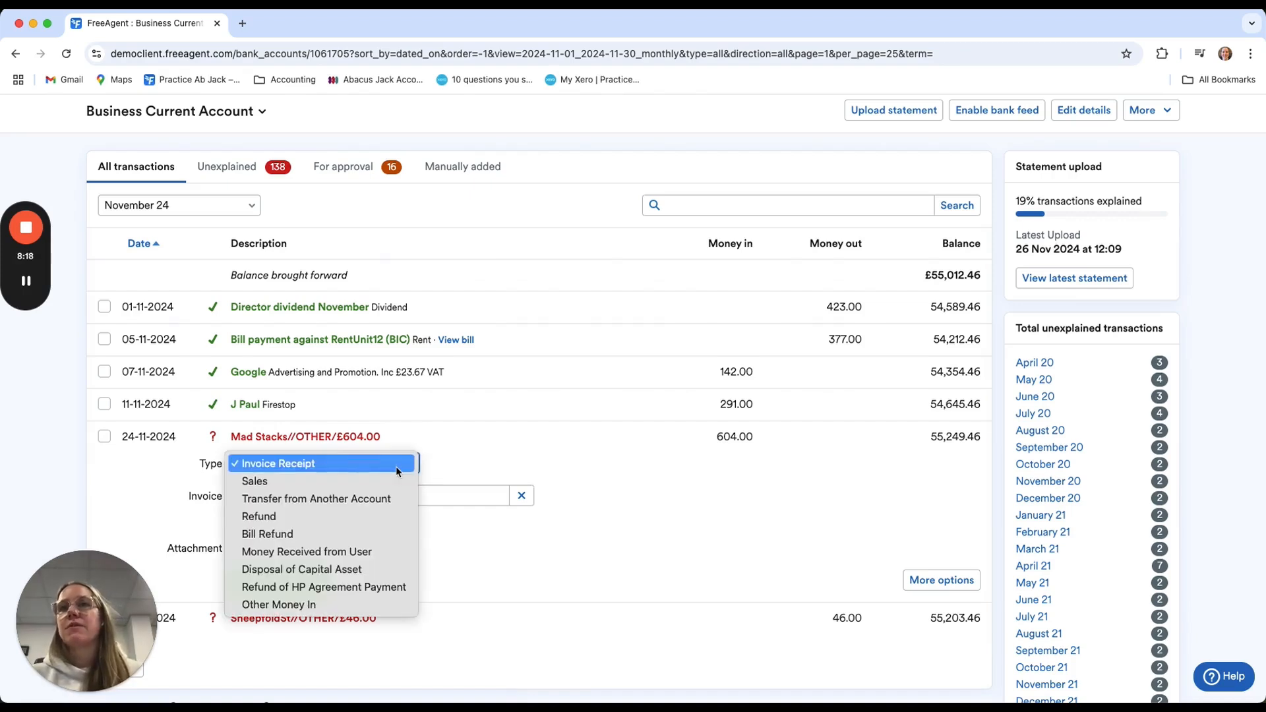
pyautogui.click(472, 452)
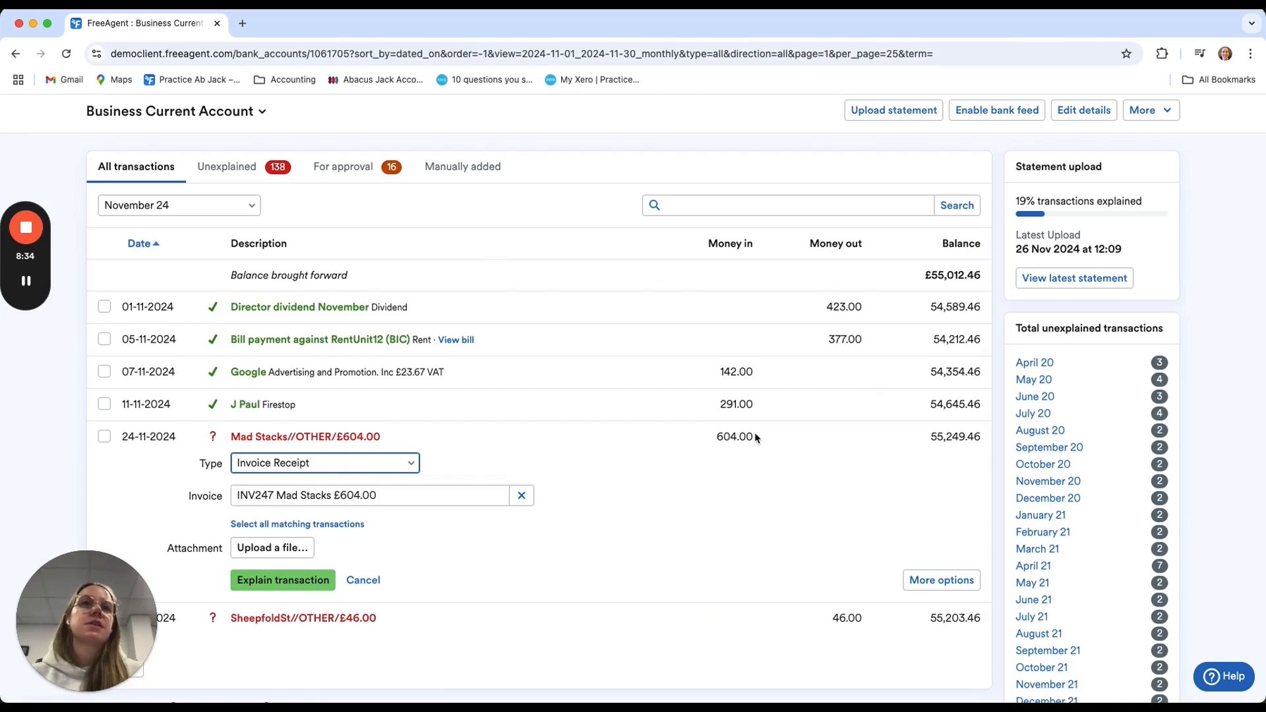
pyautogui.click(300, 580)
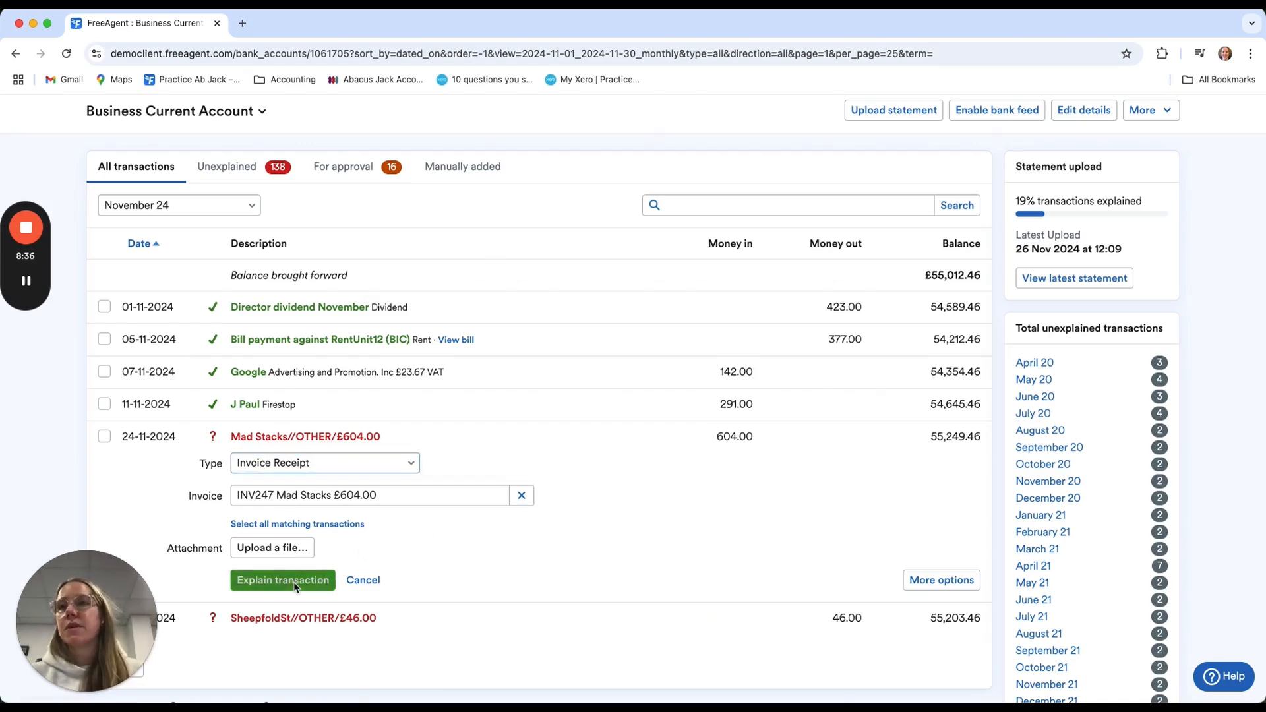
# Explain the £46.00 SheepfoldSt transaction as a Payment with Auto VAT in the Accommodation and Meals category
pyautogui.click(300, 469)
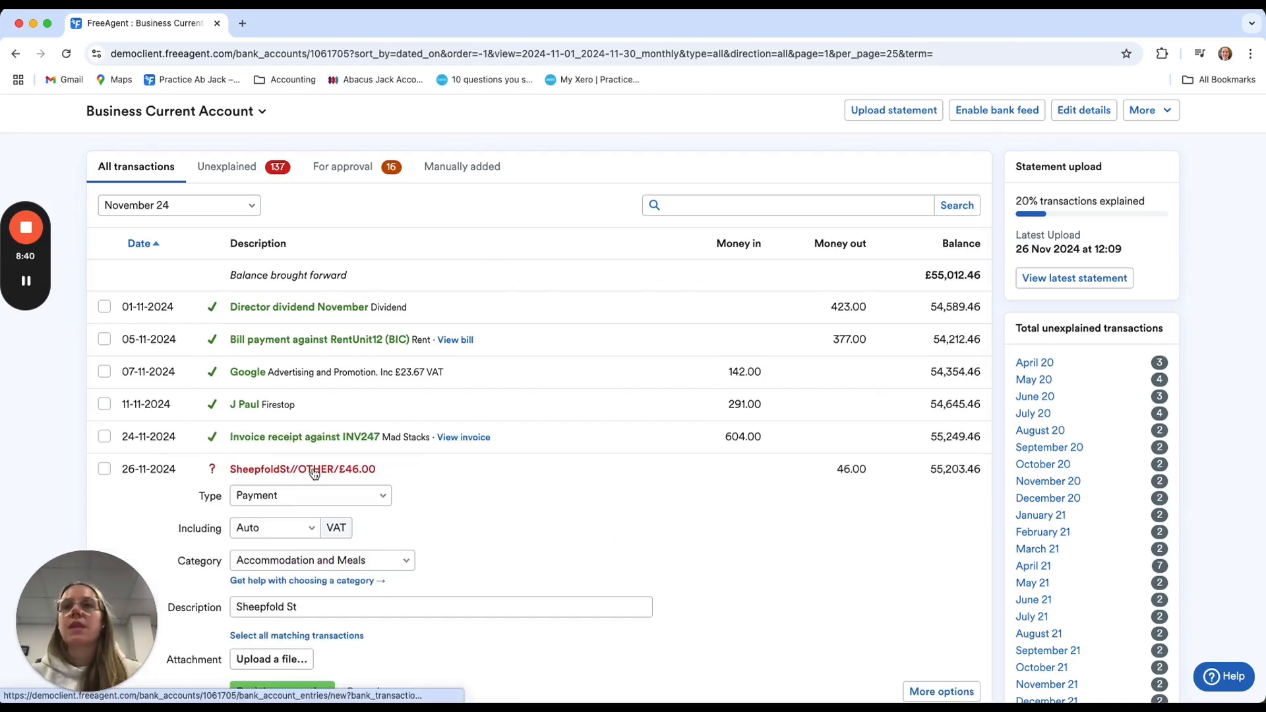
pyautogui.scroll(-4, 394, 517)
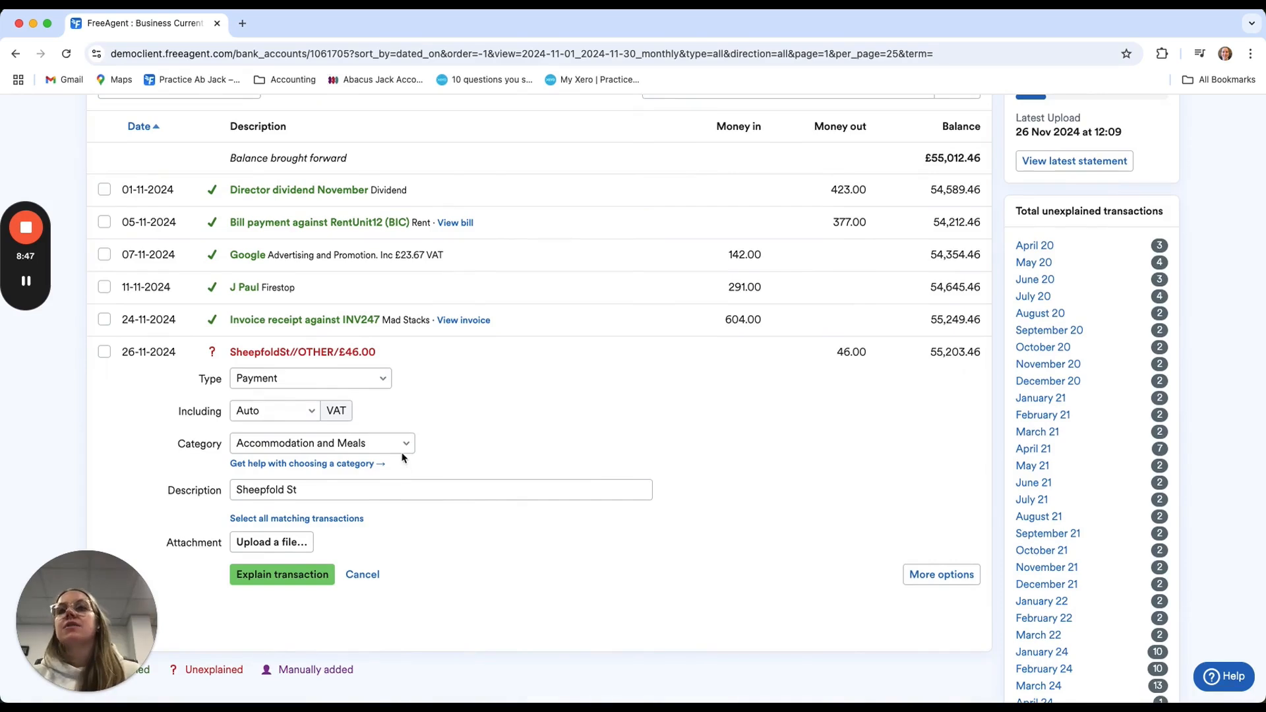
pyautogui.click(290, 575)
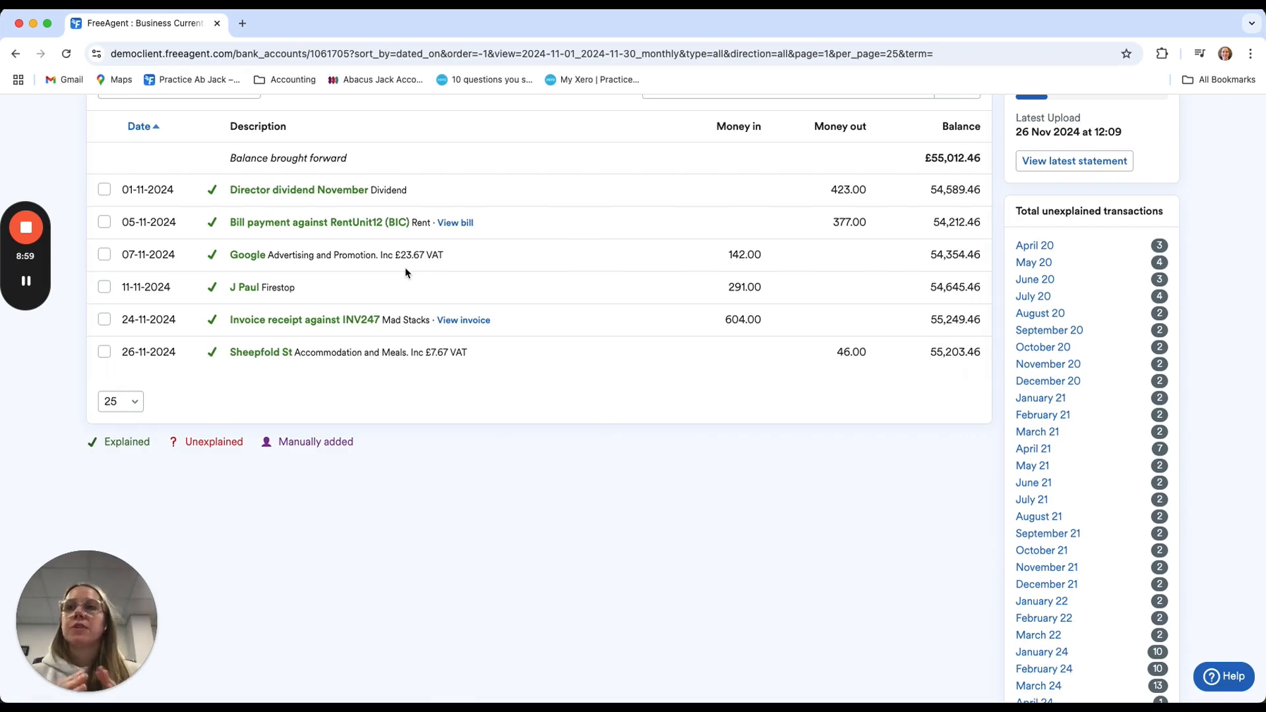
# Set the account's transaction period to All time periods and show only the unexplained transactions
pyautogui.scroll(1, 404, 267)
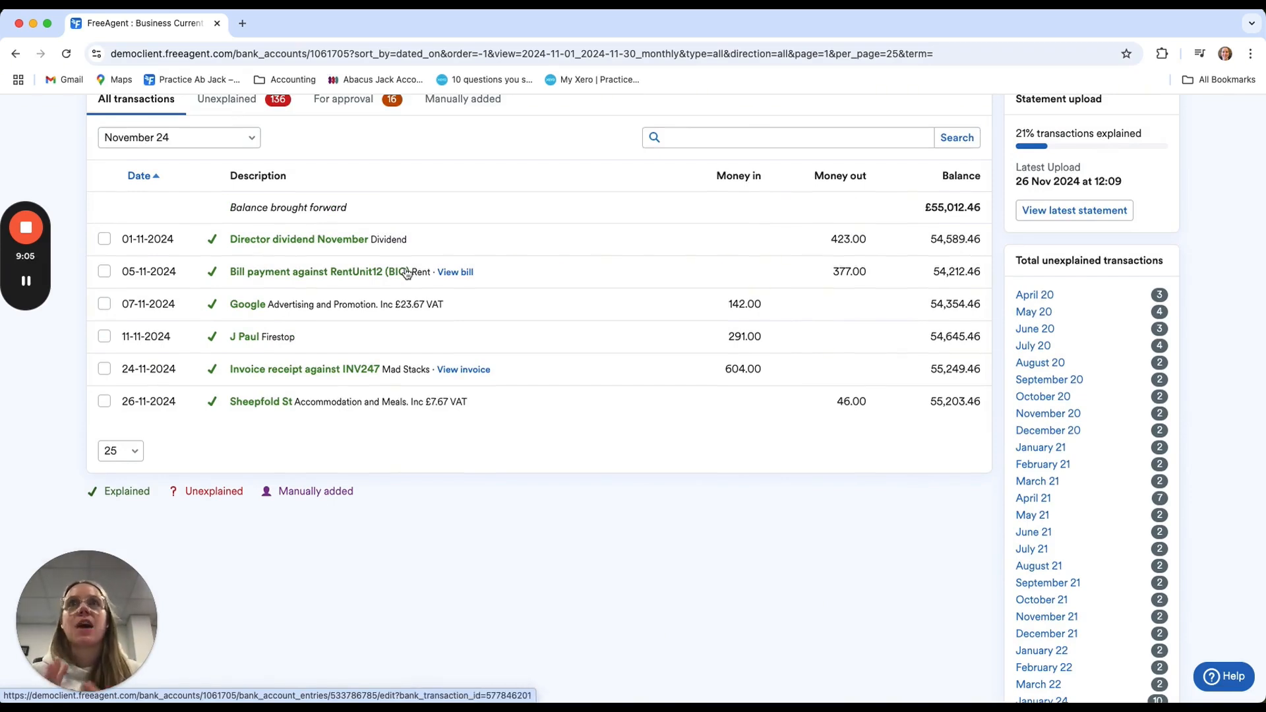
pyautogui.click(188, 138)
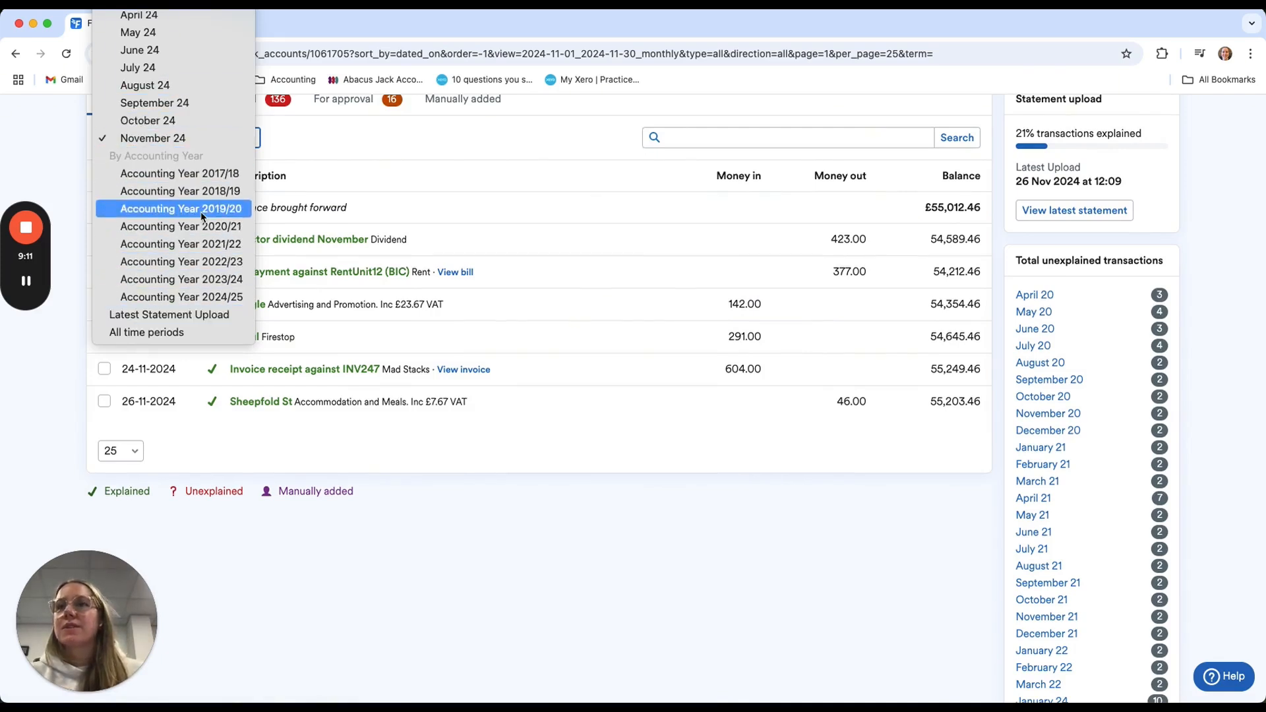
pyautogui.click(530, 218)
pyautogui.scroll(2, 530, 218)
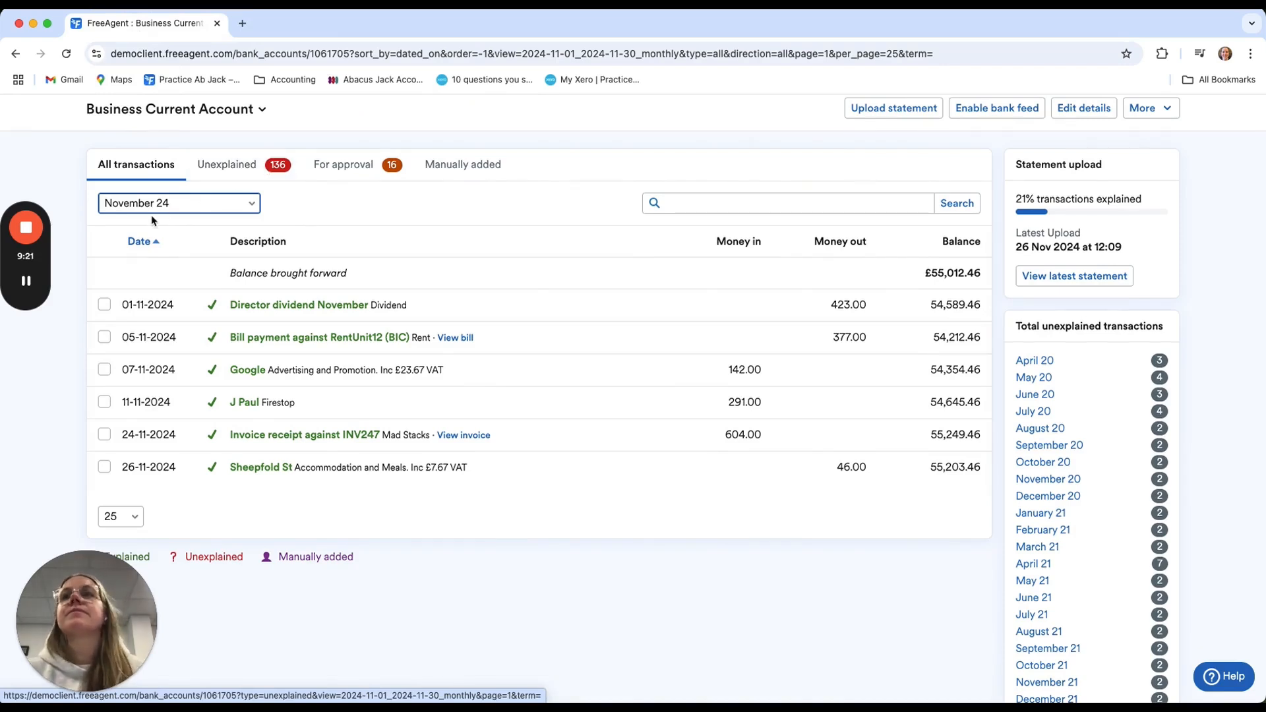
pyautogui.click(191, 202)
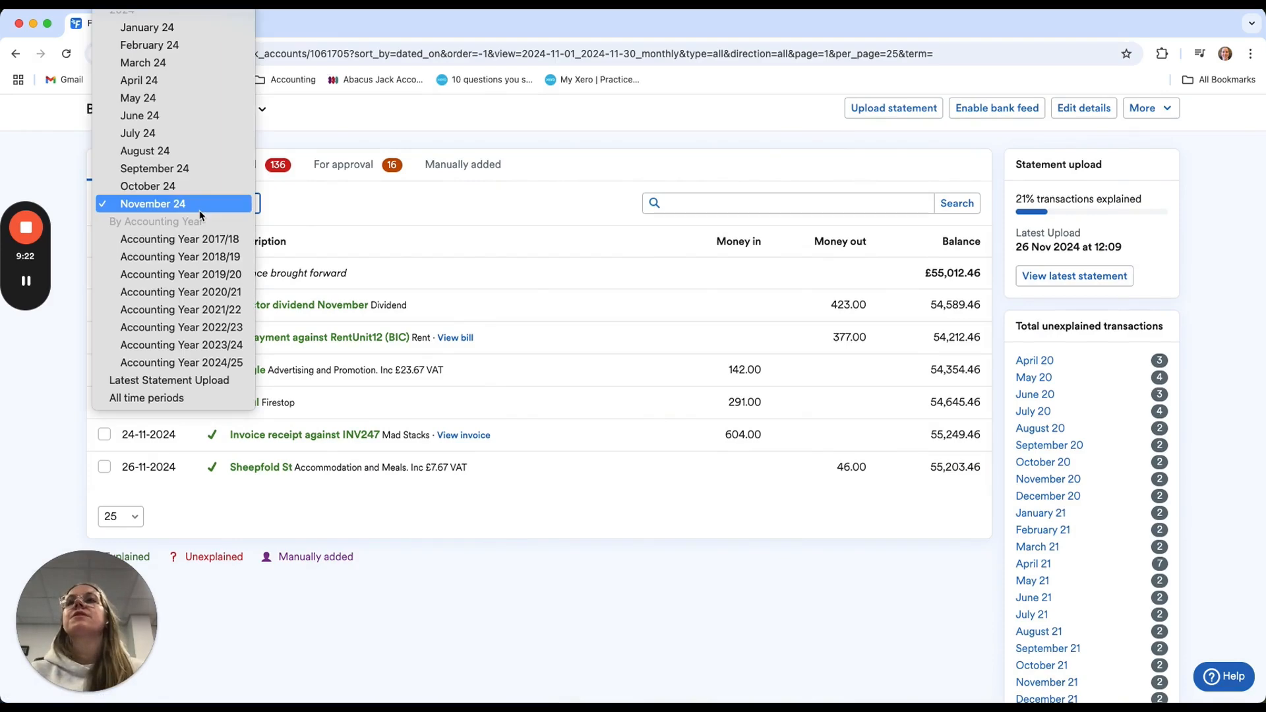
pyautogui.click(170, 397)
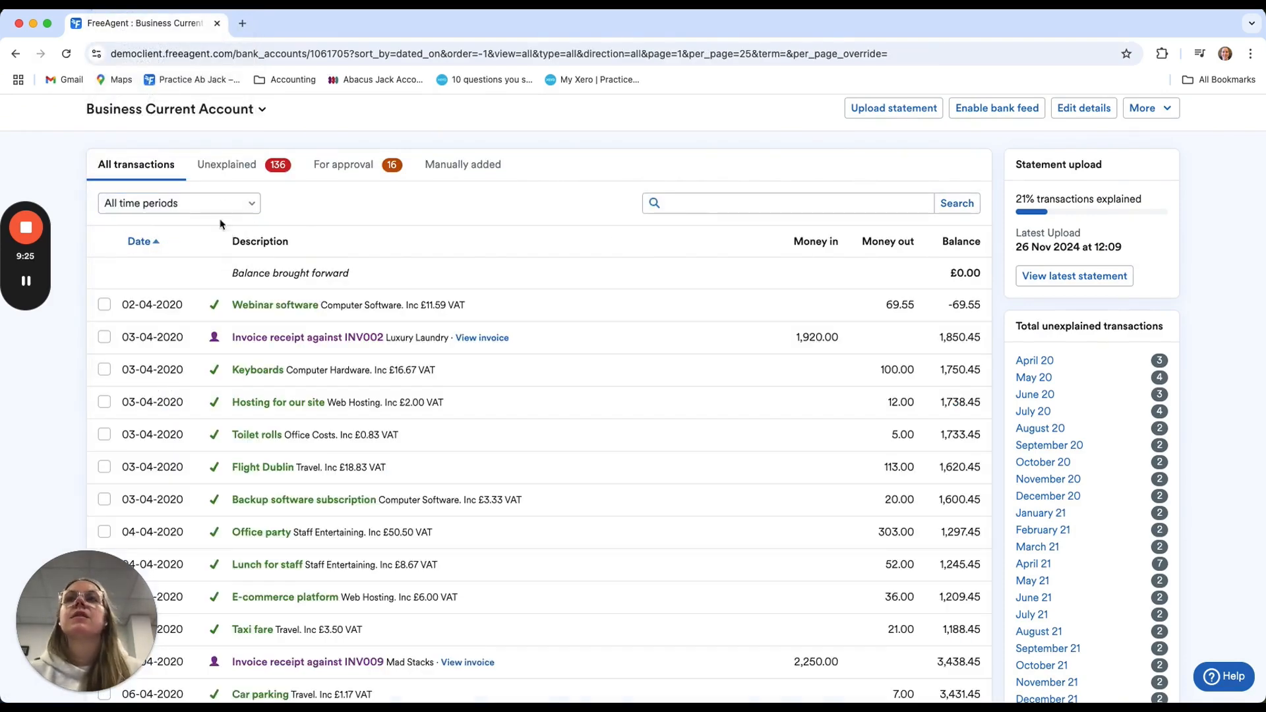
pyautogui.click(234, 165)
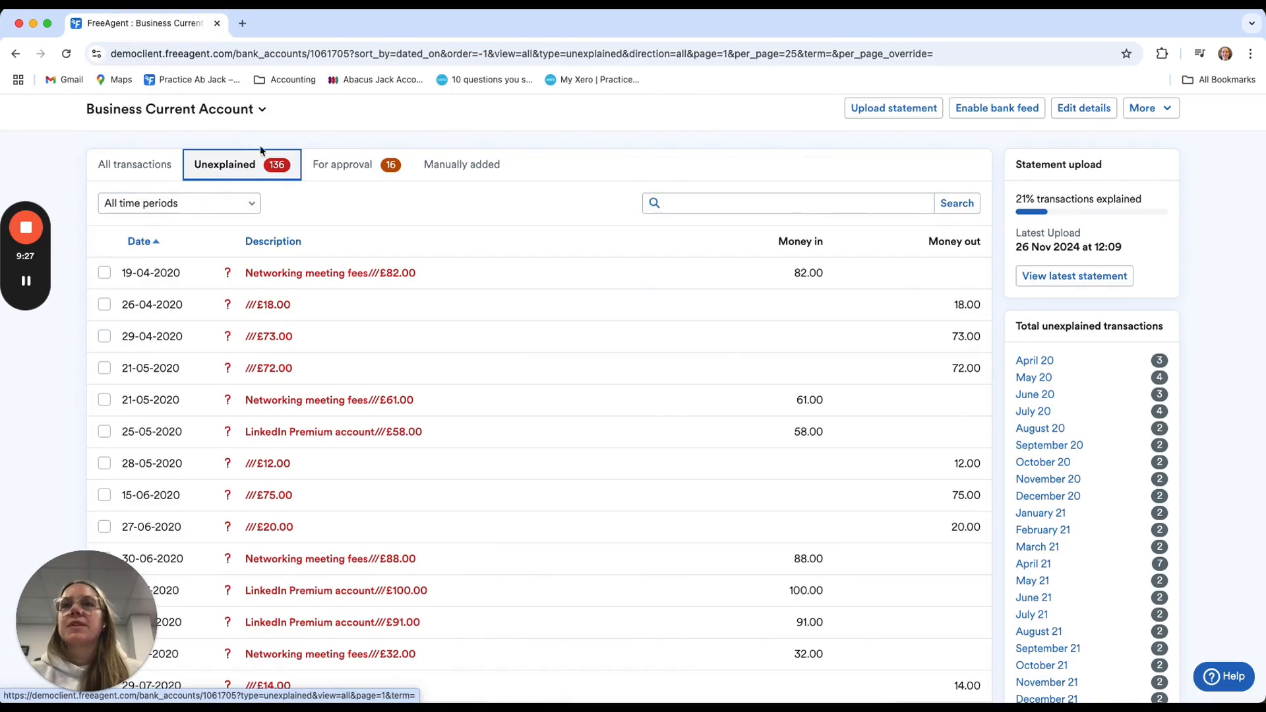
# Set the unexplained transactions list to show 100 entries per page
pyautogui.scroll(-3, 486, 367)
pyautogui.scroll(-10, 486, 367)
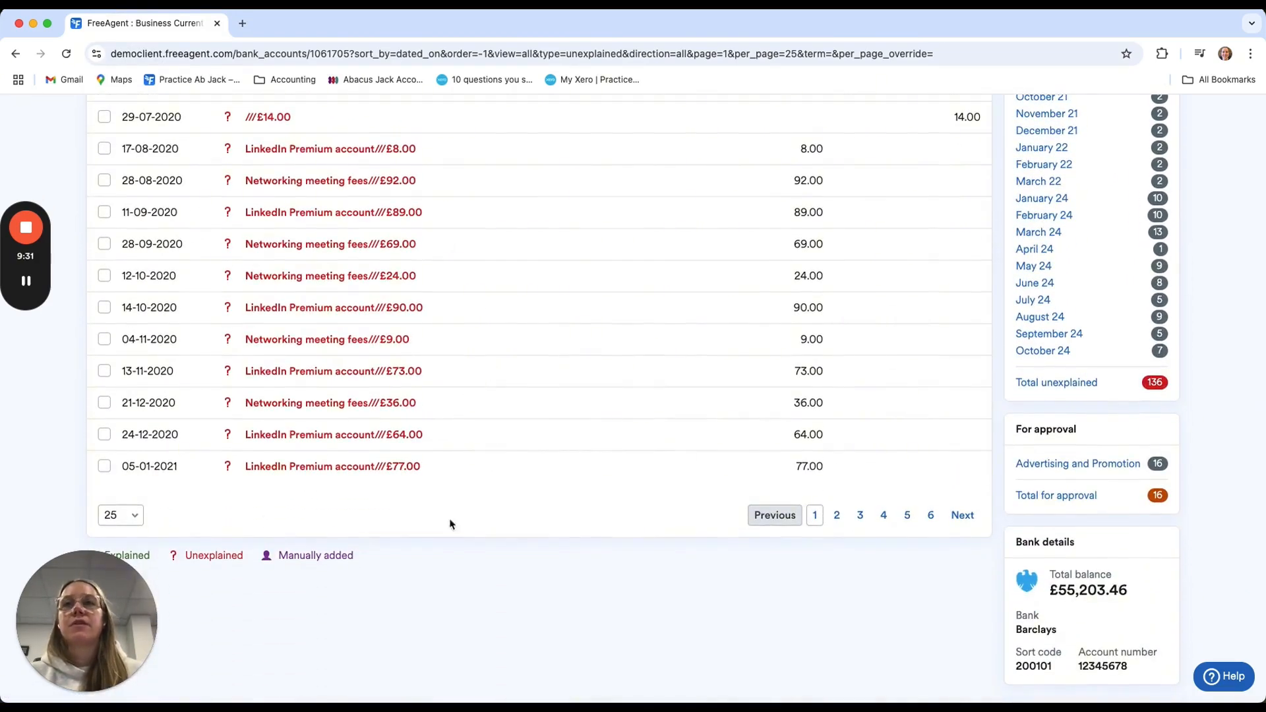
pyautogui.click(125, 521)
pyautogui.click(123, 550)
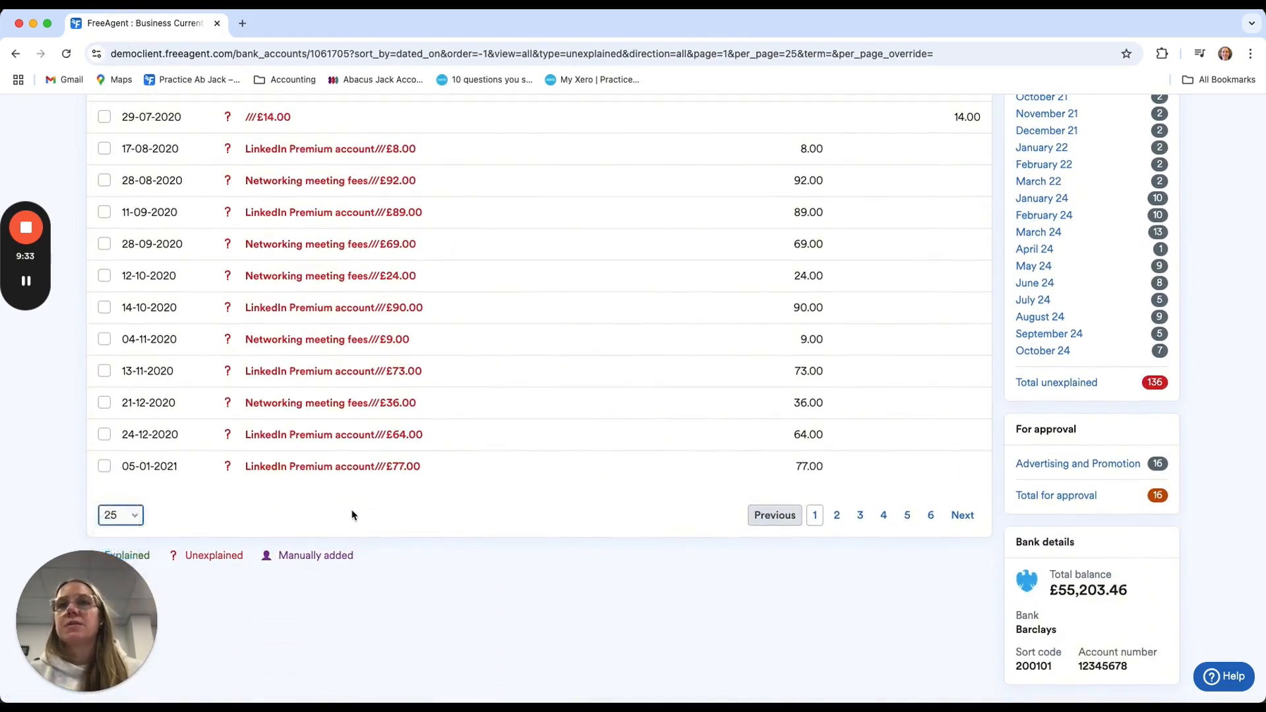
# Search the unexplained transactions for "linkedin"
pyautogui.scroll(-3, 441, 523)
pyautogui.scroll(-10, 441, 522)
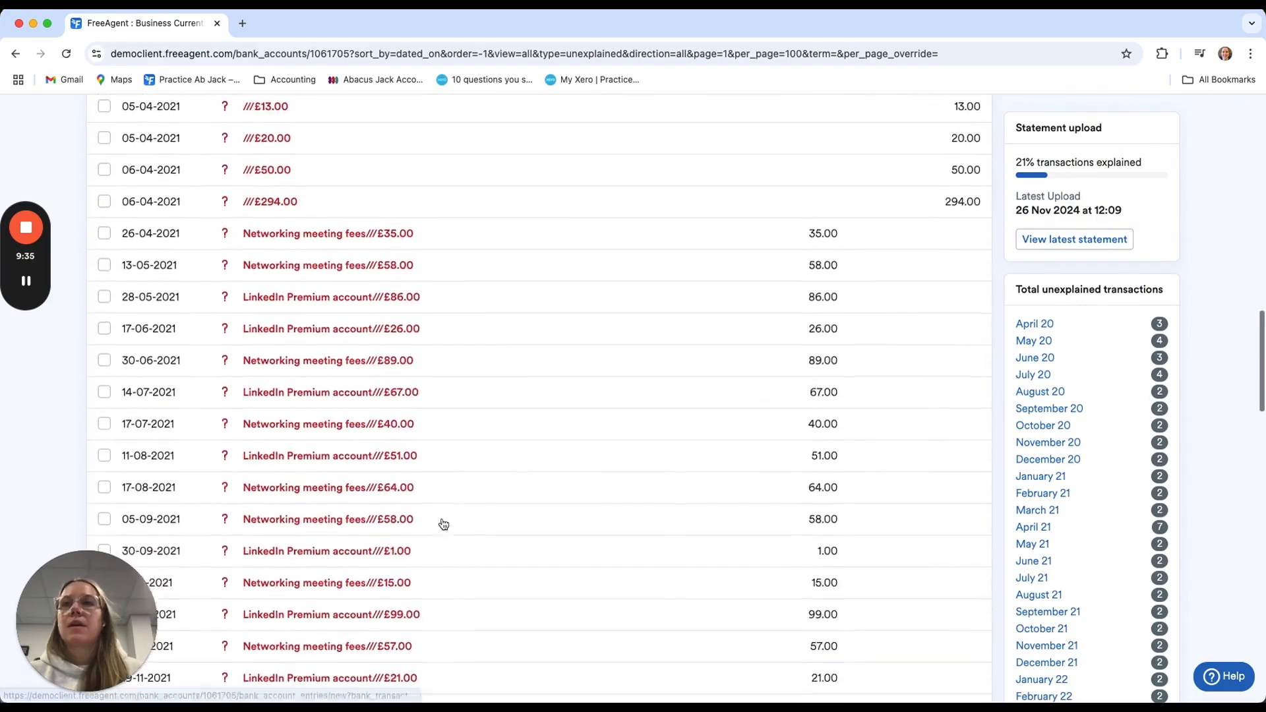
pyautogui.scroll(15, 441, 523)
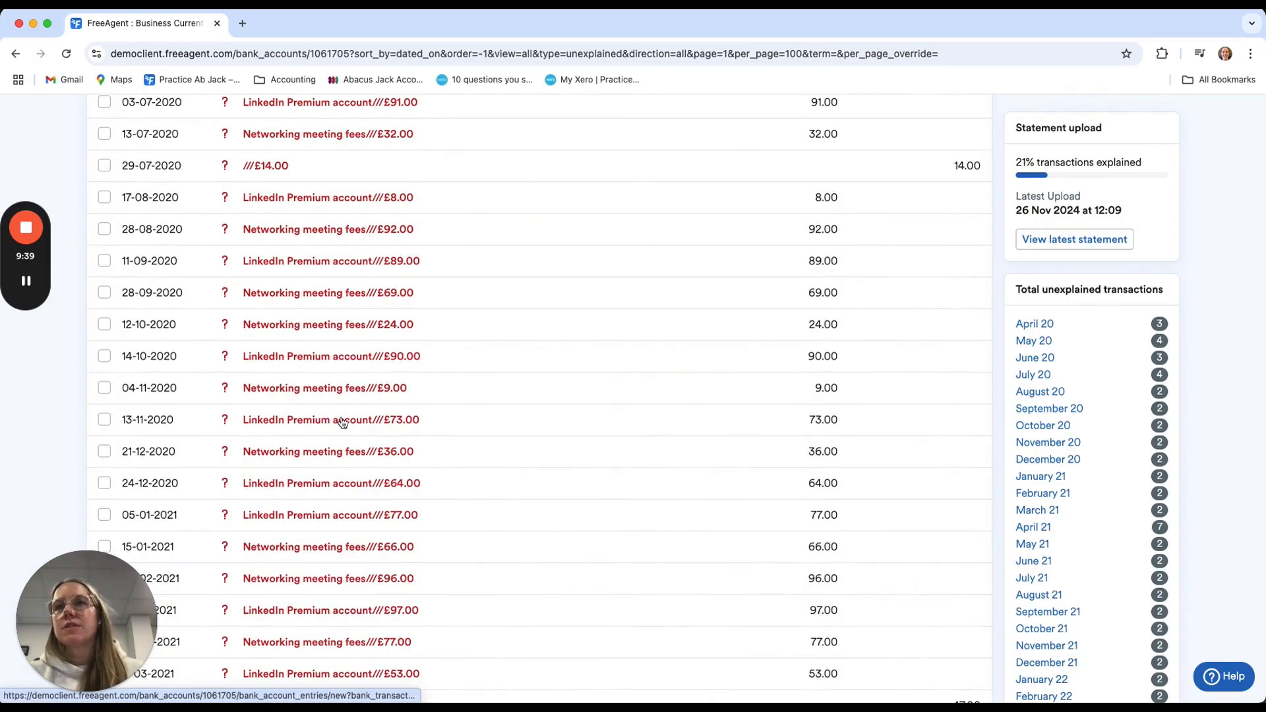
pyautogui.scroll(1, 354, 276)
pyautogui.scroll(10, 354, 276)
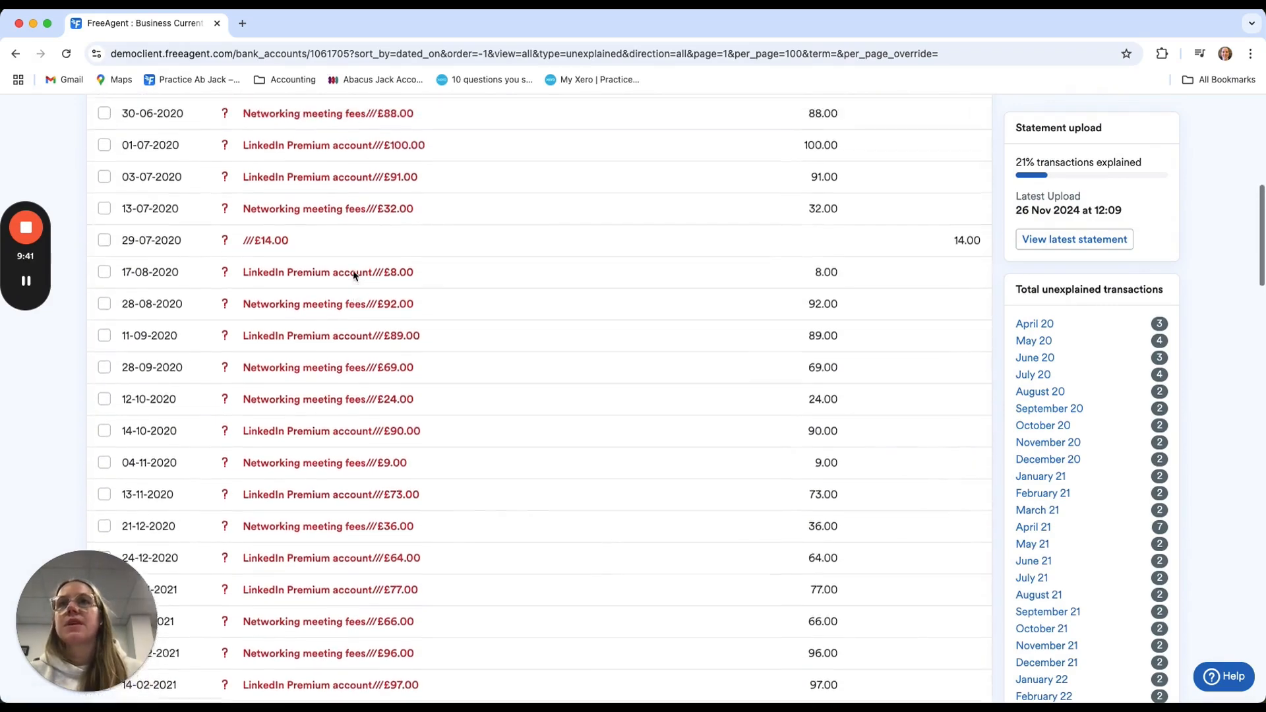
pyautogui.click(716, 282)
pyautogui.write('linkedin')
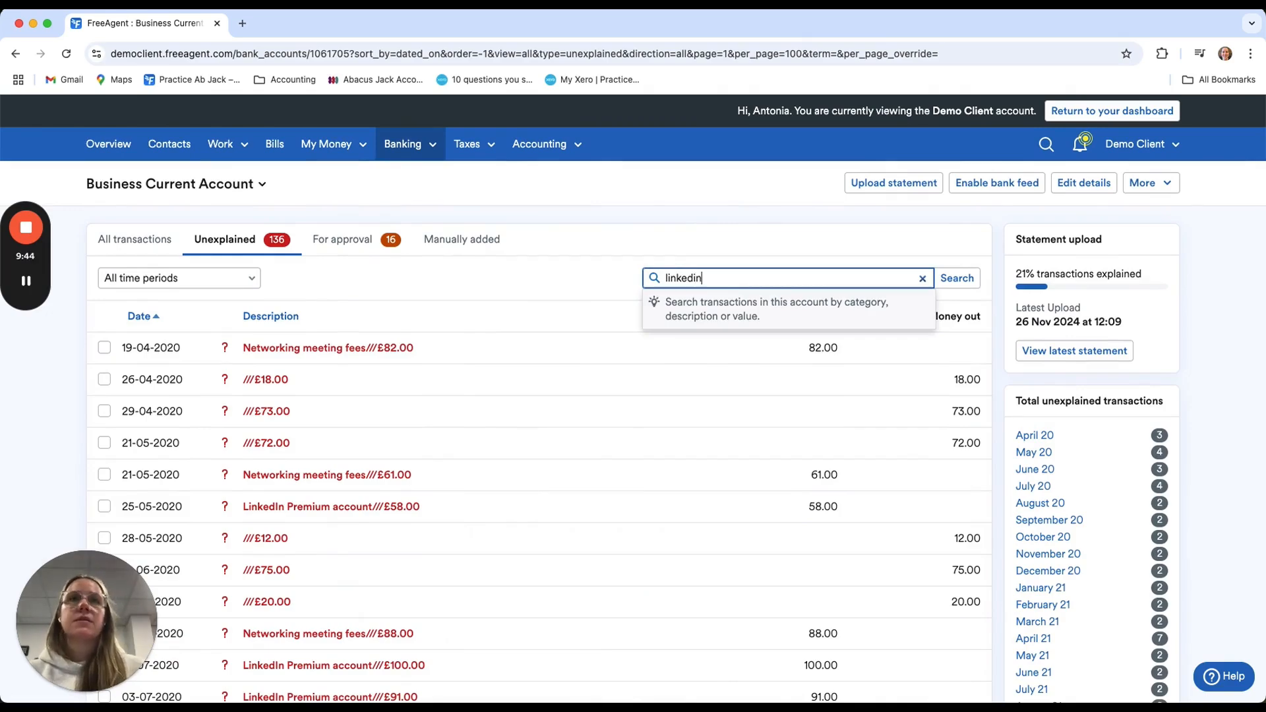
pyautogui.press('Return')
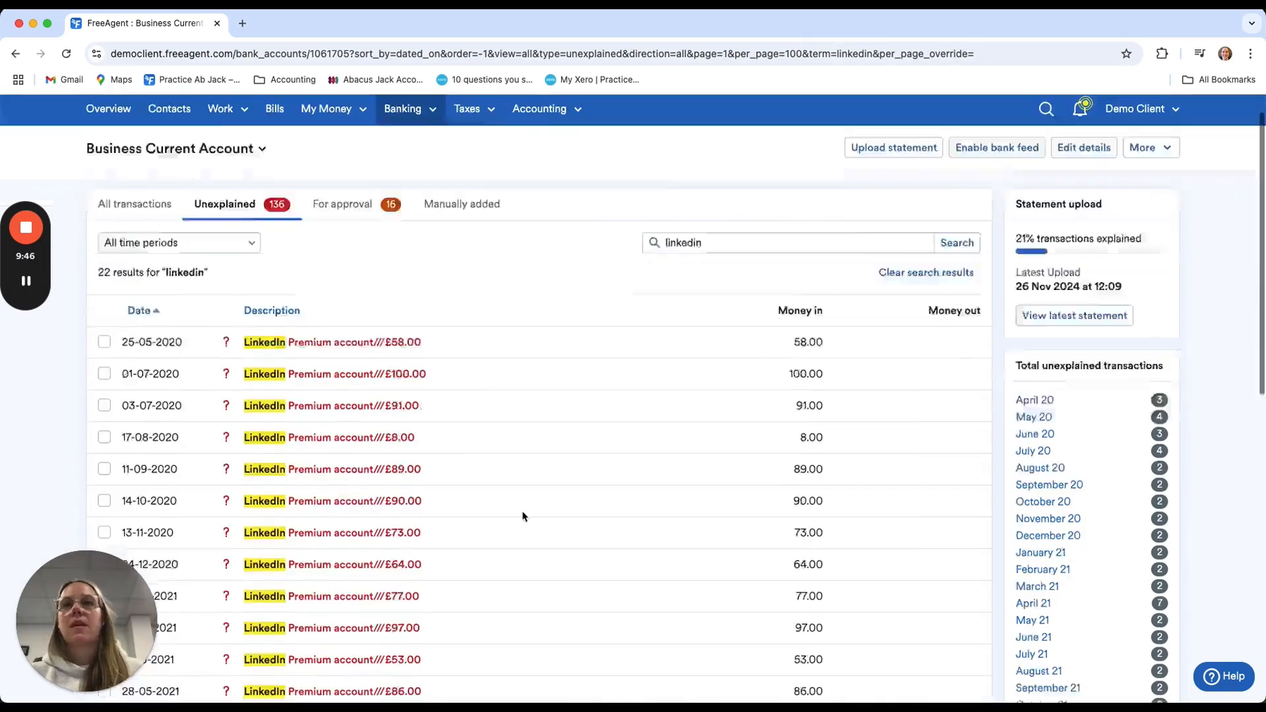
# Select all the LinkedIn transactions in the search results for bulk explanation
pyautogui.scroll(-10, 523, 515)
pyautogui.scroll(12, 523, 514)
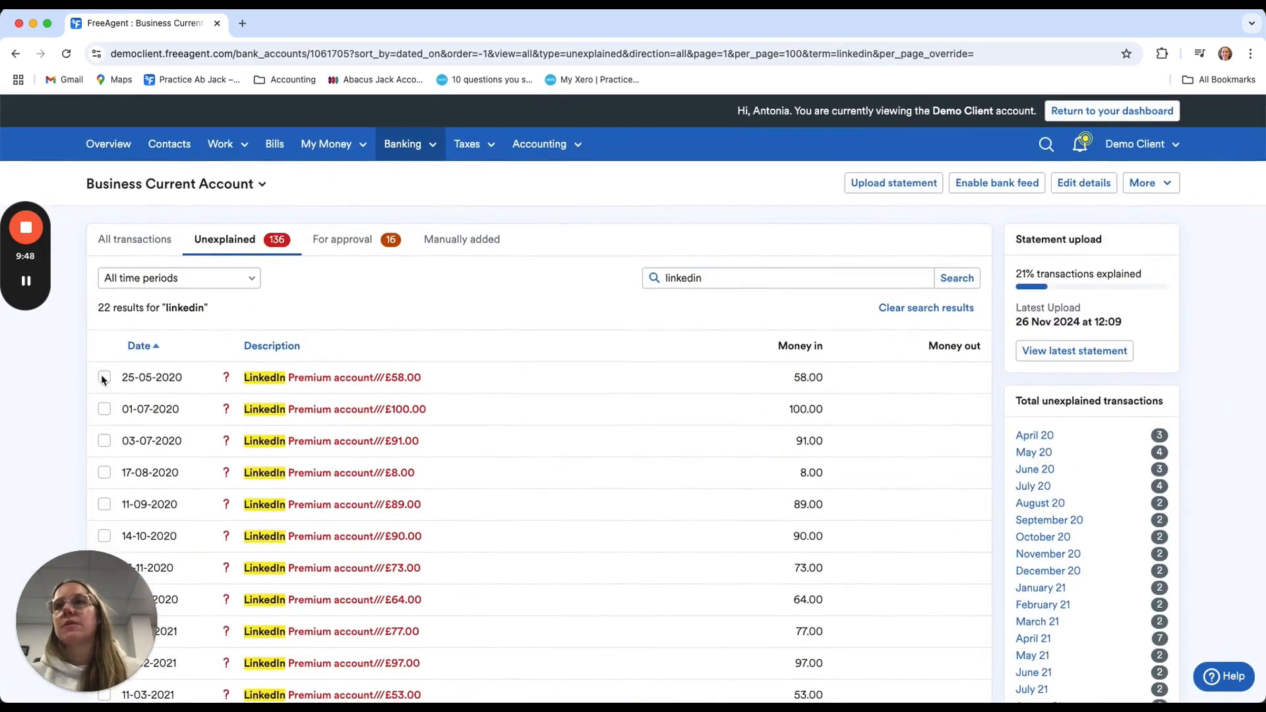
pyautogui.click(103, 378)
pyautogui.click(104, 347)
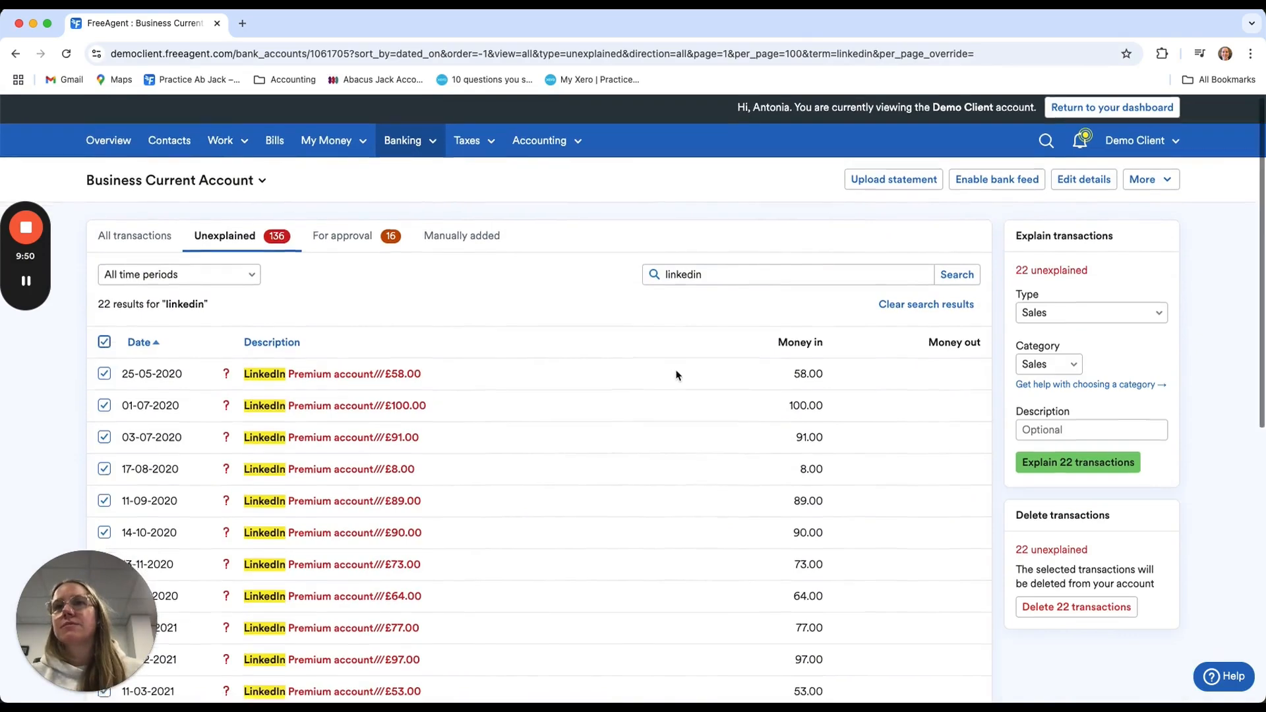
# Keep Sales as type and category for the selected LinkedIn transactions and enter the description "LinkedIn consultancy"
pyautogui.click(1118, 317)
pyautogui.click(1121, 320)
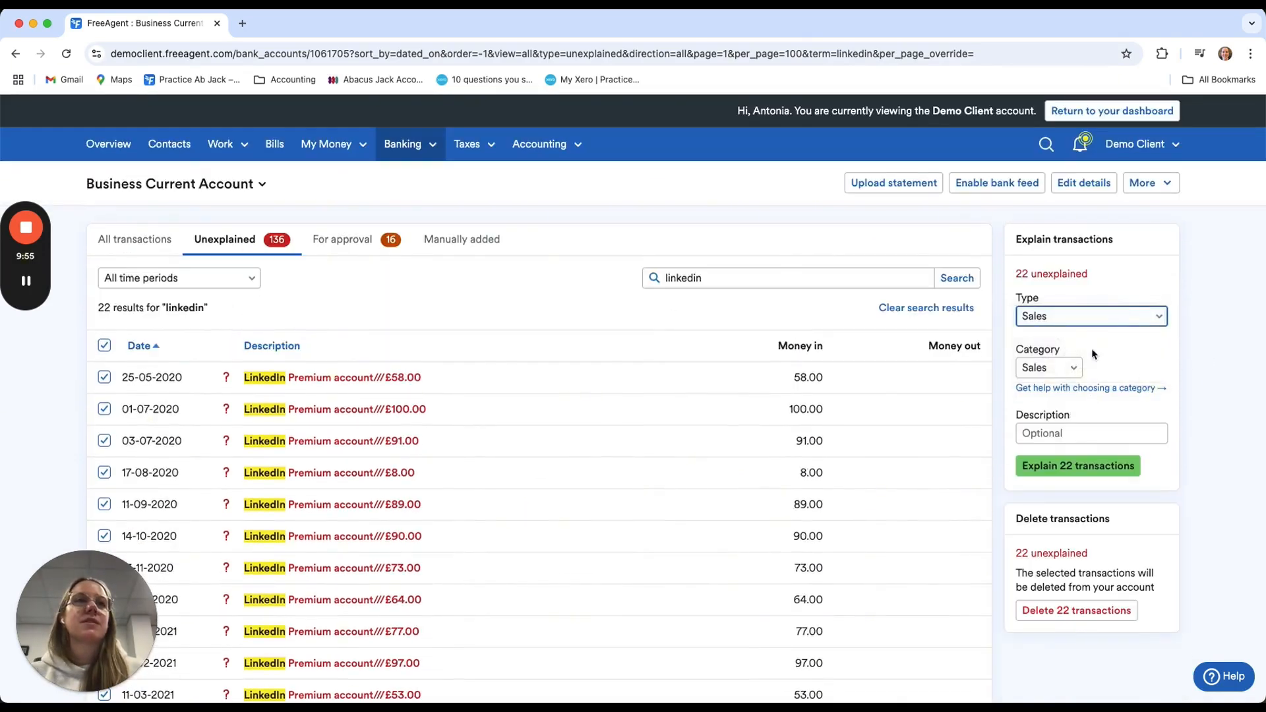
pyautogui.scroll(-3, 786, 588)
pyautogui.scroll(3, 787, 588)
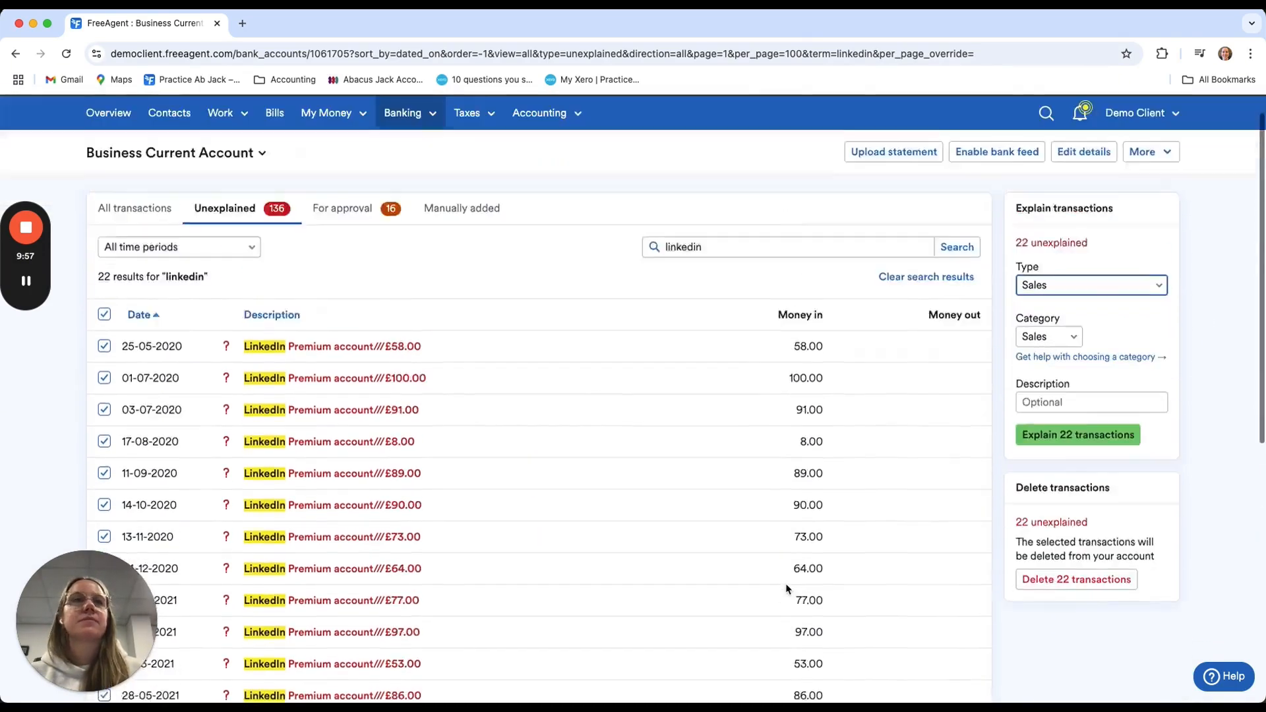
pyautogui.click(1105, 434)
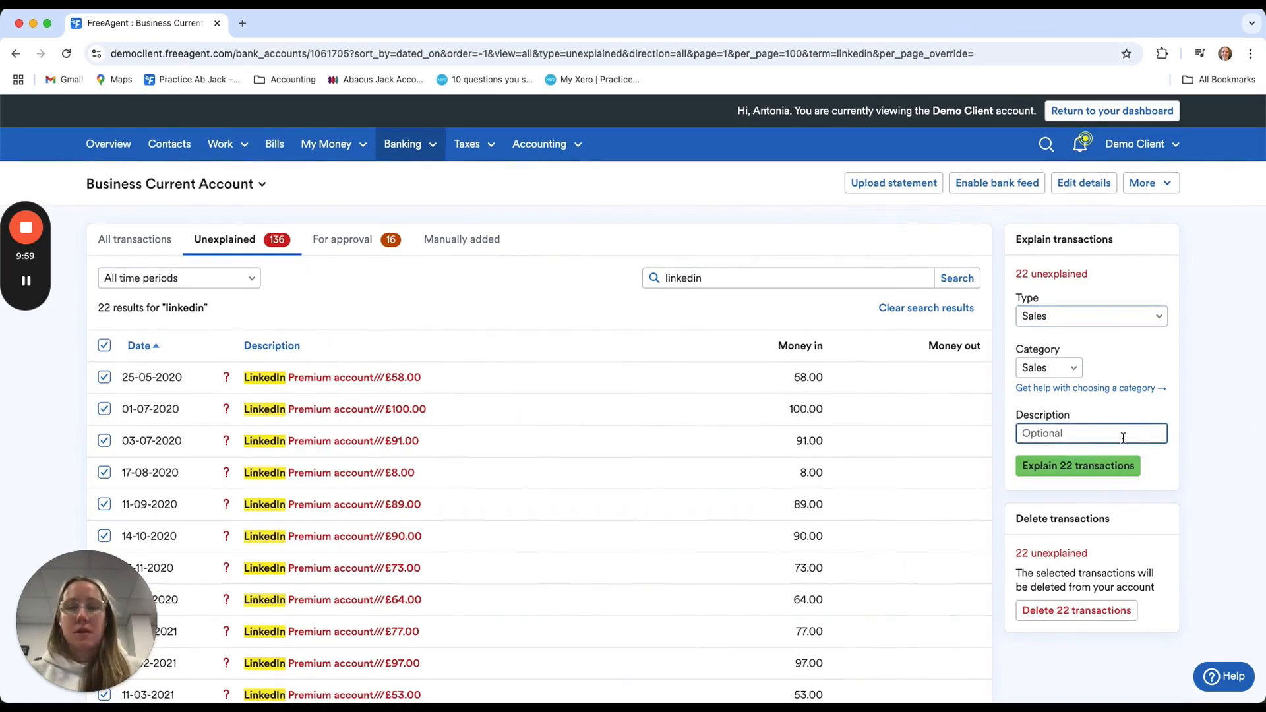
pyautogui.write('LinkedI')
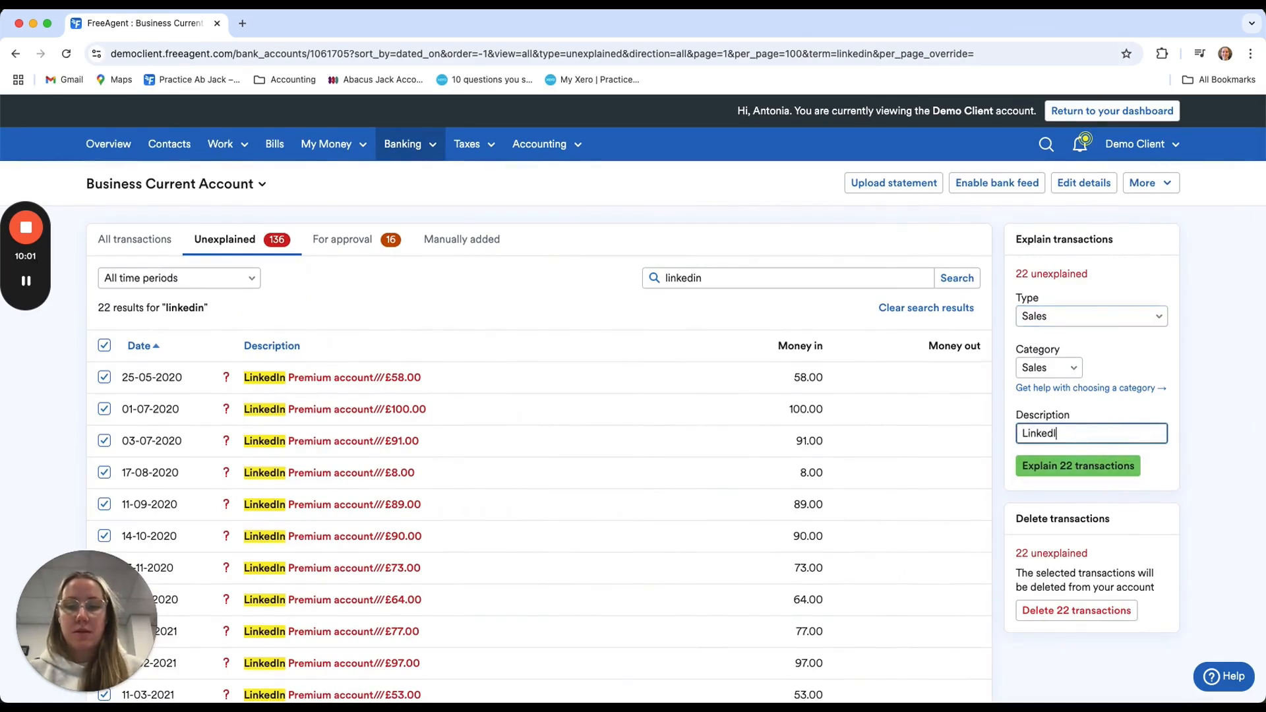
pyautogui.write('n consultancy')
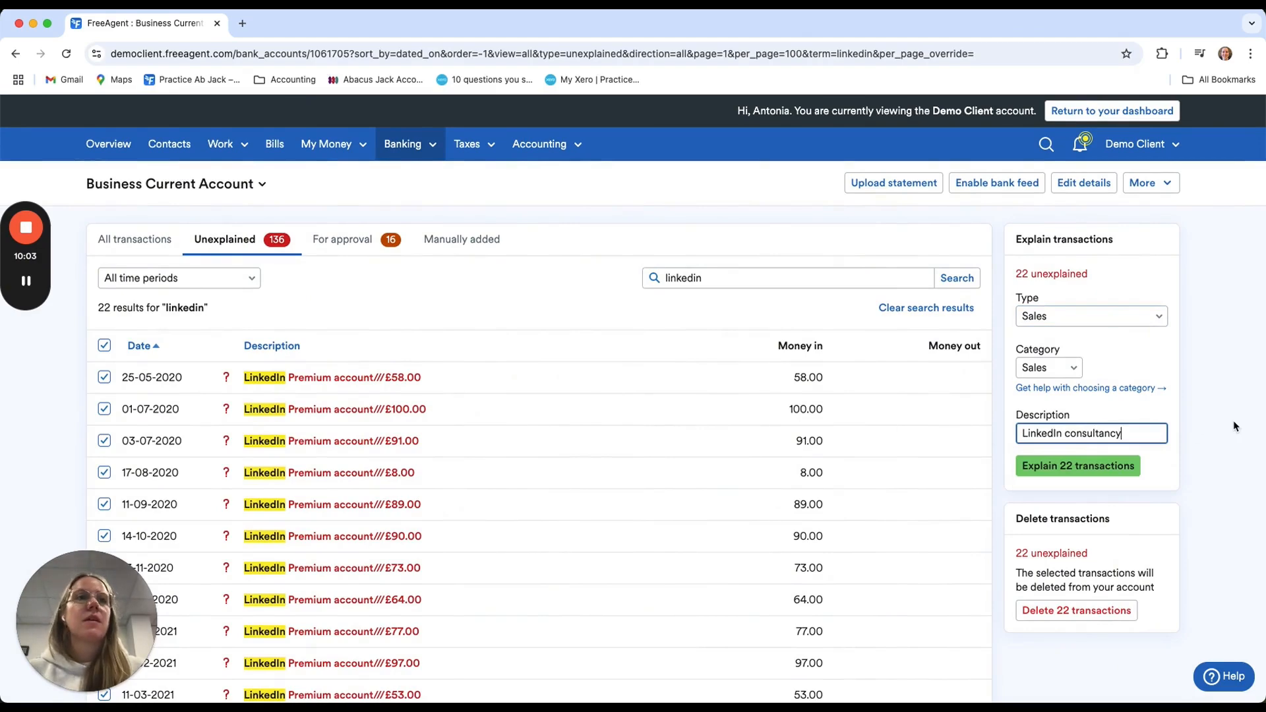
# Explain the selected LinkedIn transactions in bulk and clear the search on the unexplained transactions list
pyautogui.click(1195, 439)
pyautogui.click(1083, 466)
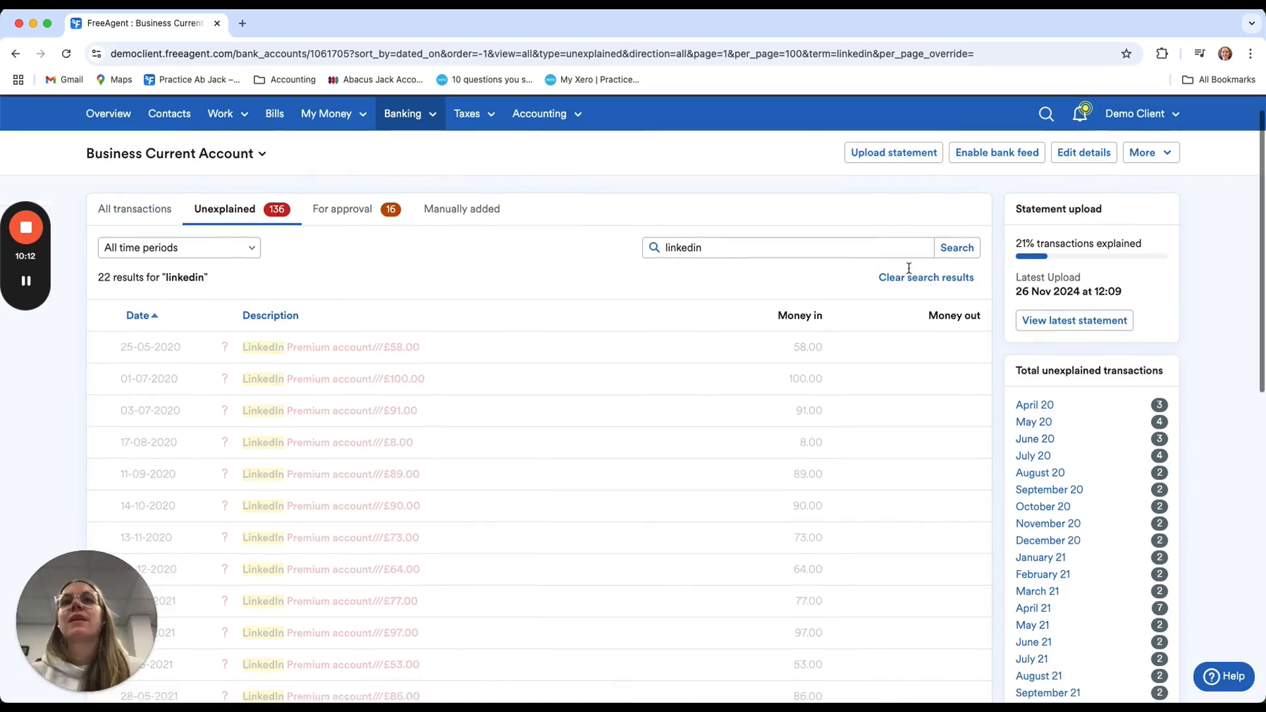
pyautogui.click(926, 278)
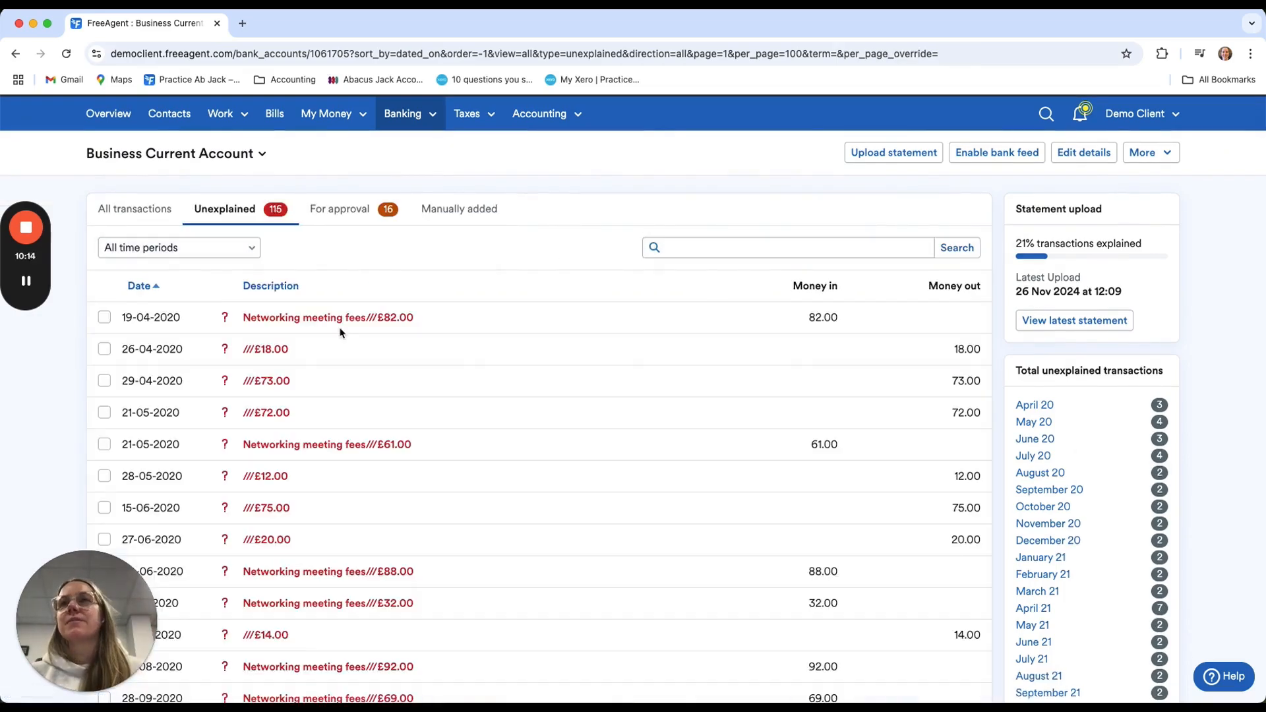
pyautogui.scroll(-20, 358, 350)
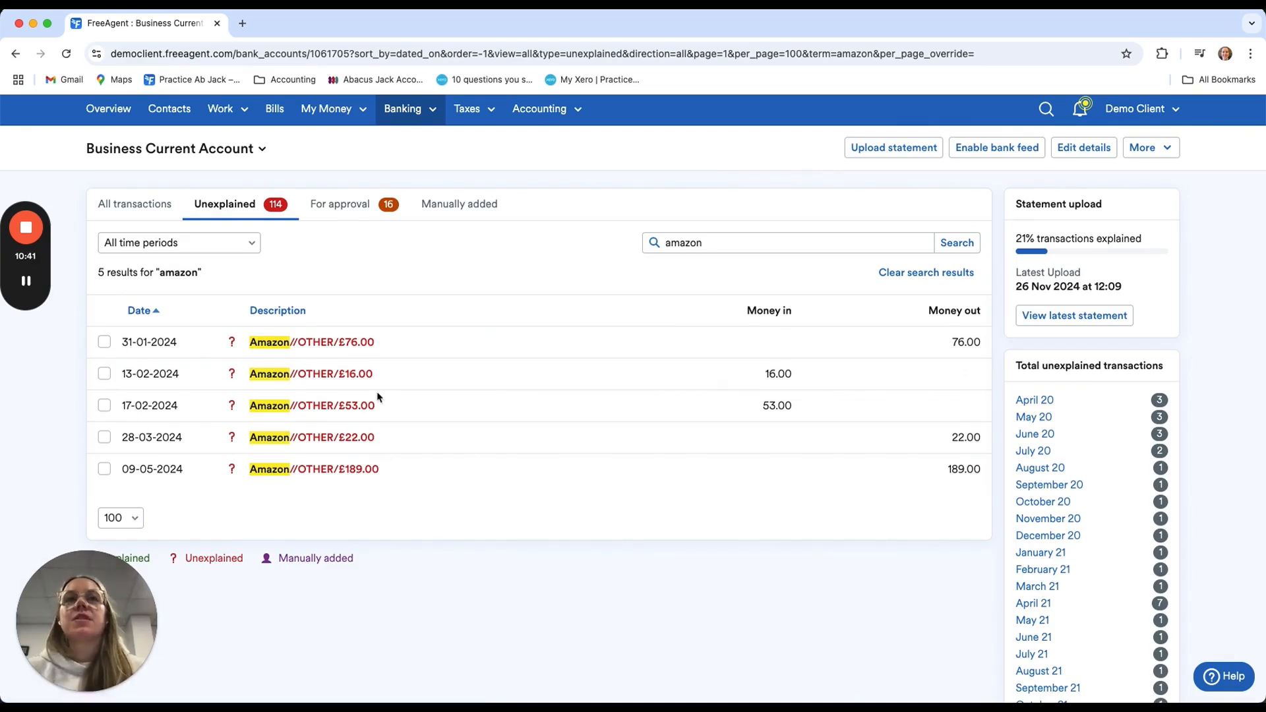
# Open the 31-01-2024 Amazon payment for explanation and browse for an attachment, leaving the file chooser without picking a file
pyautogui.click(307, 342)
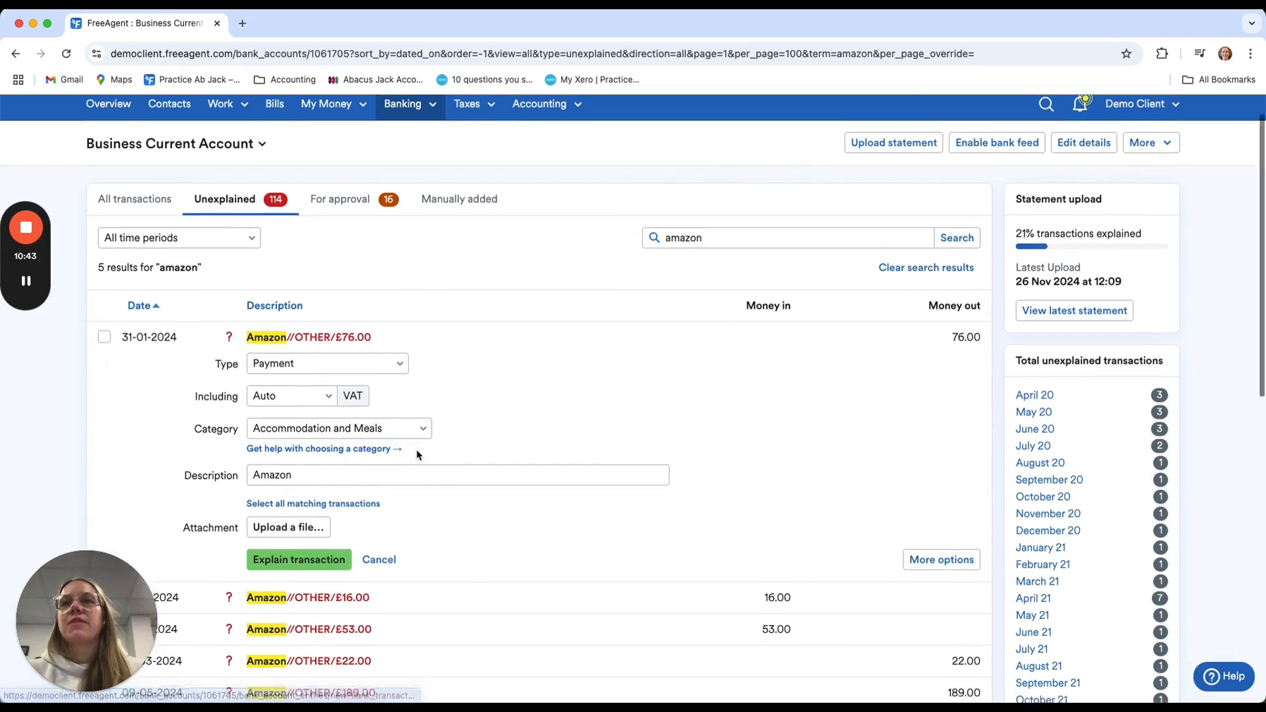
pyautogui.scroll(-2, 416, 449)
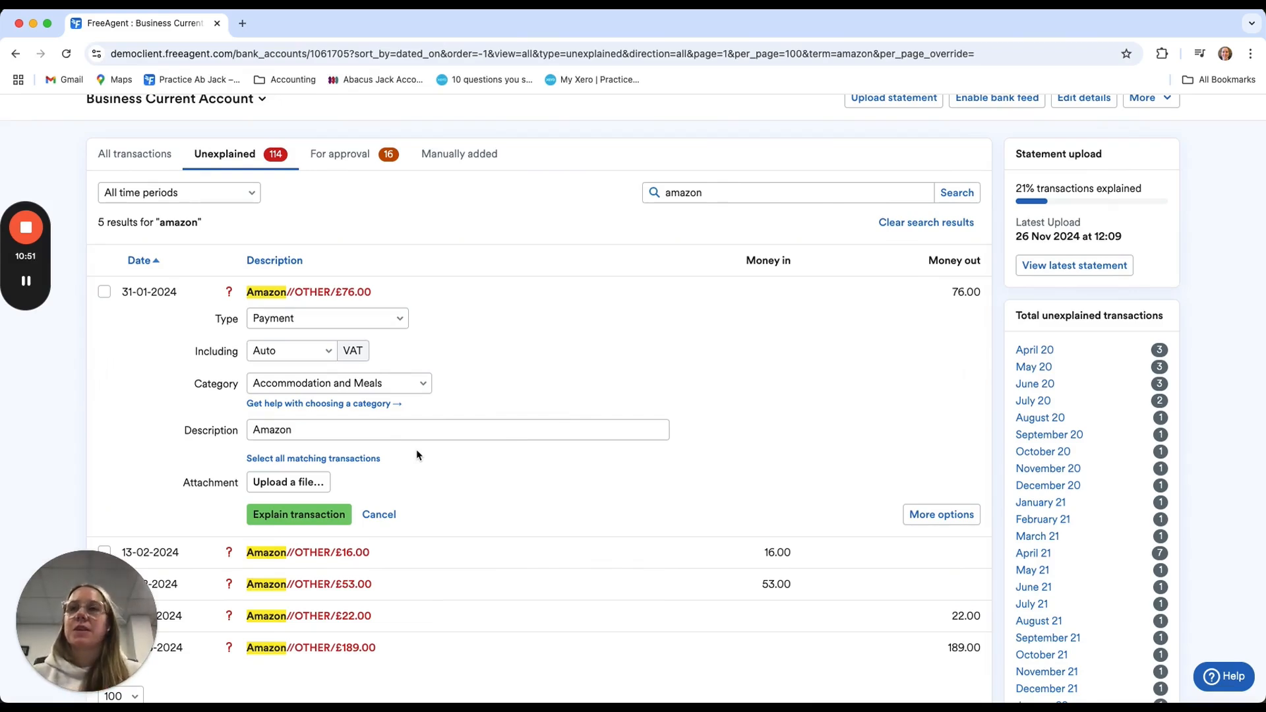
pyautogui.click(314, 481)
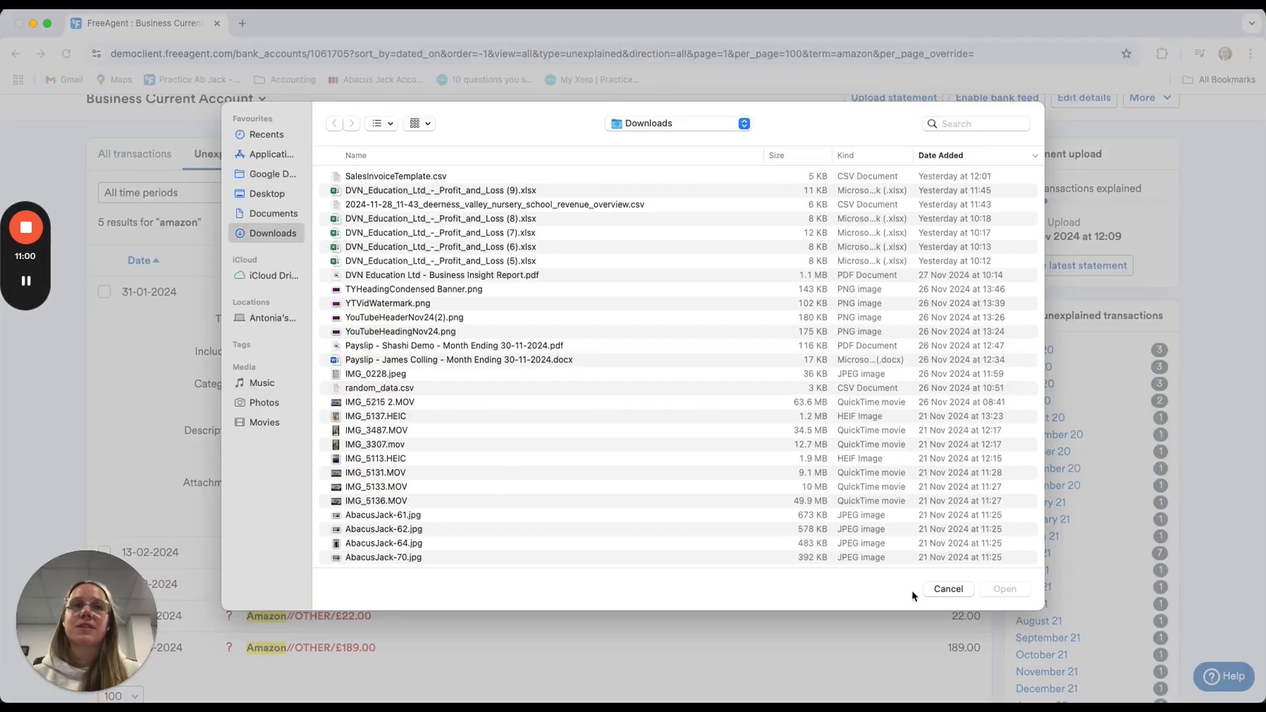
pyautogui.click(939, 591)
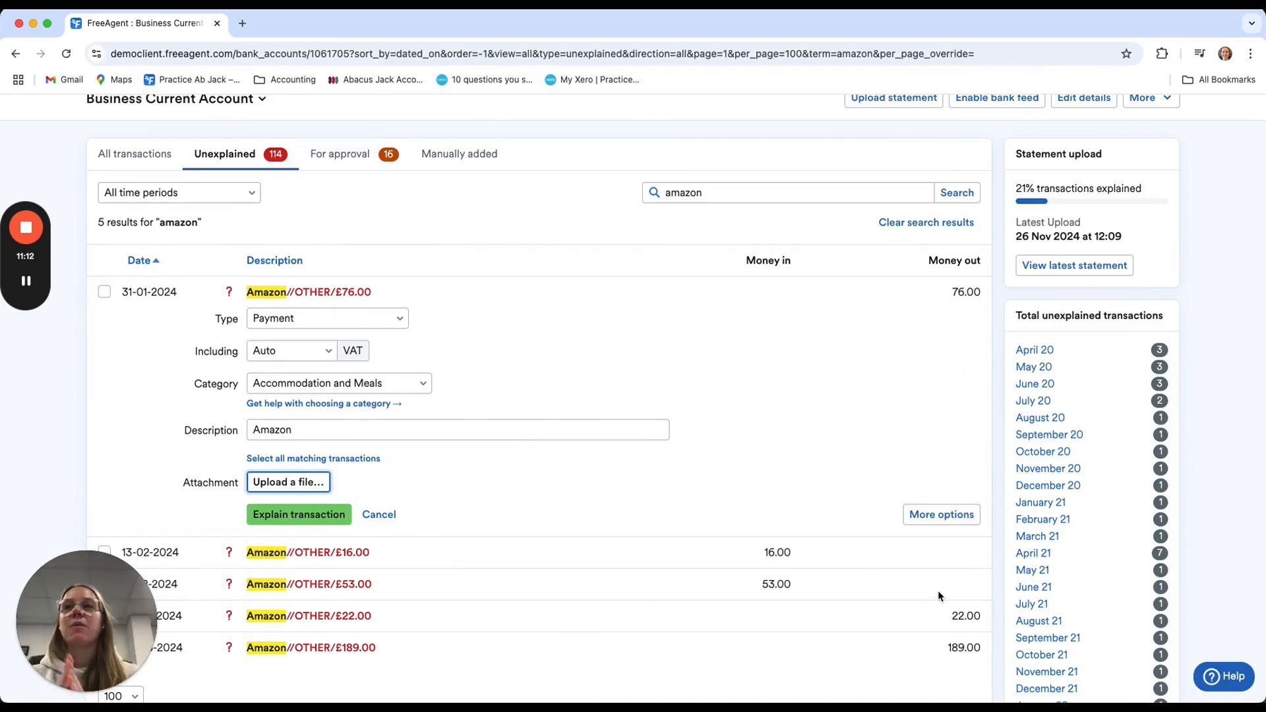
# Set the 31-01-2024 Amazon payment's description to "Amazon desk" and explain the transaction
pyautogui.click(304, 435)
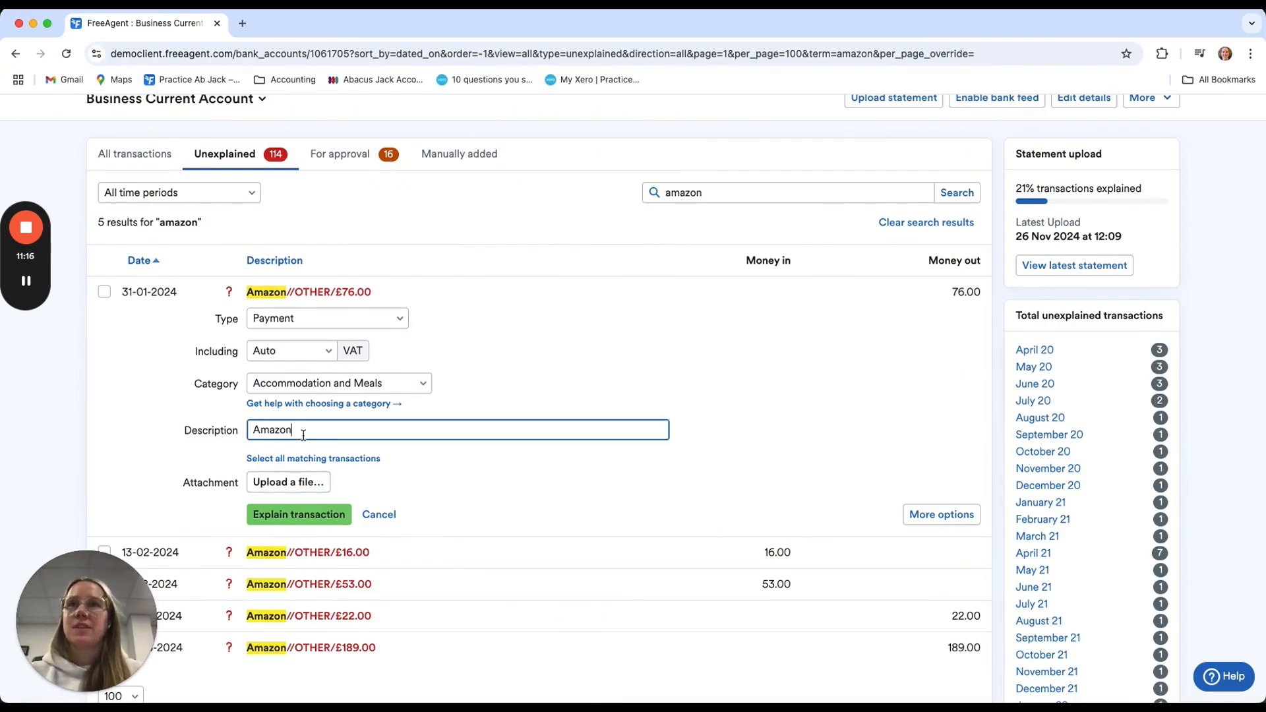
pyautogui.write('de')
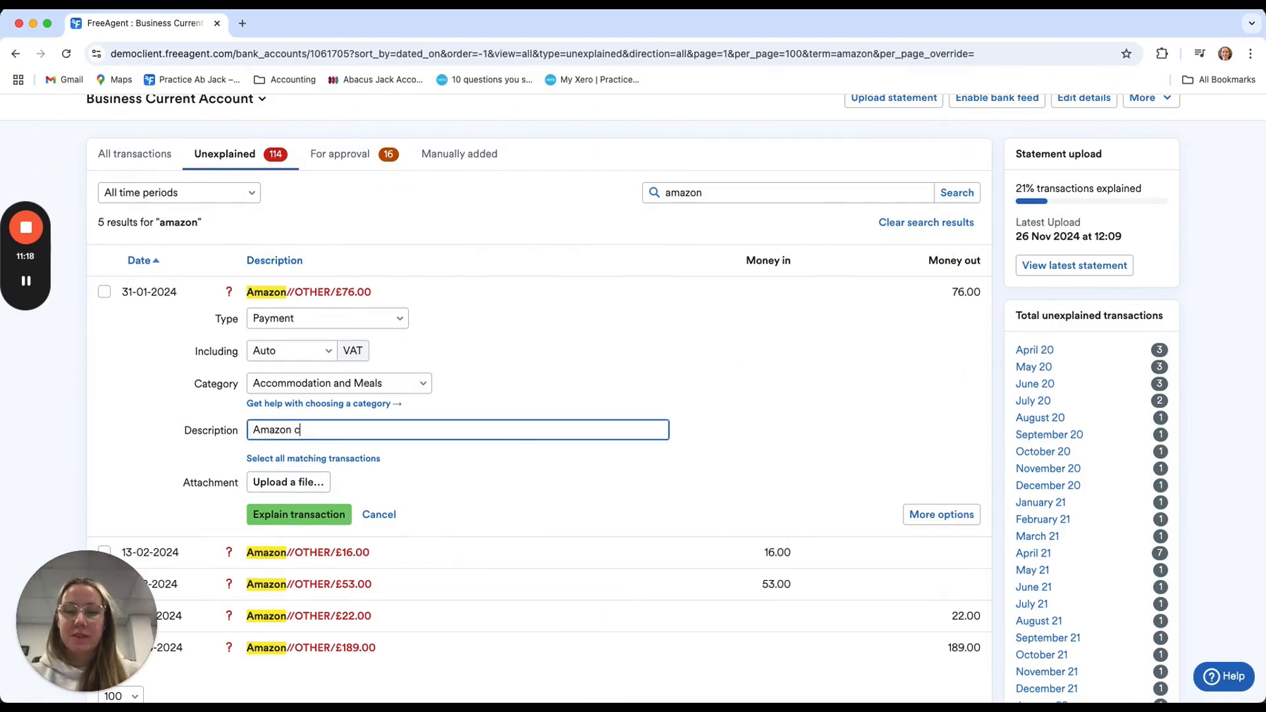
pyautogui.press('BackSpace')
pyautogui.press('BackSpace')
pyautogui.write('desk')
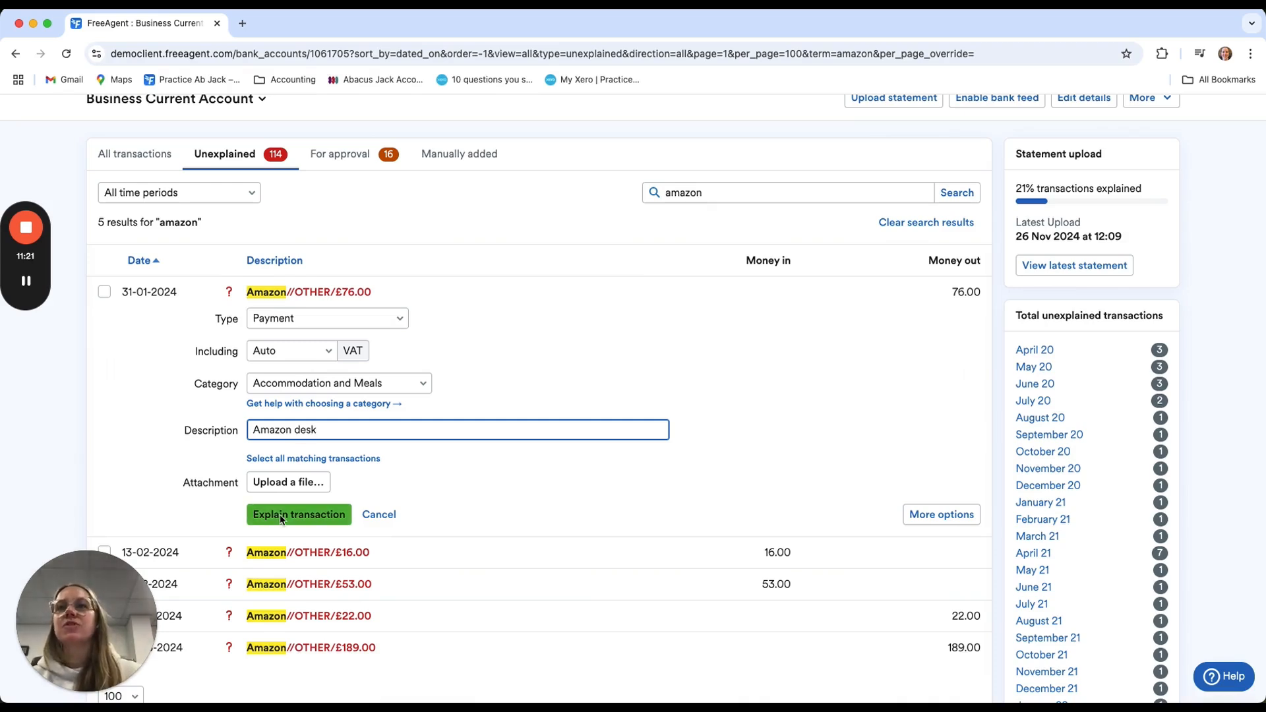
pyautogui.click(280, 516)
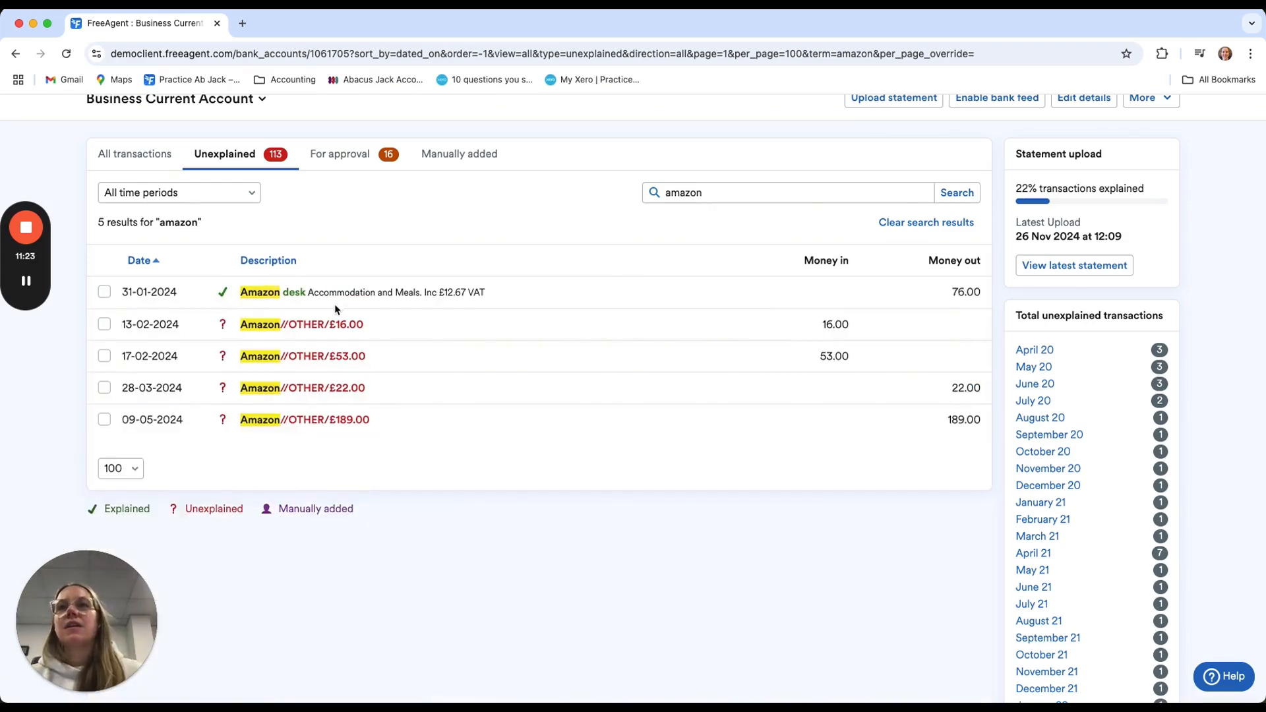
# Change the category of the explained Amazon desk payment to Office Costs and save it
pyautogui.click(303, 297)
pyautogui.click(303, 398)
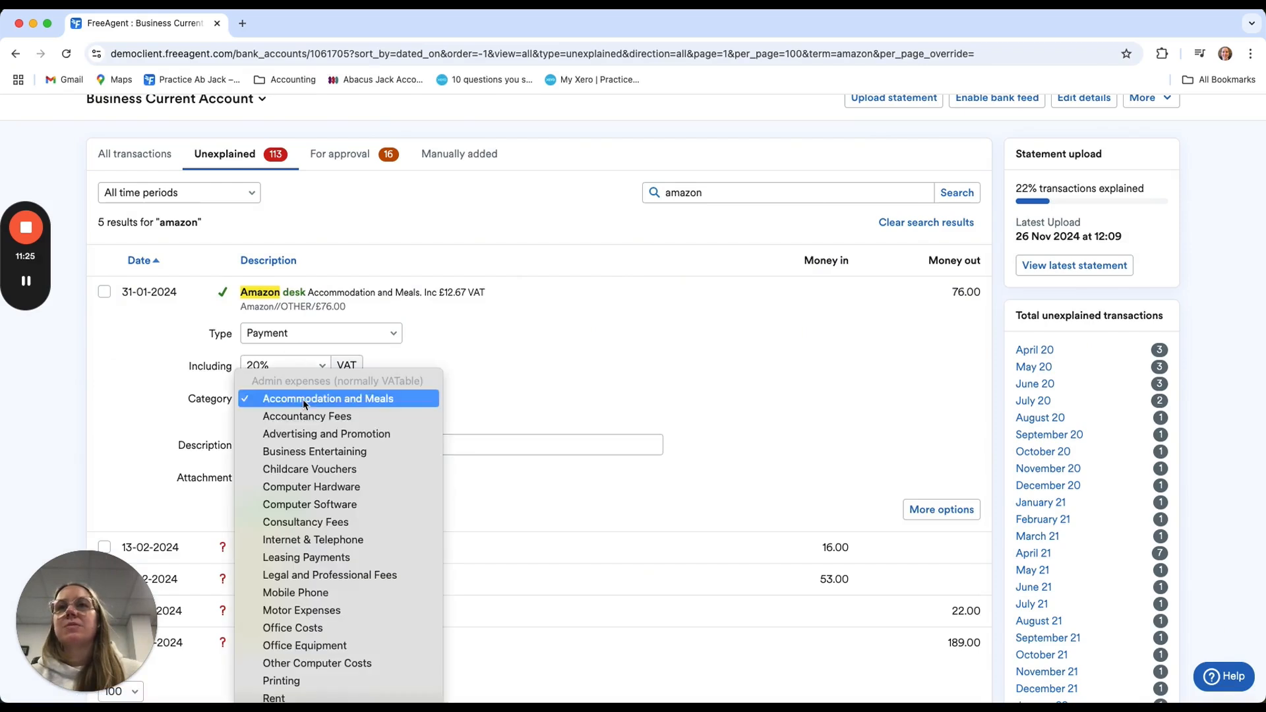
pyautogui.scroll(-2, 328, 575)
pyautogui.click(328, 575)
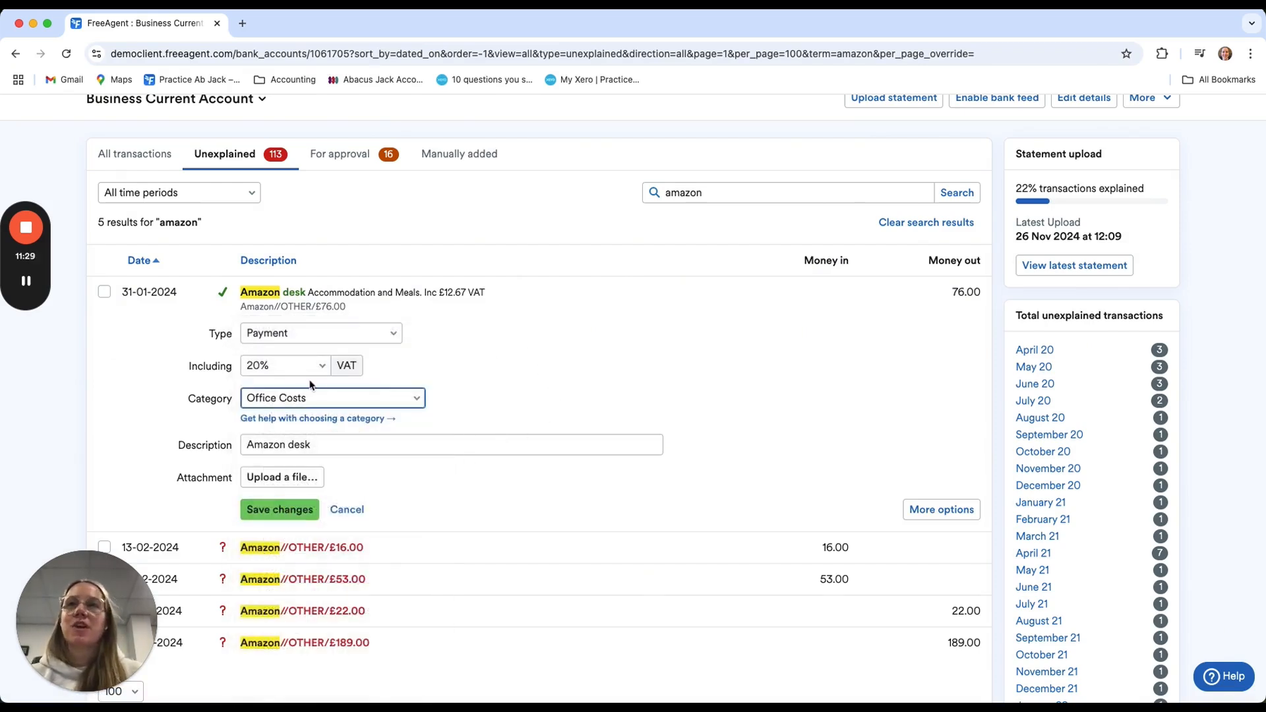
pyautogui.click(284, 511)
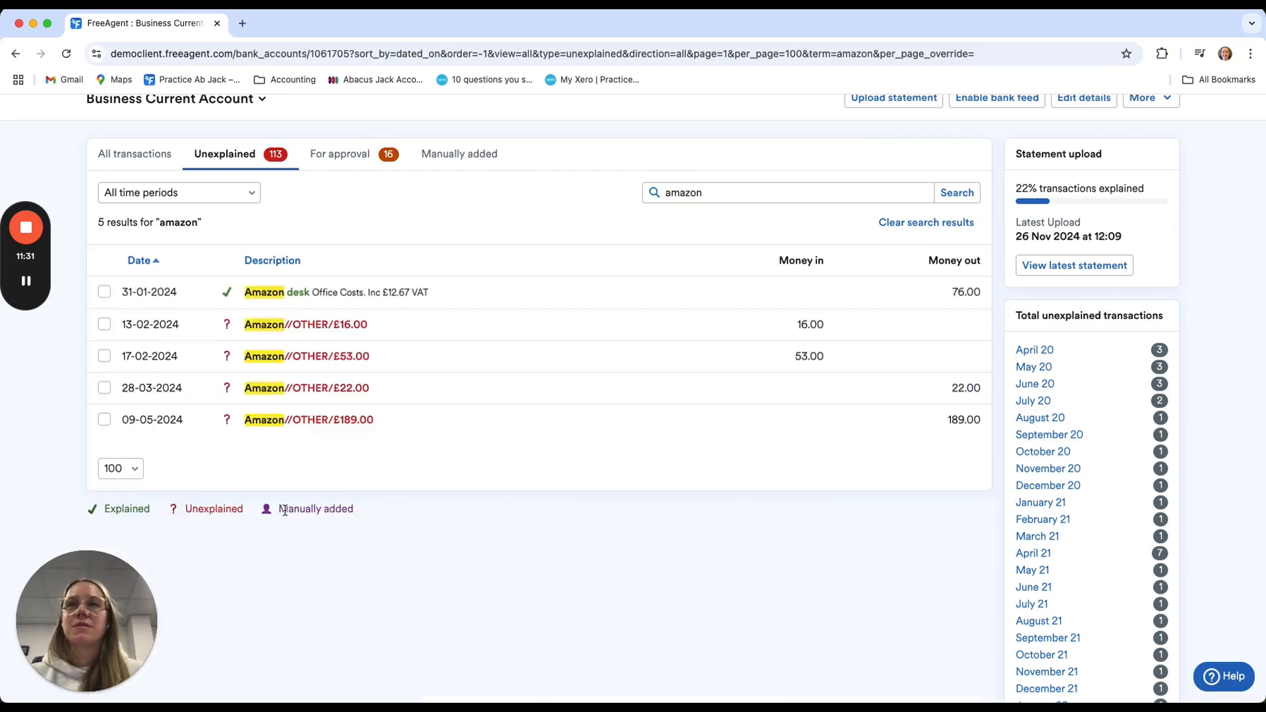
# Clear the Amazon search and search the unexplained transactions for "hiscox"
pyautogui.click(953, 222)
pyautogui.scroll(-15, 440, 371)
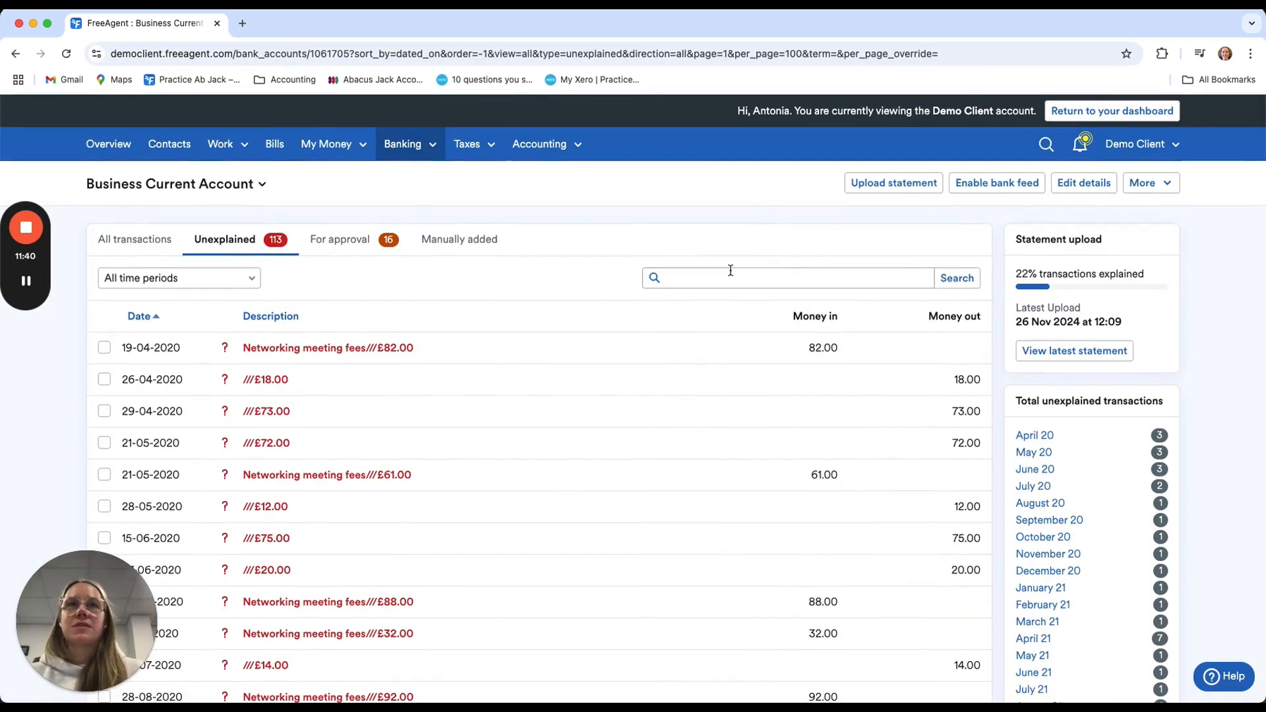
pyautogui.click(731, 270)
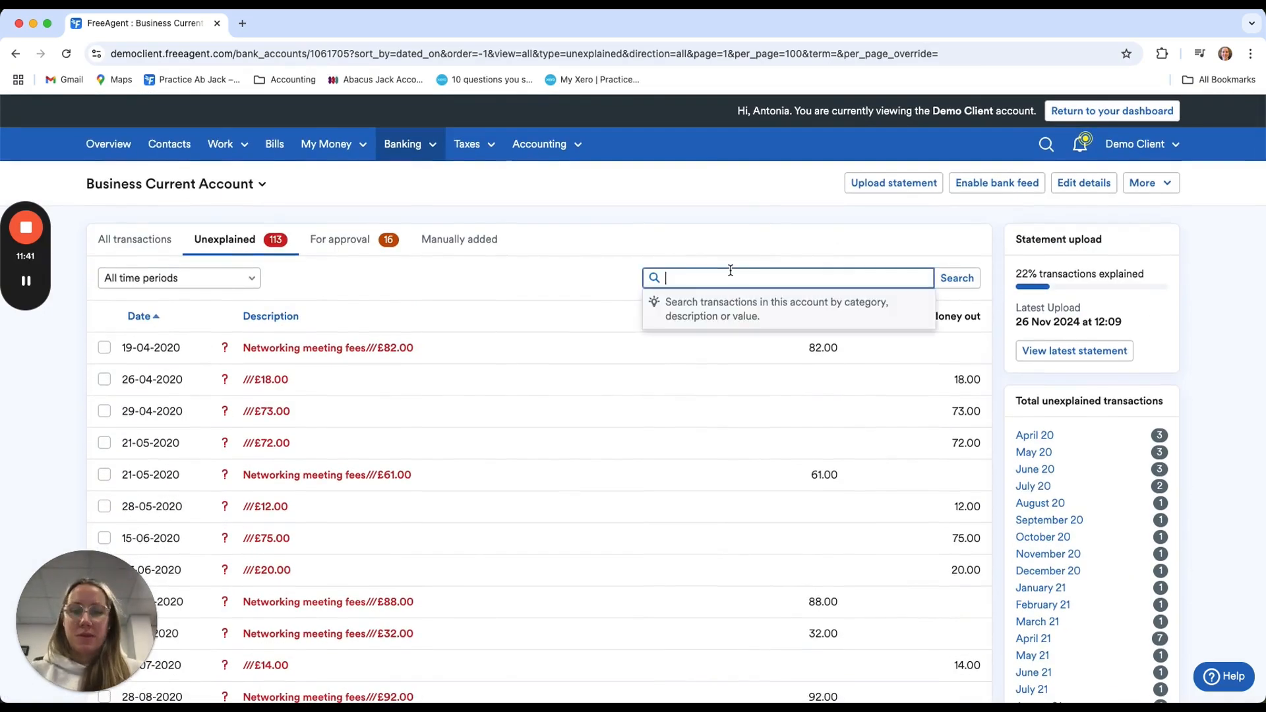
pyautogui.write('his')
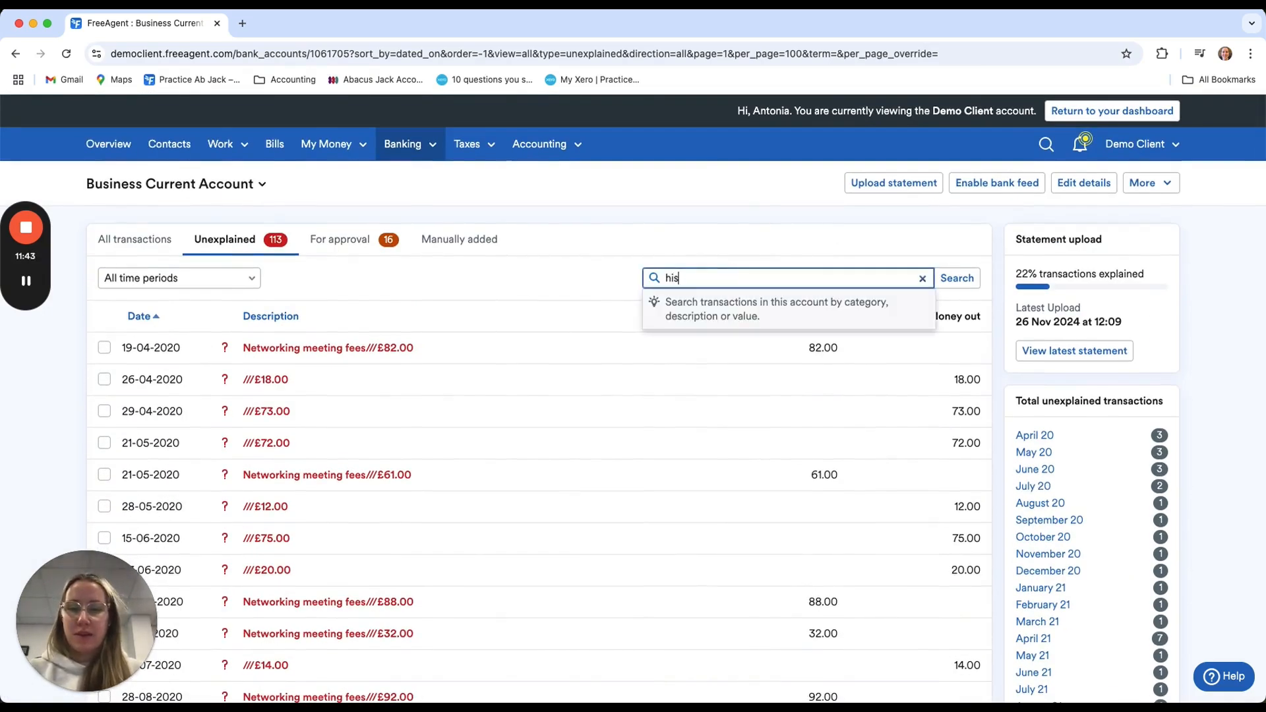
pyautogui.write('cox')
pyautogui.press('Return')
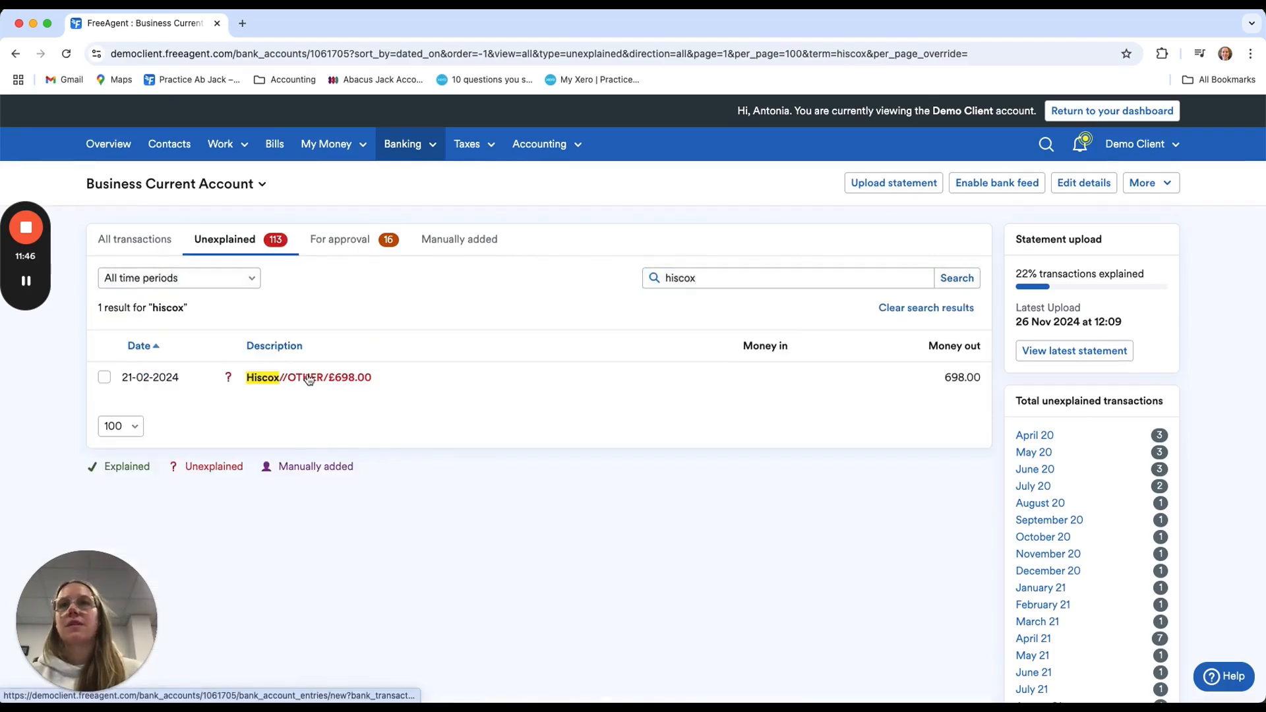
# Explain the 21-02-2024 Hiscox payment under the Insurance category, keeping Payment as the type and Auto VAT
pyautogui.click(309, 377)
pyautogui.click(353, 468)
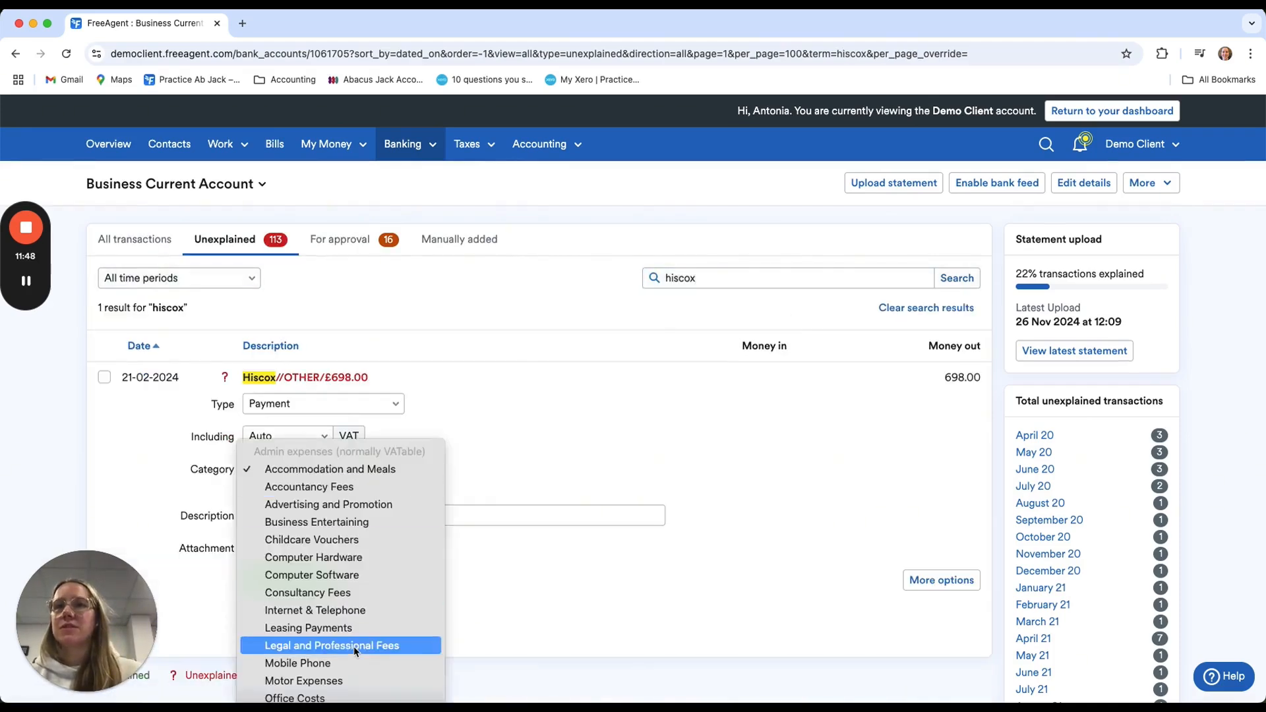
pyautogui.scroll(-5, 353, 646)
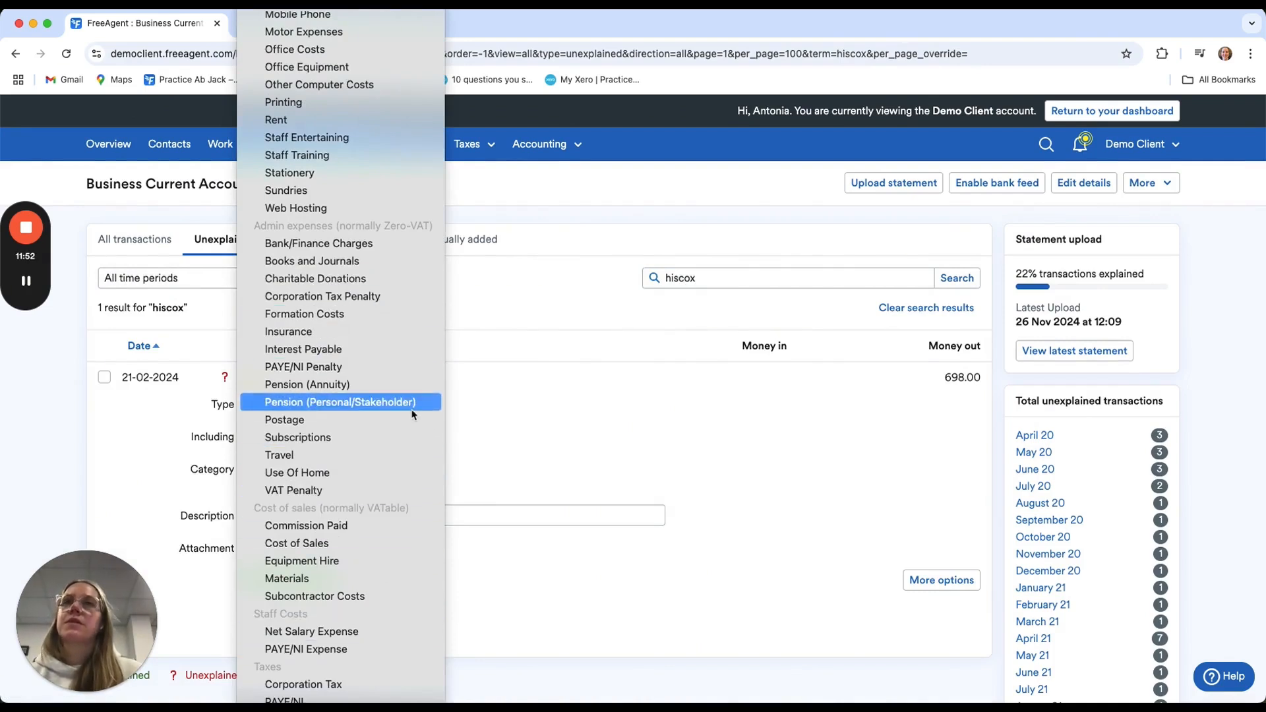
pyautogui.scroll(3, 404, 227)
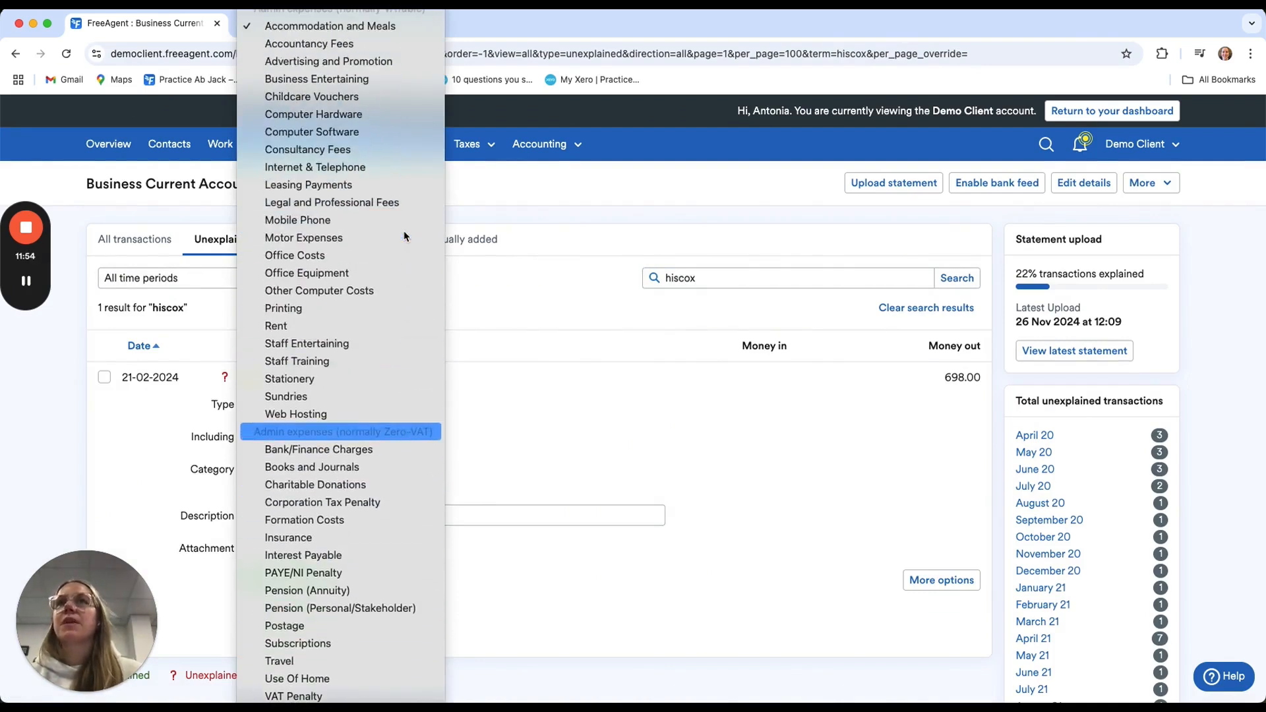
pyautogui.scroll(-1, 374, 446)
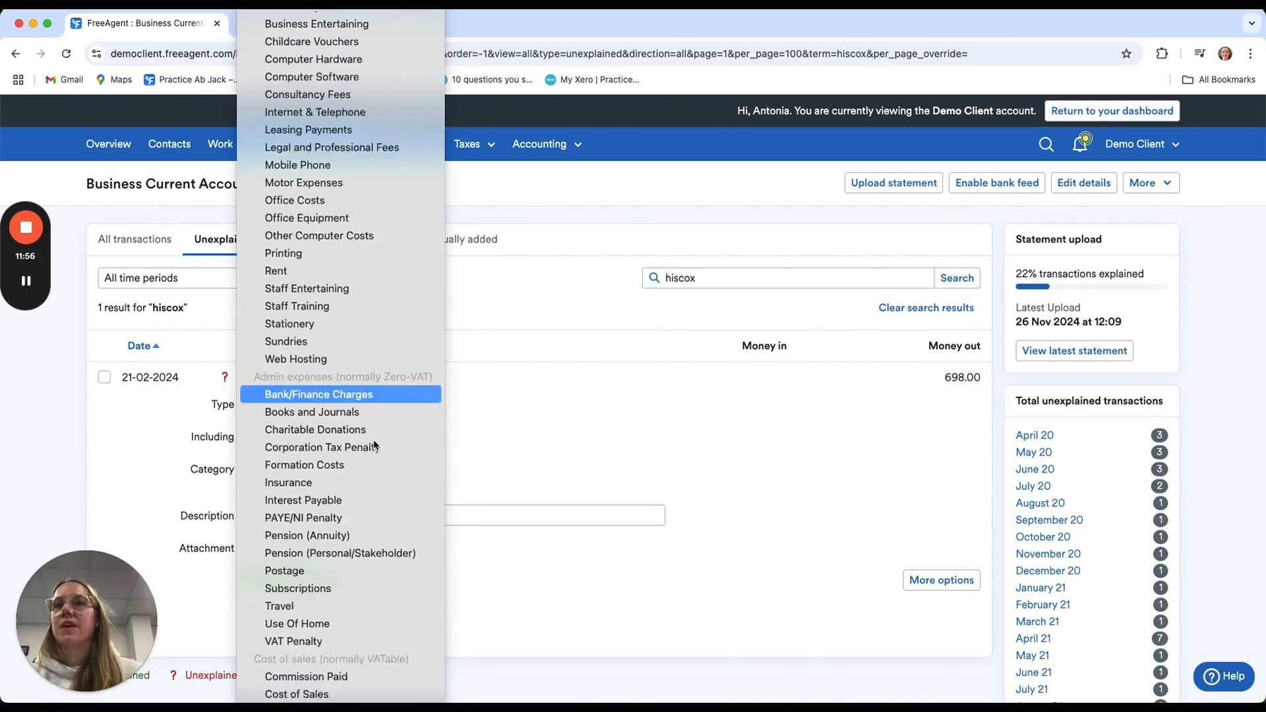
pyautogui.scroll(-3, 374, 446)
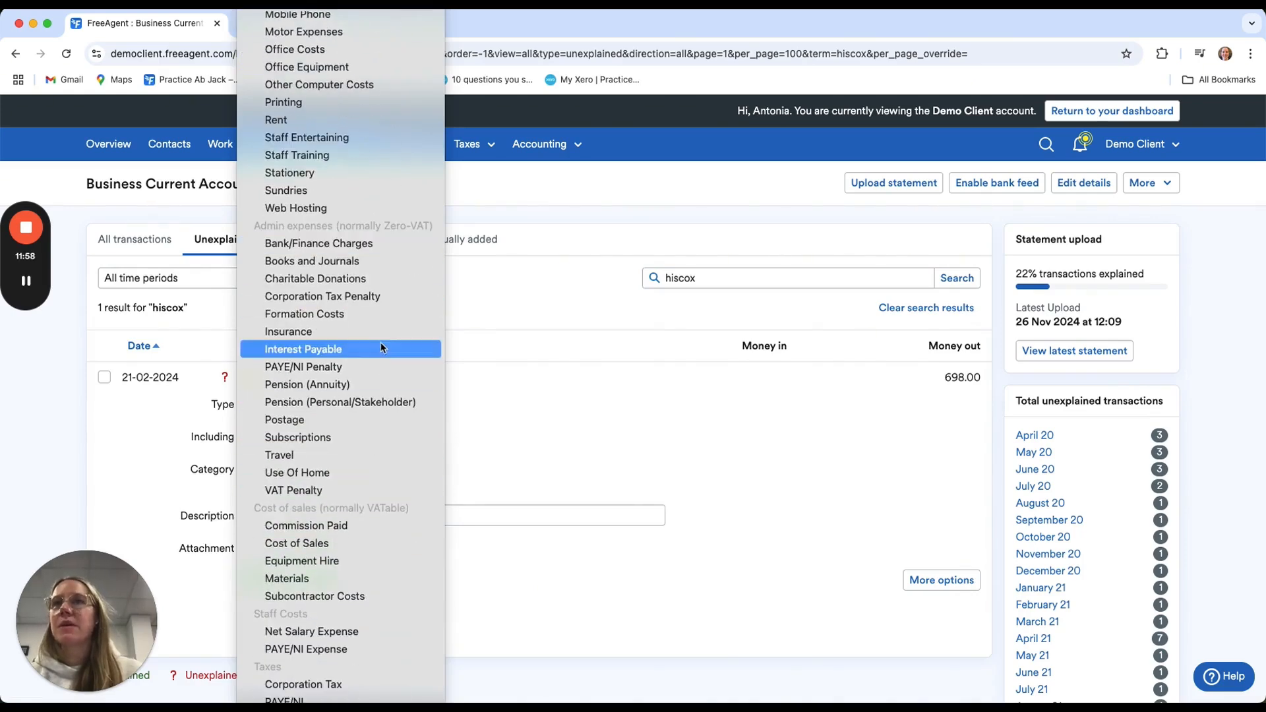
pyautogui.click(377, 332)
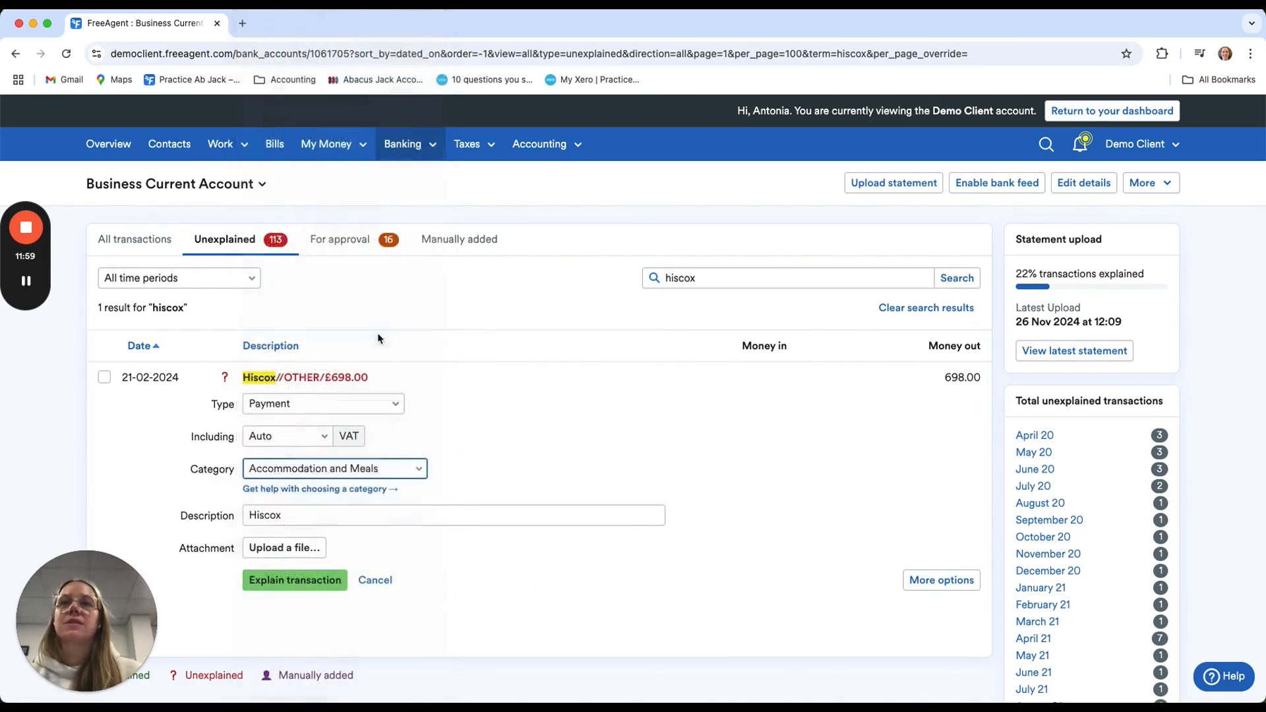
pyautogui.click(319, 584)
# Show the transactions awaiting approval and clear the Hiscox search so that all of them are listed
pyautogui.click(364, 248)
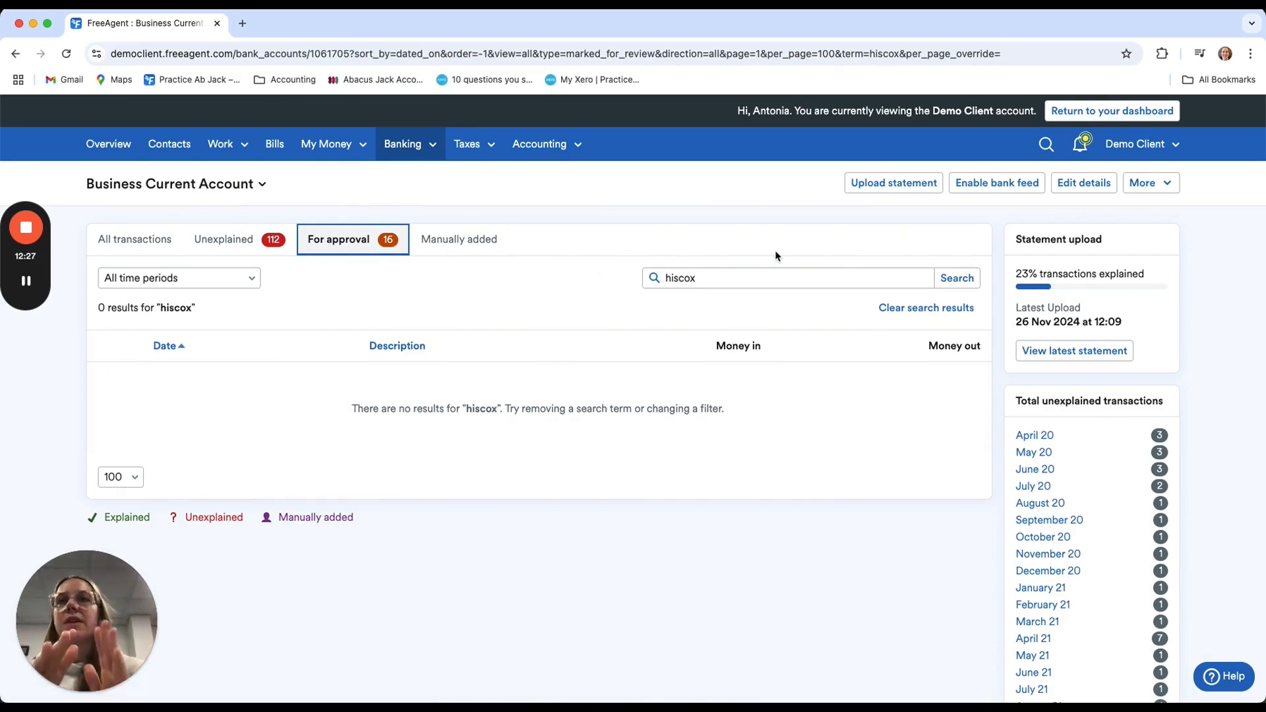
pyautogui.click(714, 276)
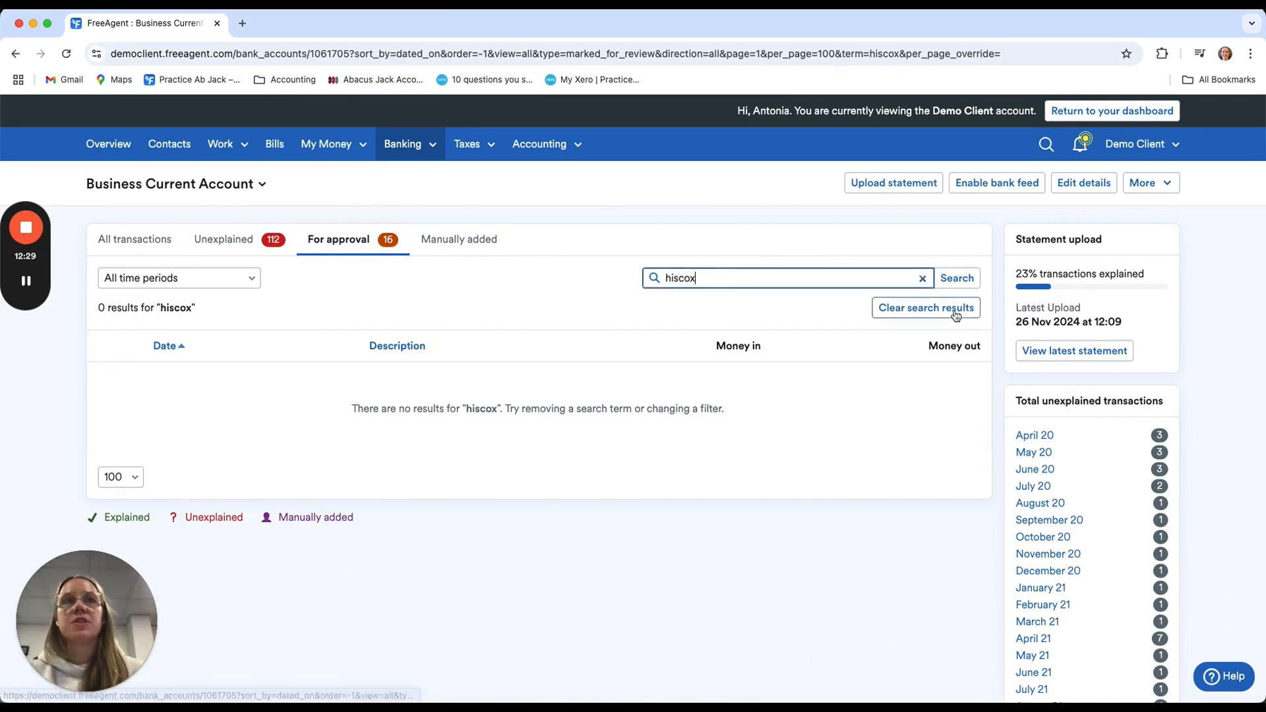
pyautogui.click(955, 315)
# Review the automatically explained transactions awaiting approval, select all of them and approve their explanations
pyautogui.scroll(-1, 585, 452)
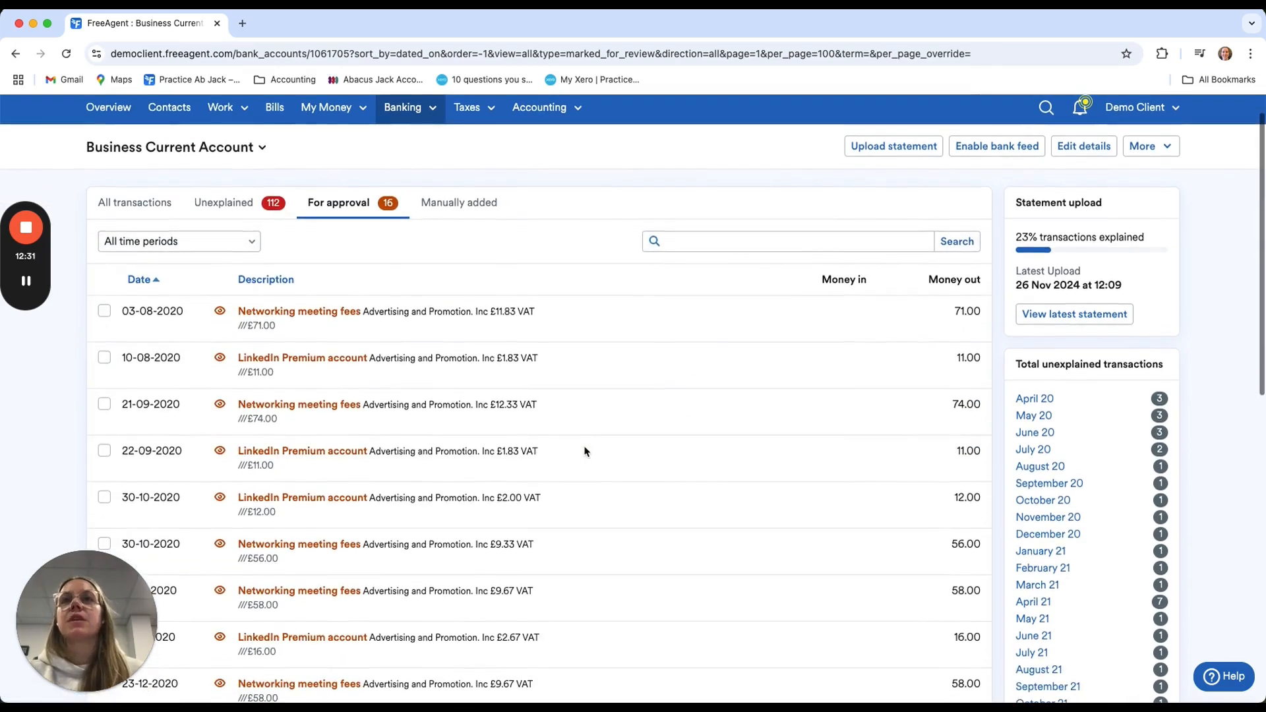
pyautogui.scroll(-10, 371, 539)
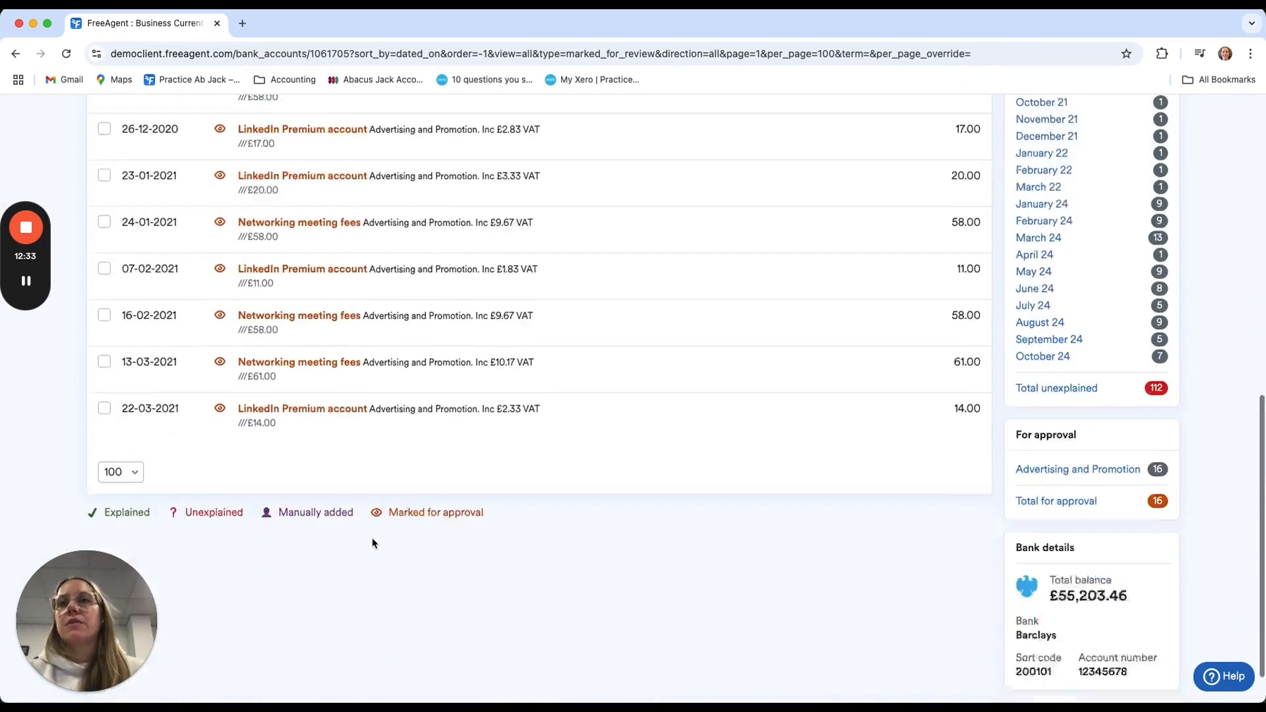
pyautogui.scroll(6, 373, 542)
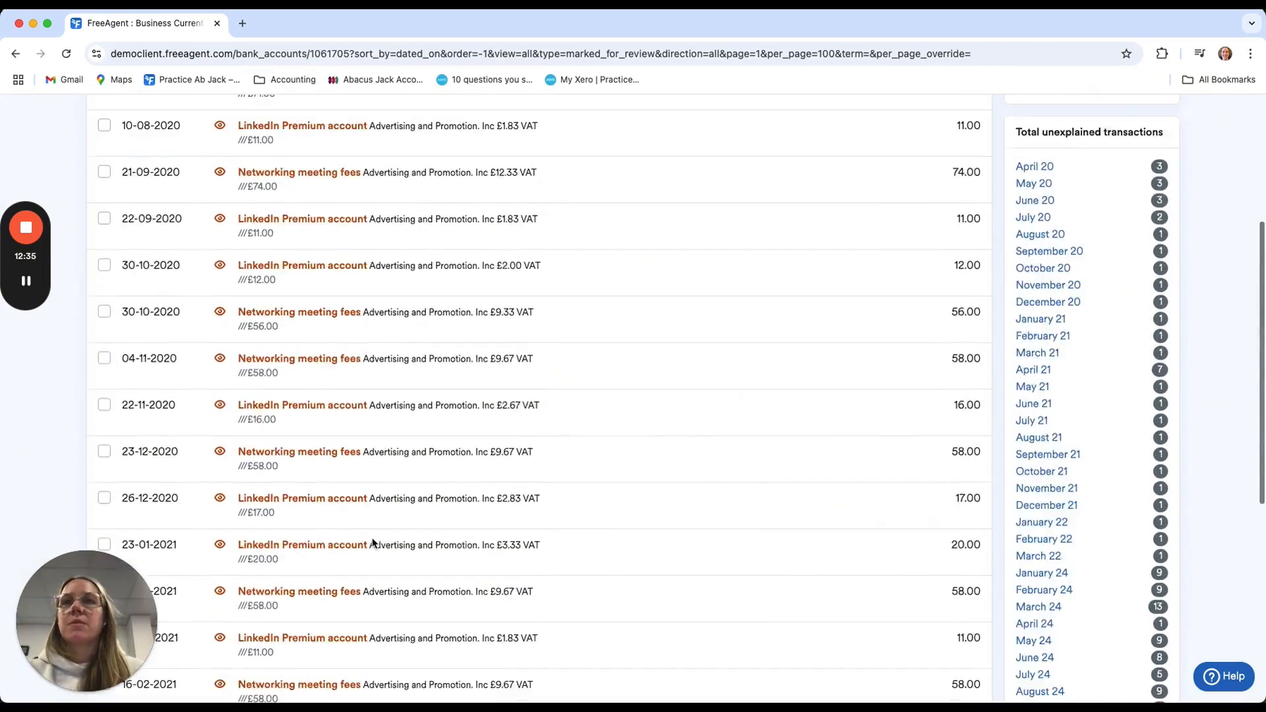
pyautogui.scroll(3, 371, 543)
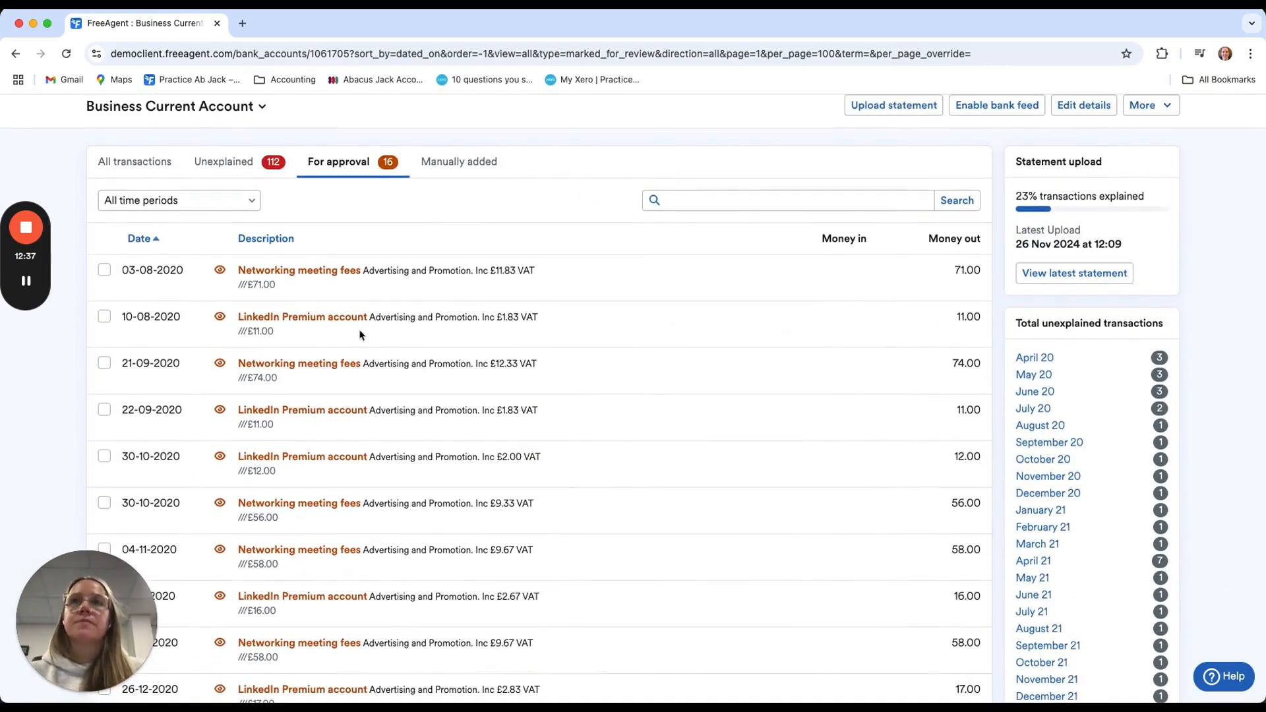
pyautogui.scroll(-1, 525, 587)
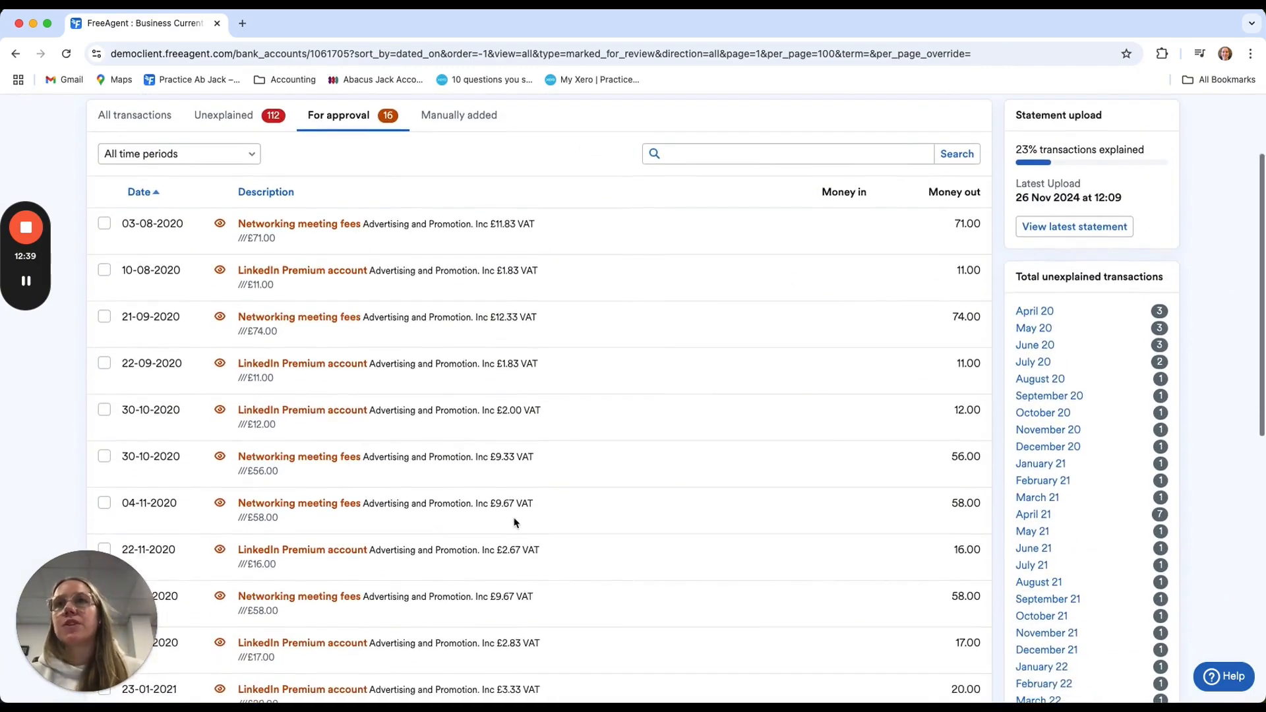
pyautogui.scroll(-5, 516, 523)
pyautogui.scroll(6, 190, 424)
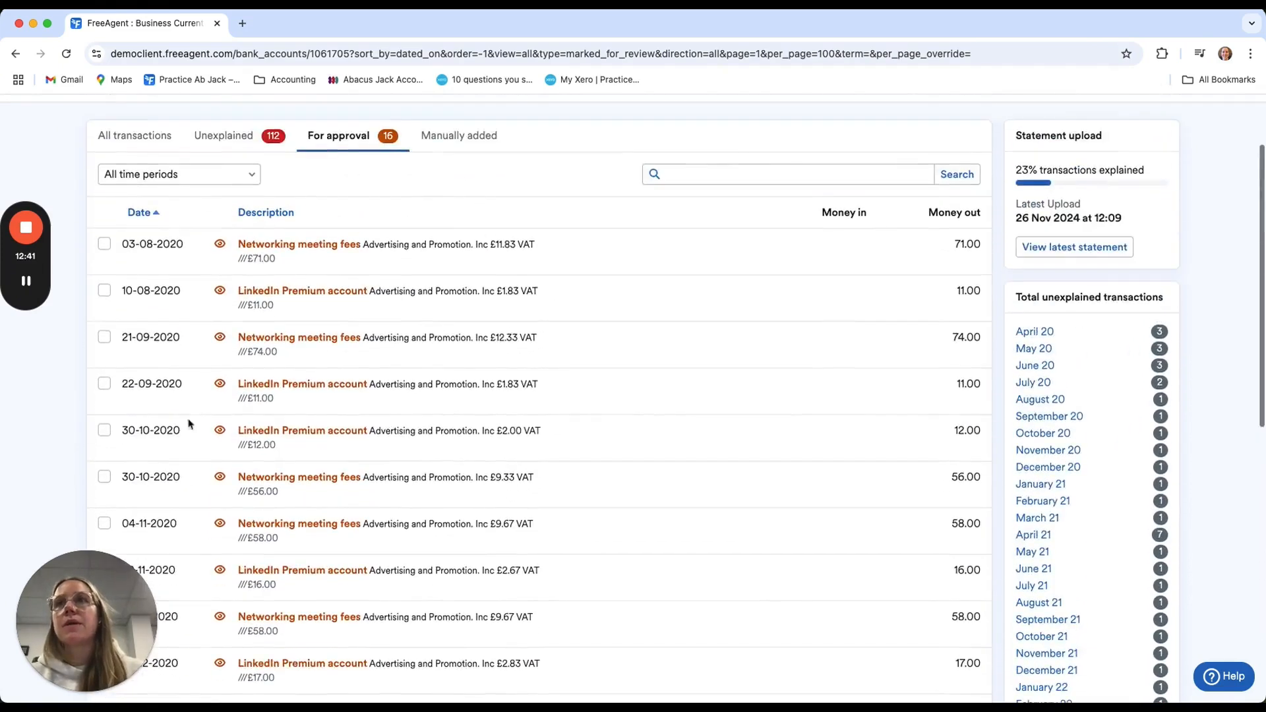
pyautogui.click(104, 212)
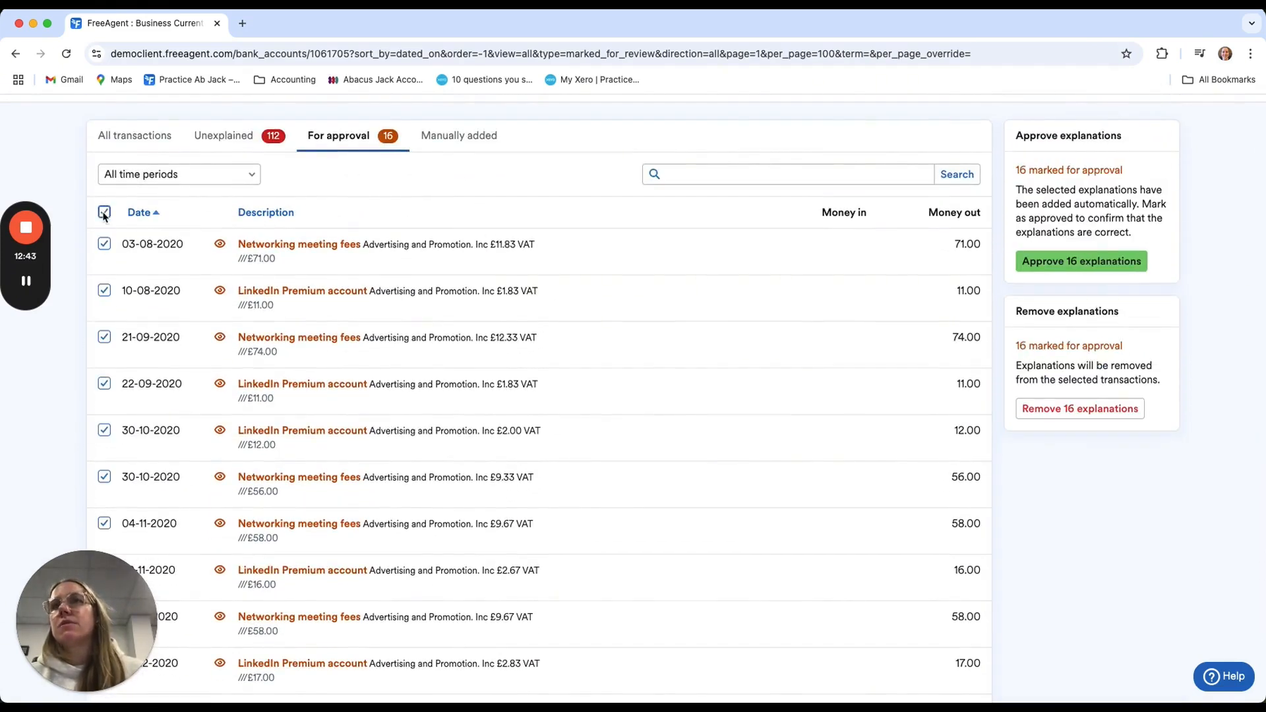
pyautogui.click(1109, 264)
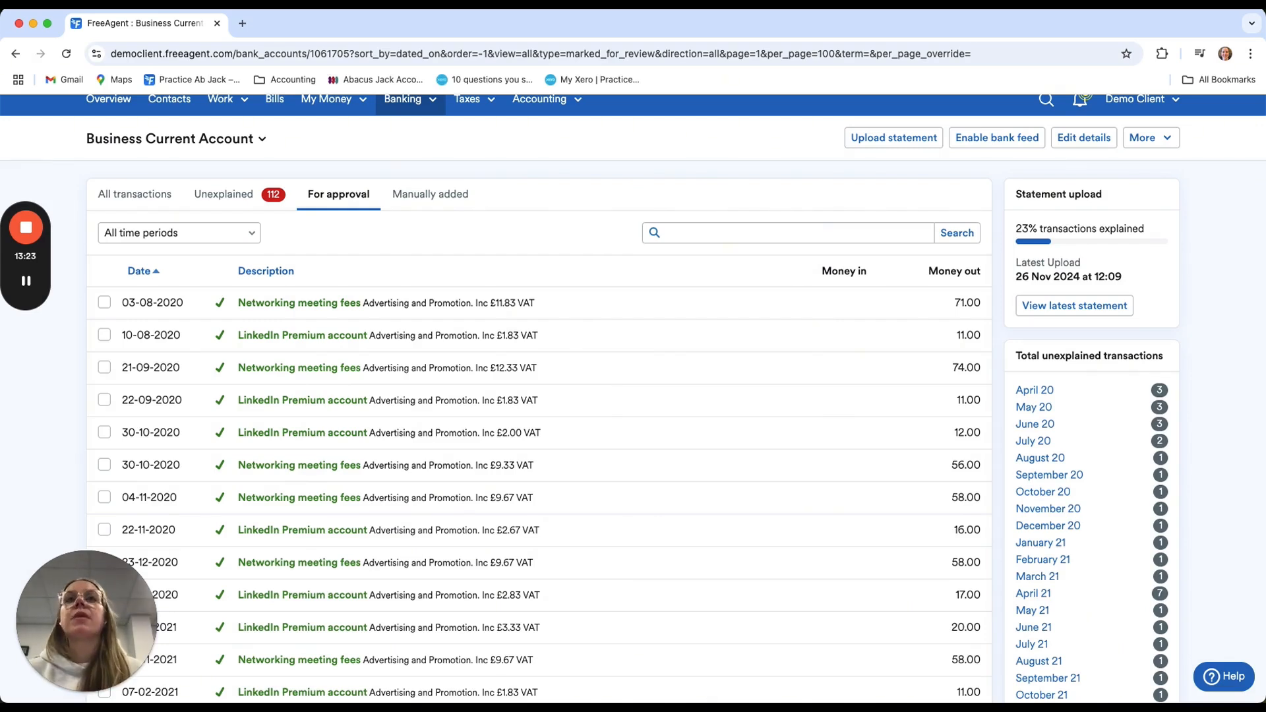
pyautogui.scroll(2, 897, 356)
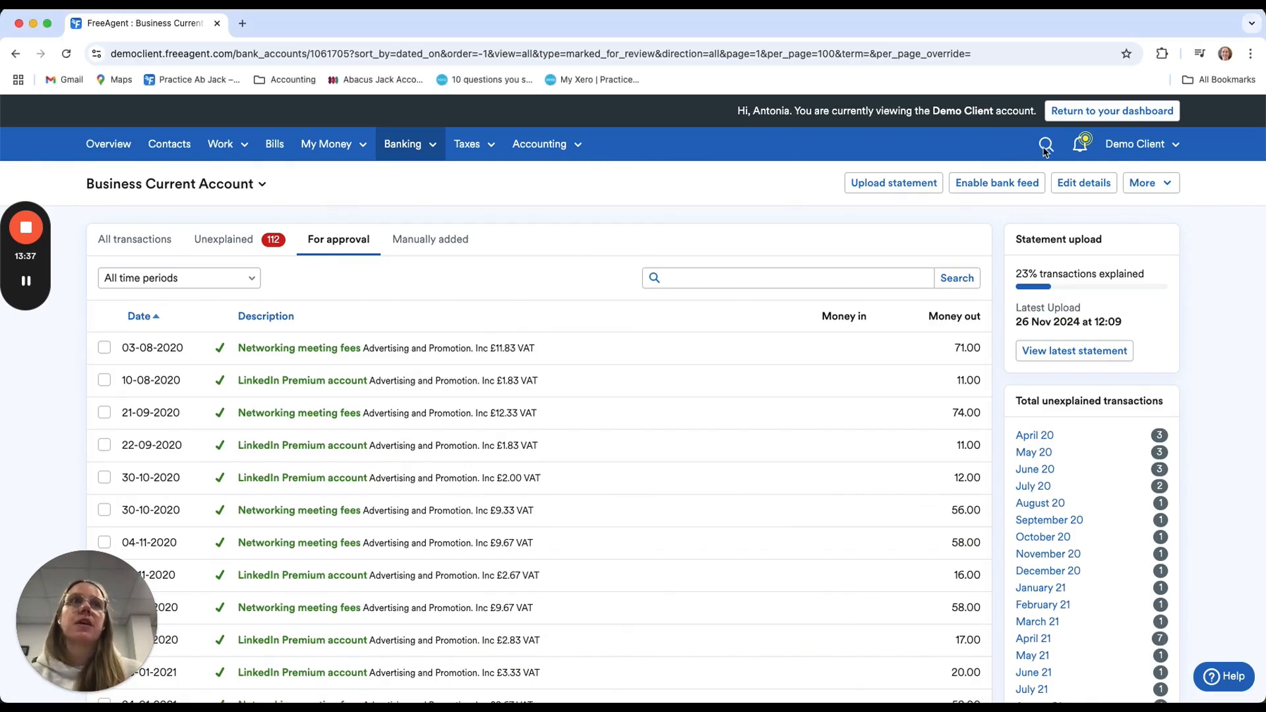
pyautogui.click(1045, 147)
pyautogui.click(1079, 145)
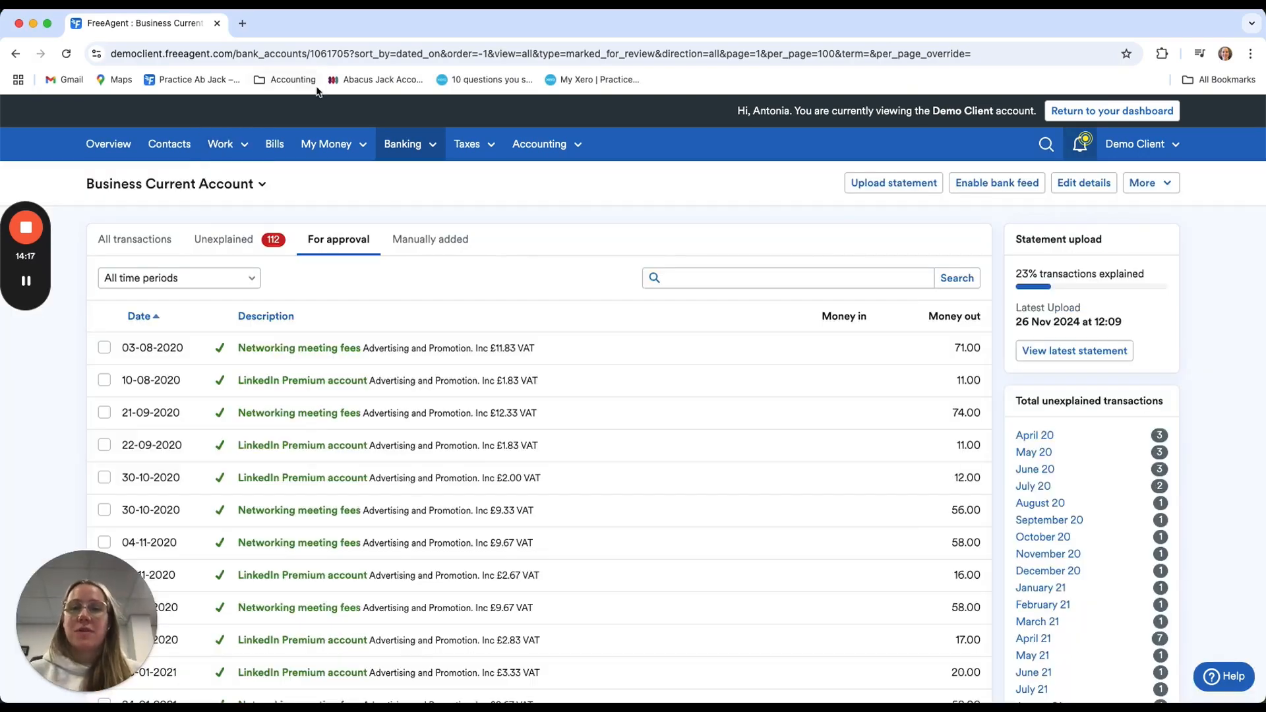
# Start a new invoice from the invoices list and check which existing contacts it can be addressed to
pyautogui.click(229, 144)
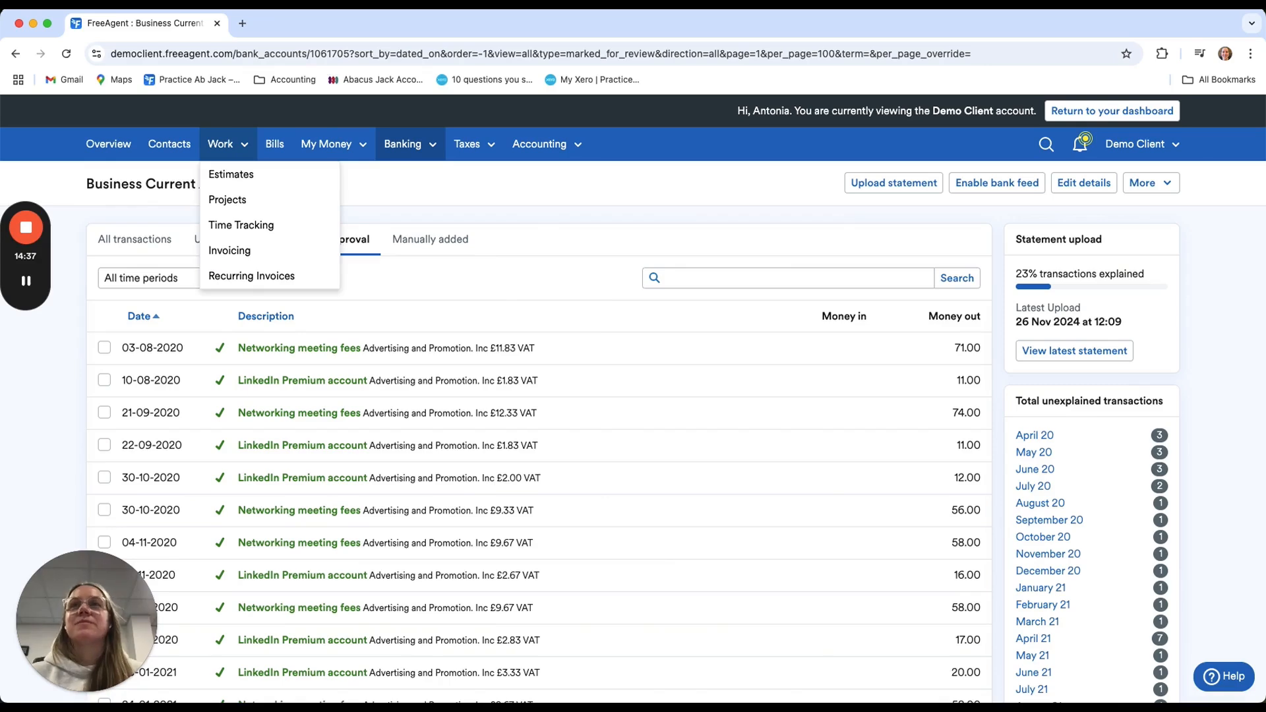
pyautogui.click(231, 250)
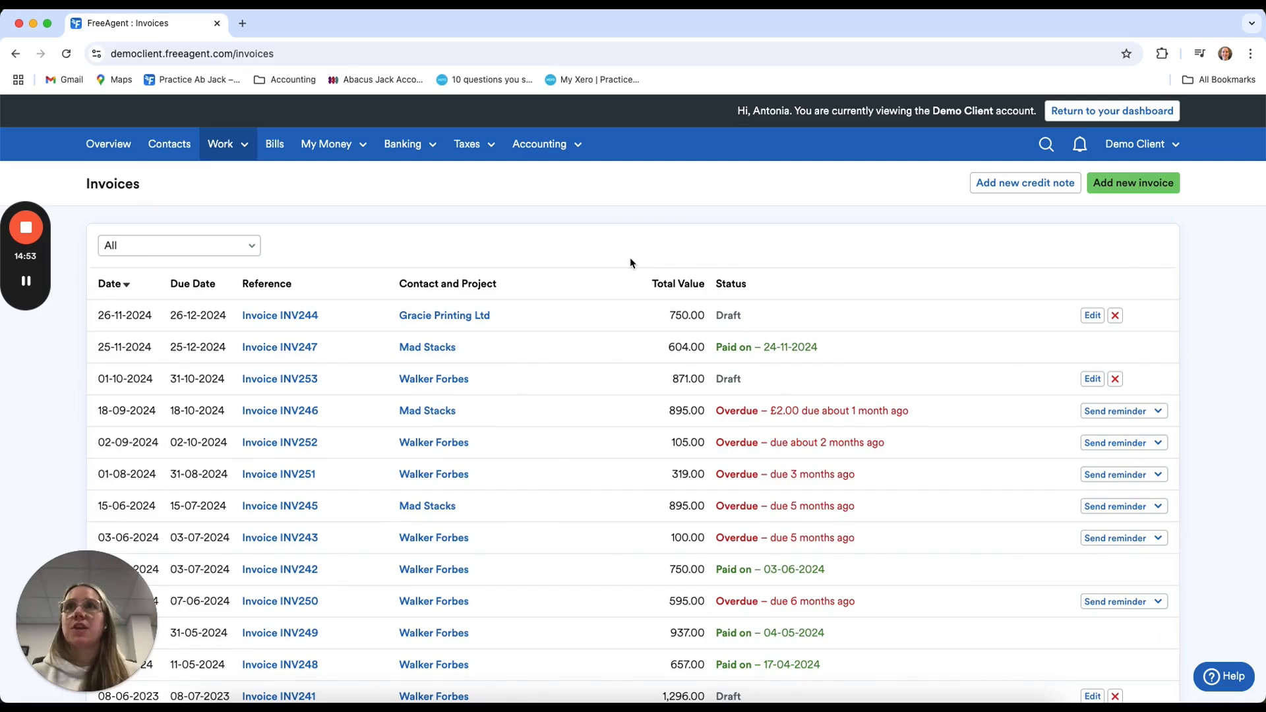
pyautogui.click(1156, 191)
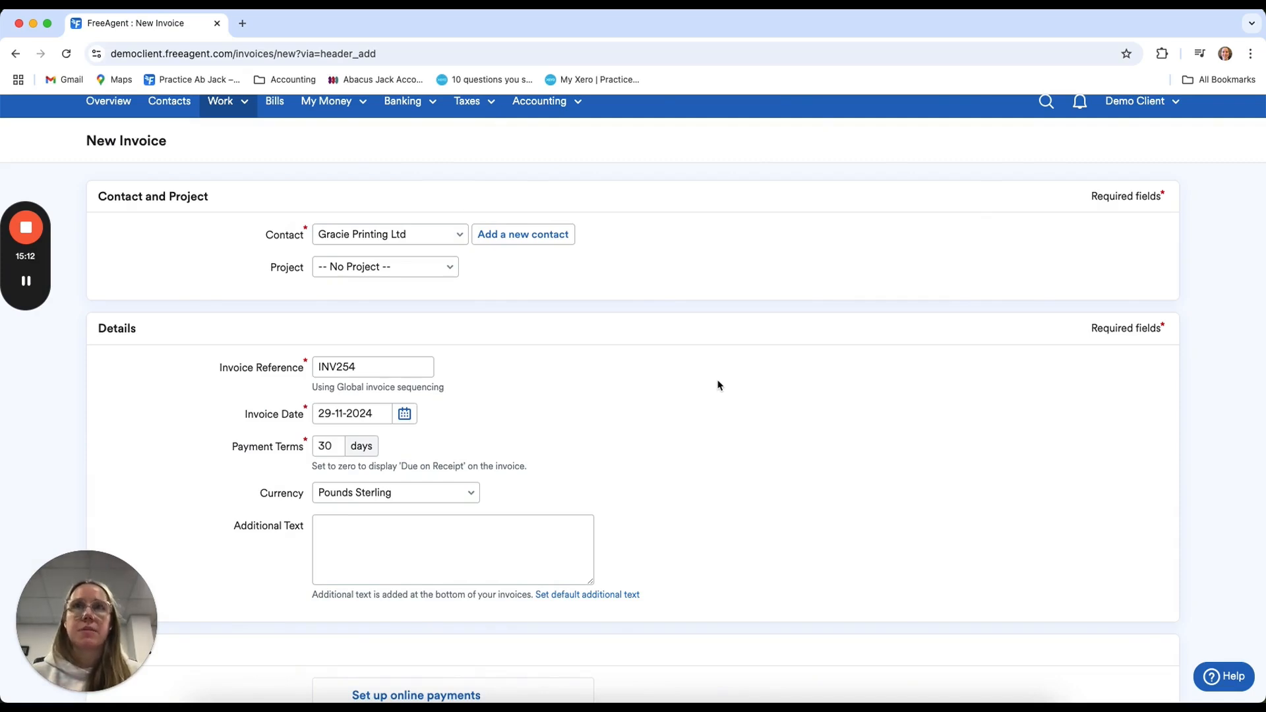
pyautogui.click(399, 237)
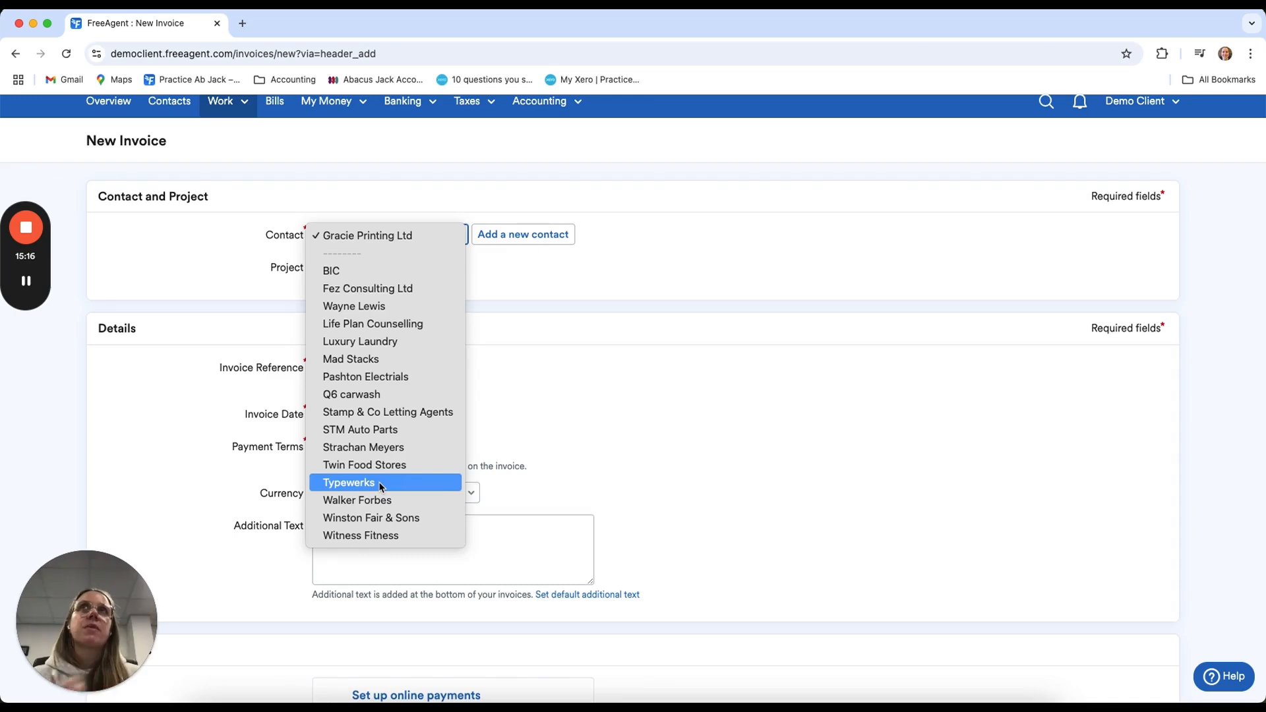
pyautogui.click(575, 375)
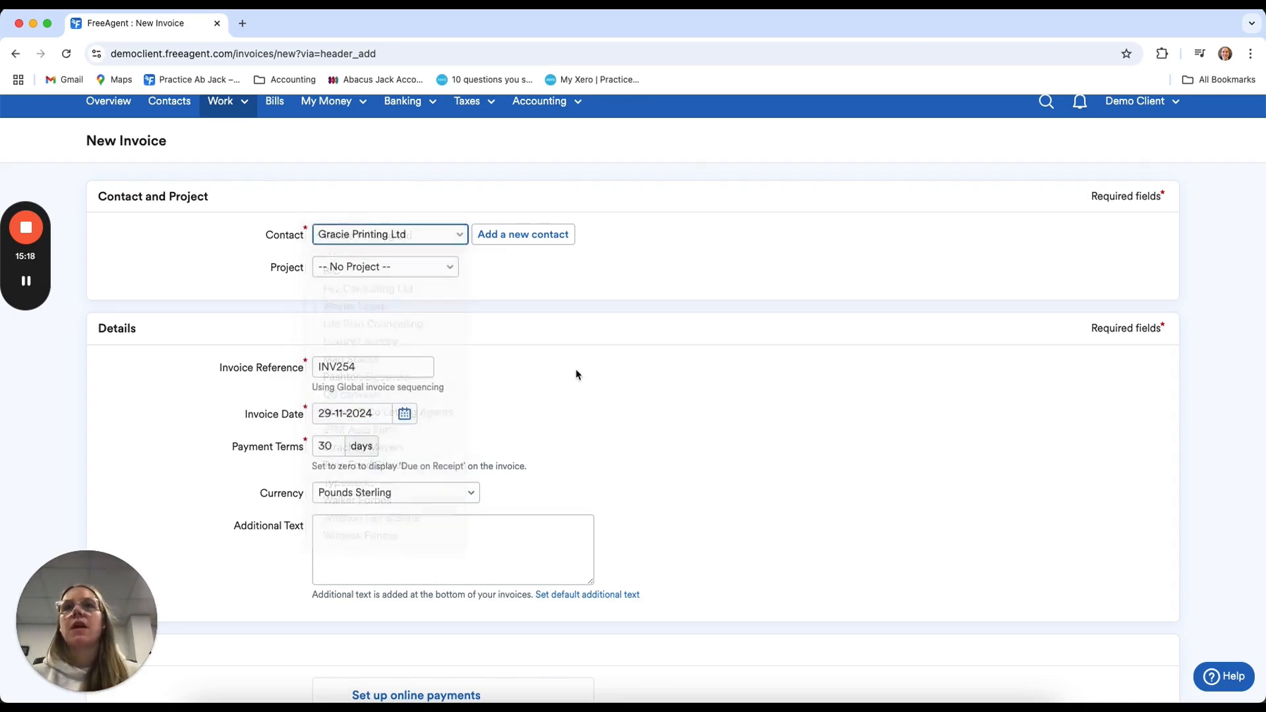
# Add a new contact from the invoice form with the organisation name Mad Hatters
pyautogui.click(523, 235)
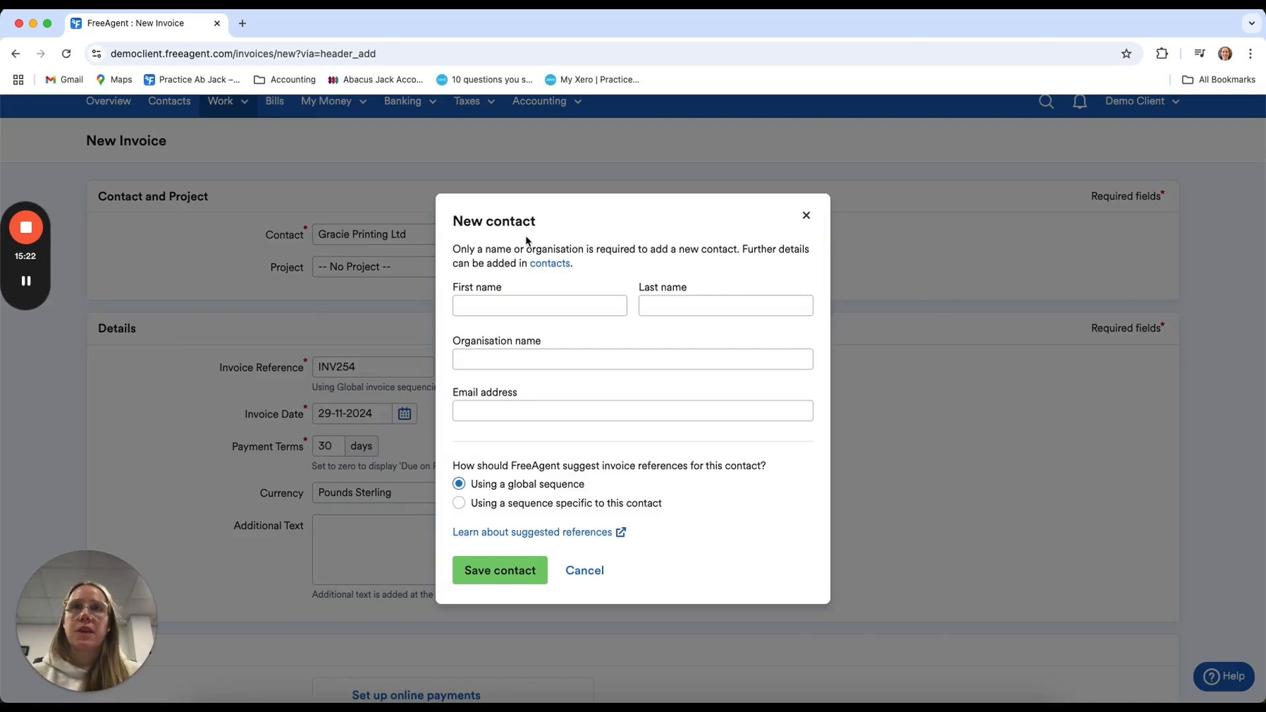
pyautogui.click(547, 359)
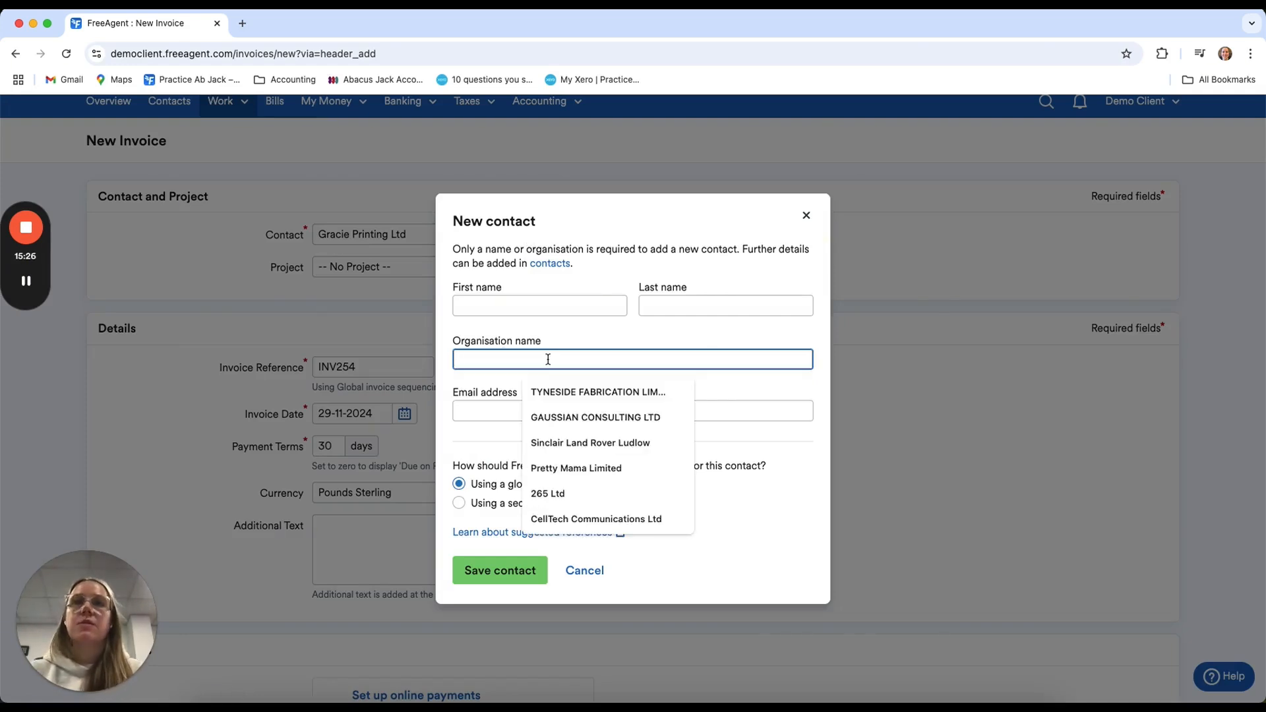
pyautogui.click(810, 393)
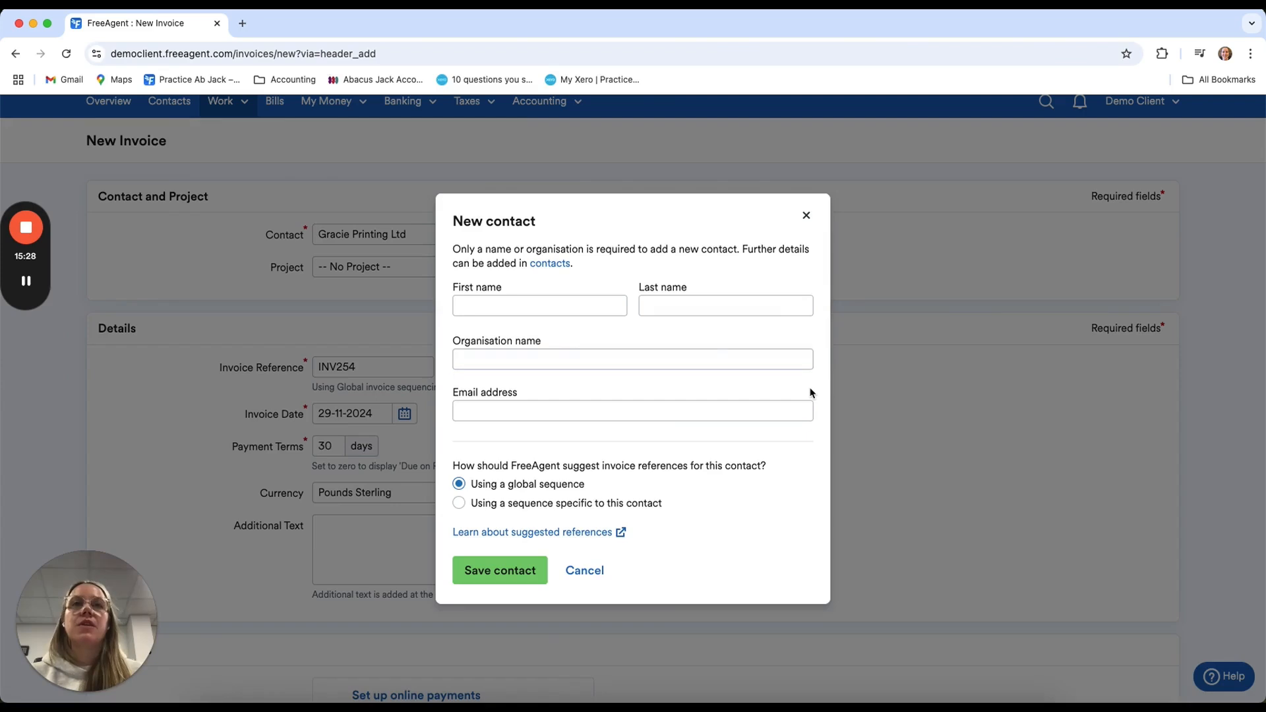
pyautogui.click(688, 359)
pyautogui.write('Mad Haa')
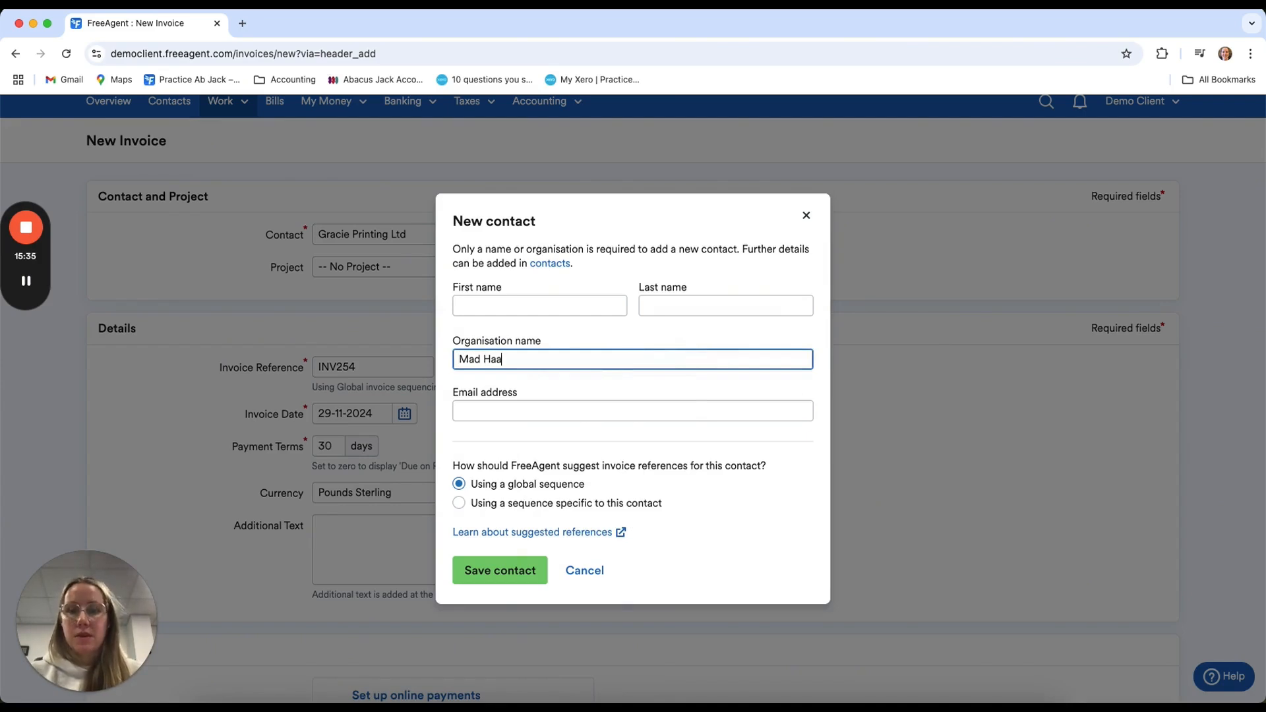
pyautogui.press('BackSpace')
pyautogui.write('tters')
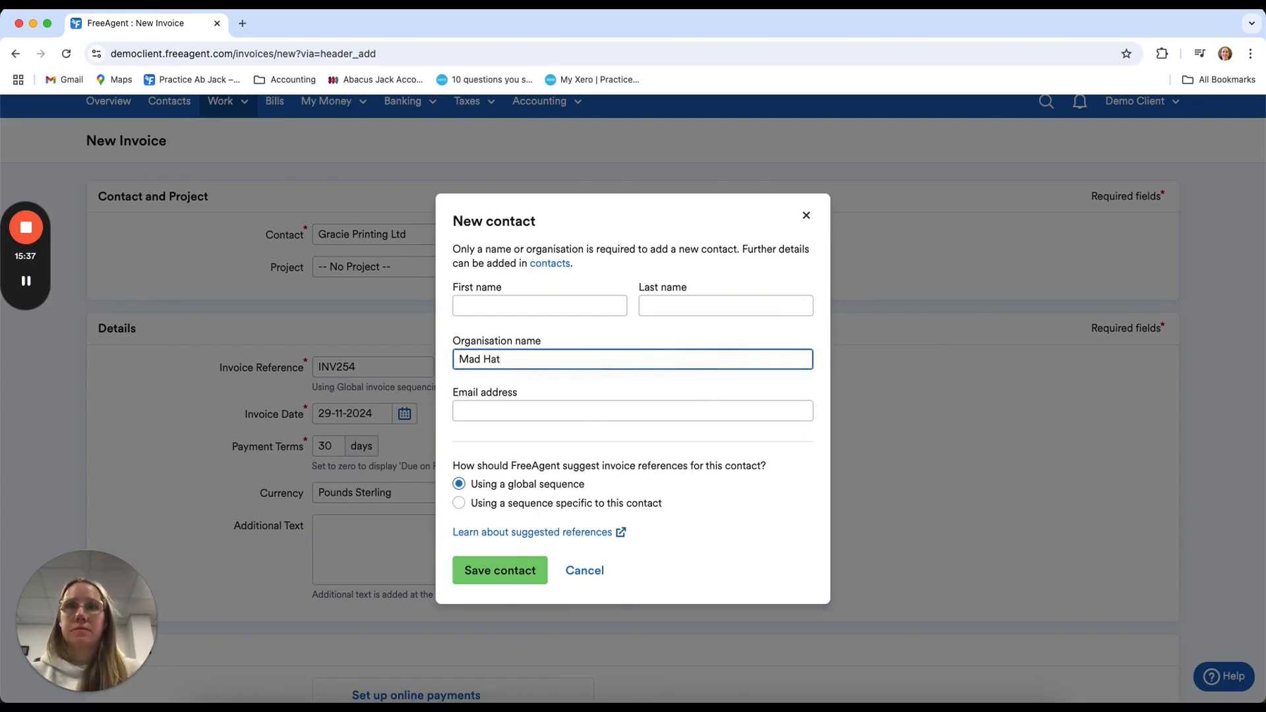
# Enter the new contact's e-mail address, consider the invoice reference sequence options and save the contact
pyautogui.click(615, 413)
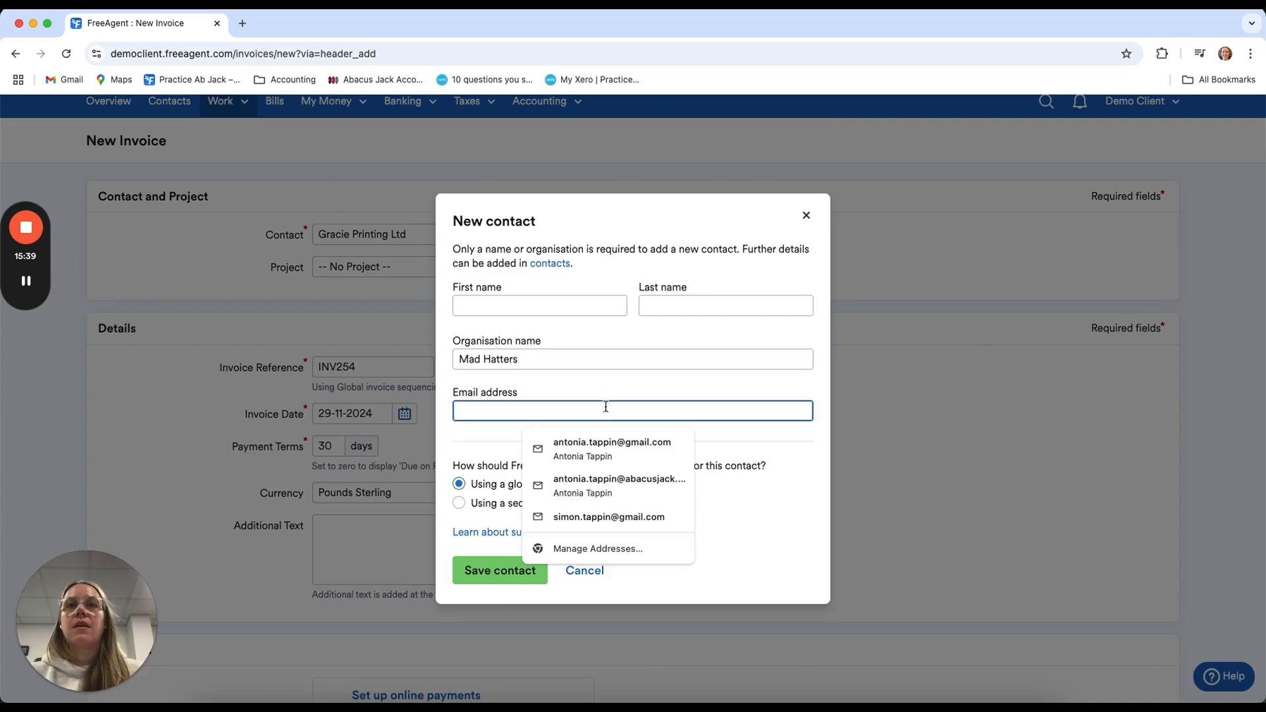
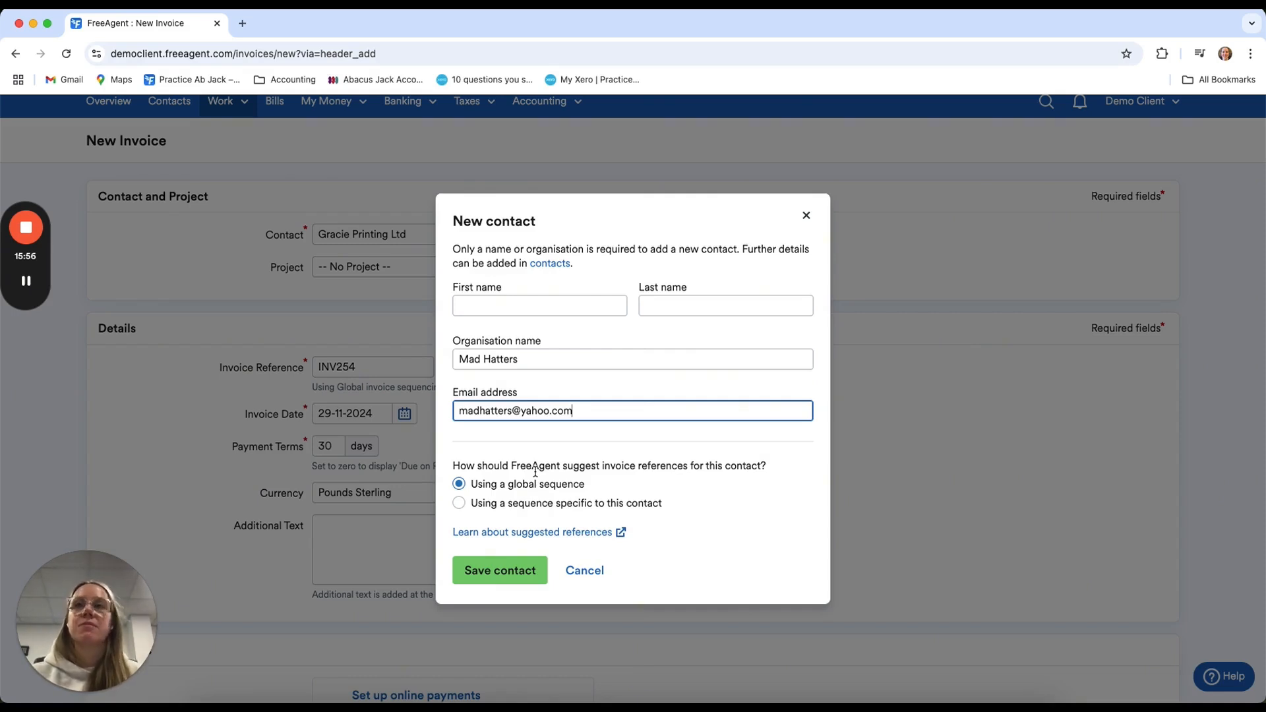
pyautogui.click(532, 505)
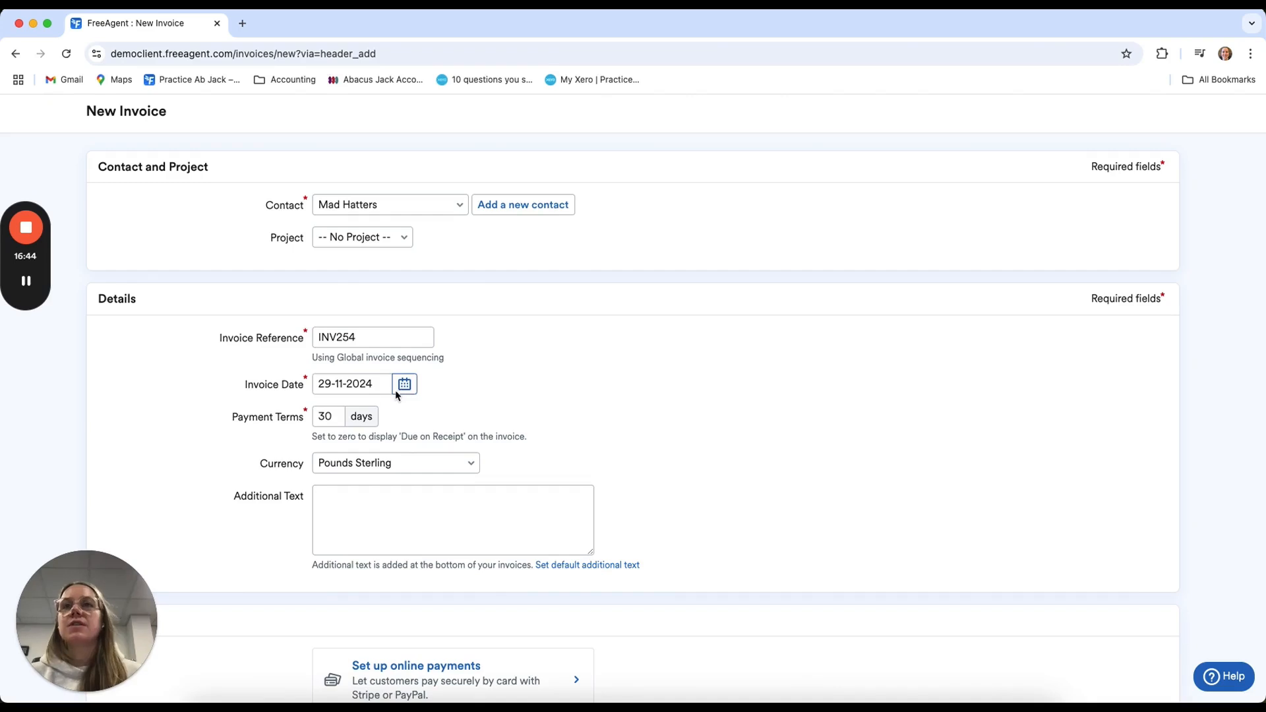
# Review the invoice's payment terms, additional text, payment, email and PO reference options, and create the invoice for Mad Hatters
pyautogui.scroll(-1, 418, 415)
pyautogui.doubleClick(337, 406)
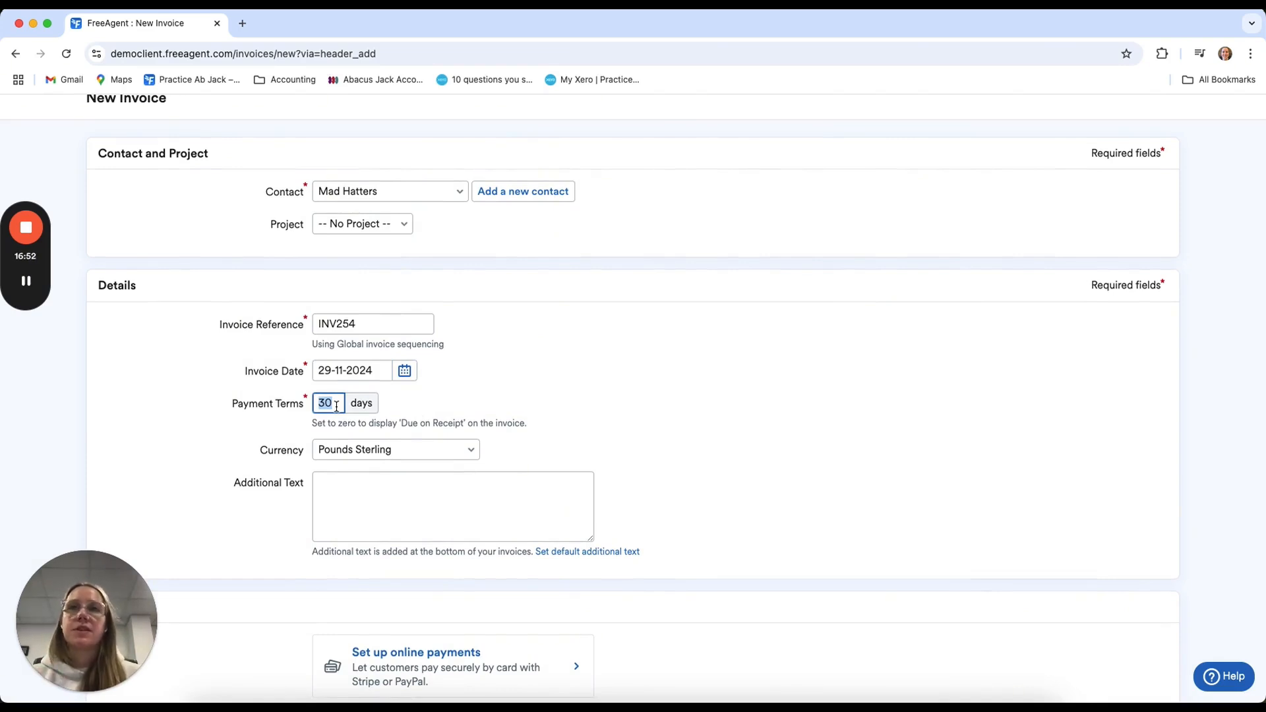
pyautogui.scroll(-3, 506, 358)
pyautogui.click(506, 362)
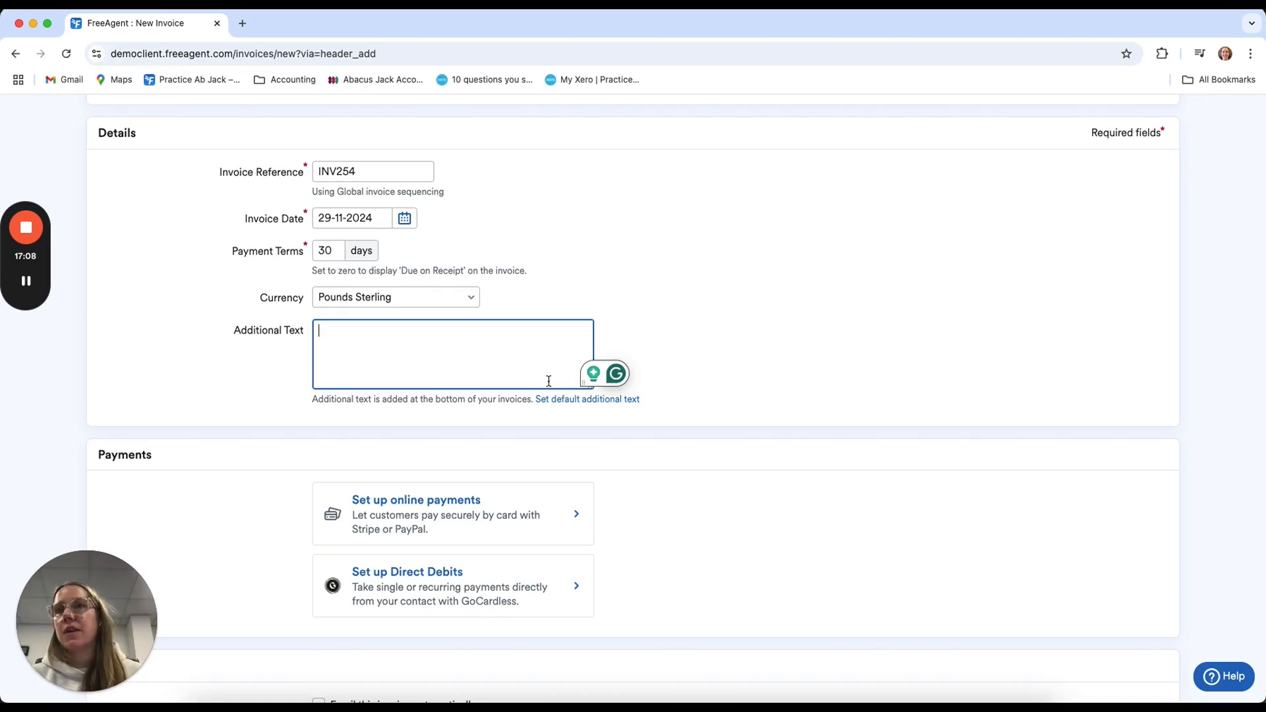
pyautogui.scroll(-3, 659, 527)
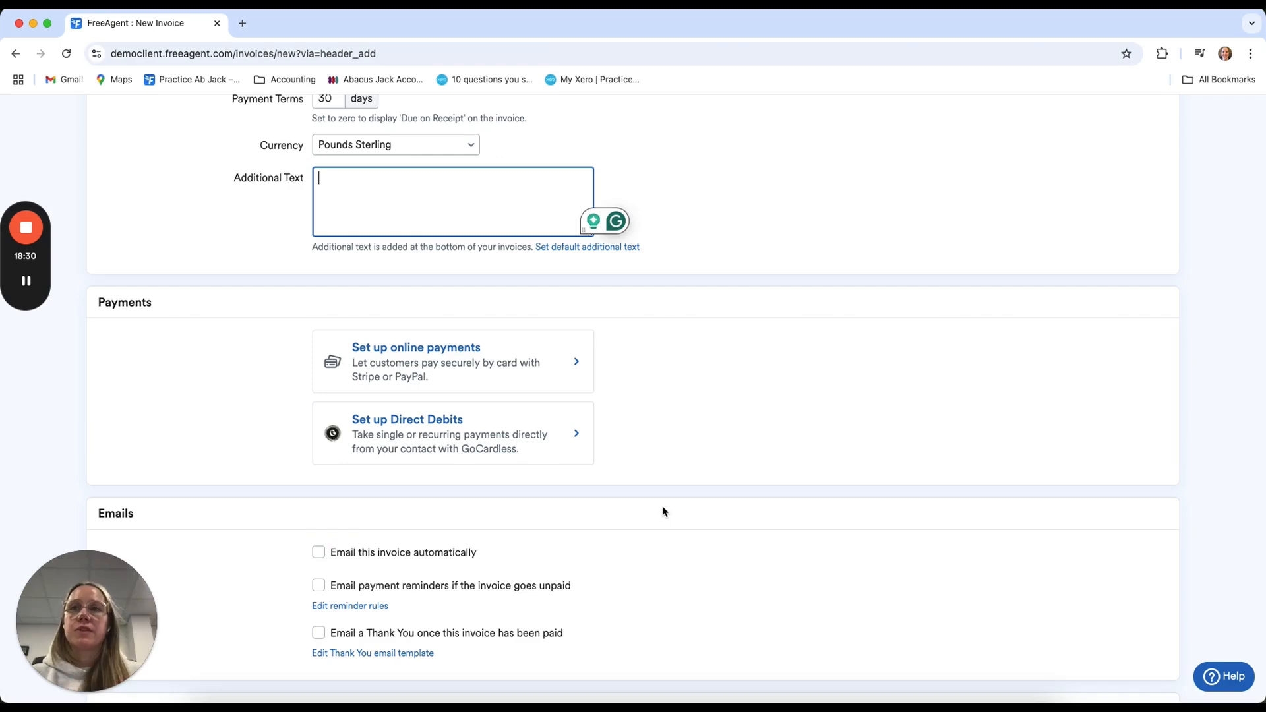
pyautogui.scroll(-4, 663, 512)
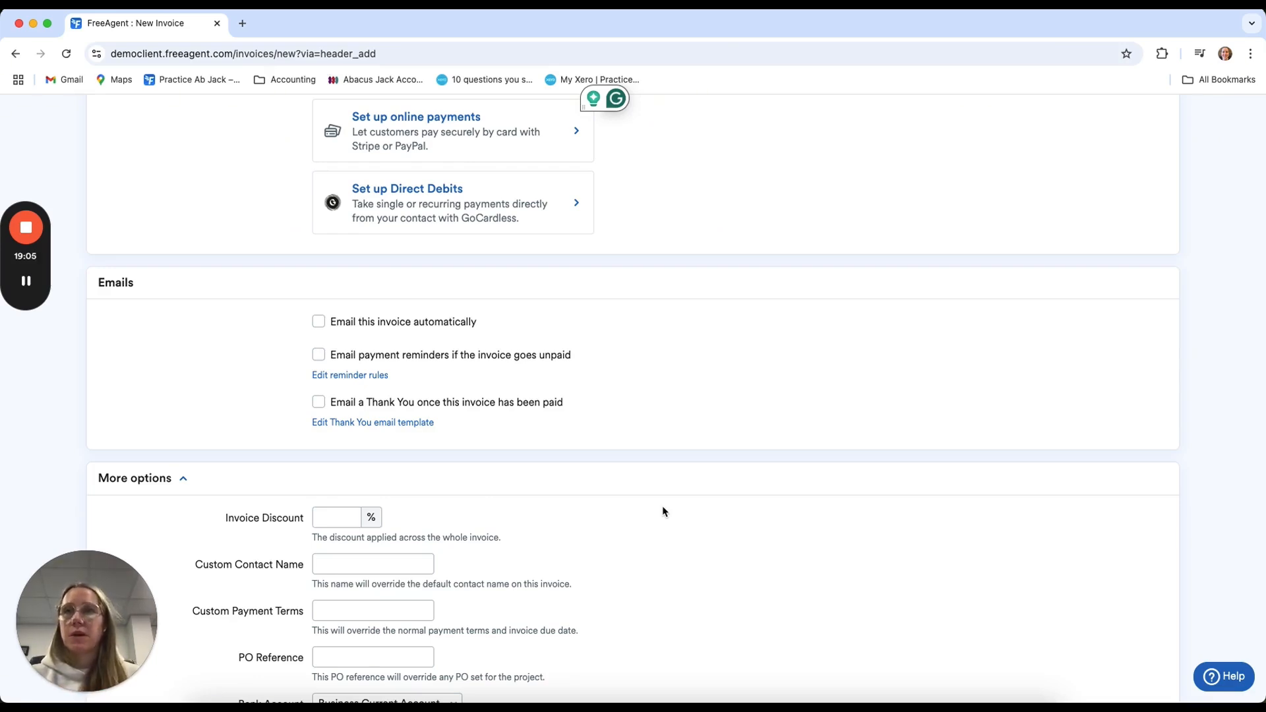
pyautogui.scroll(-5, 663, 512)
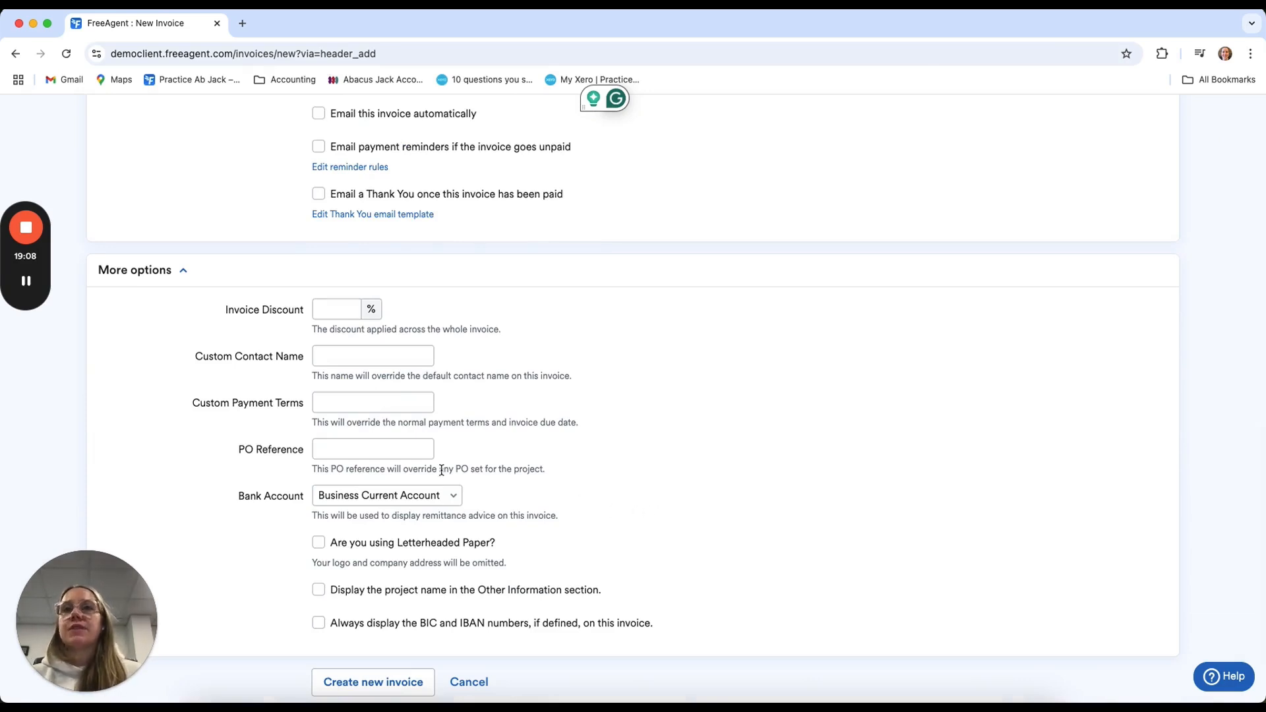
pyautogui.click(415, 448)
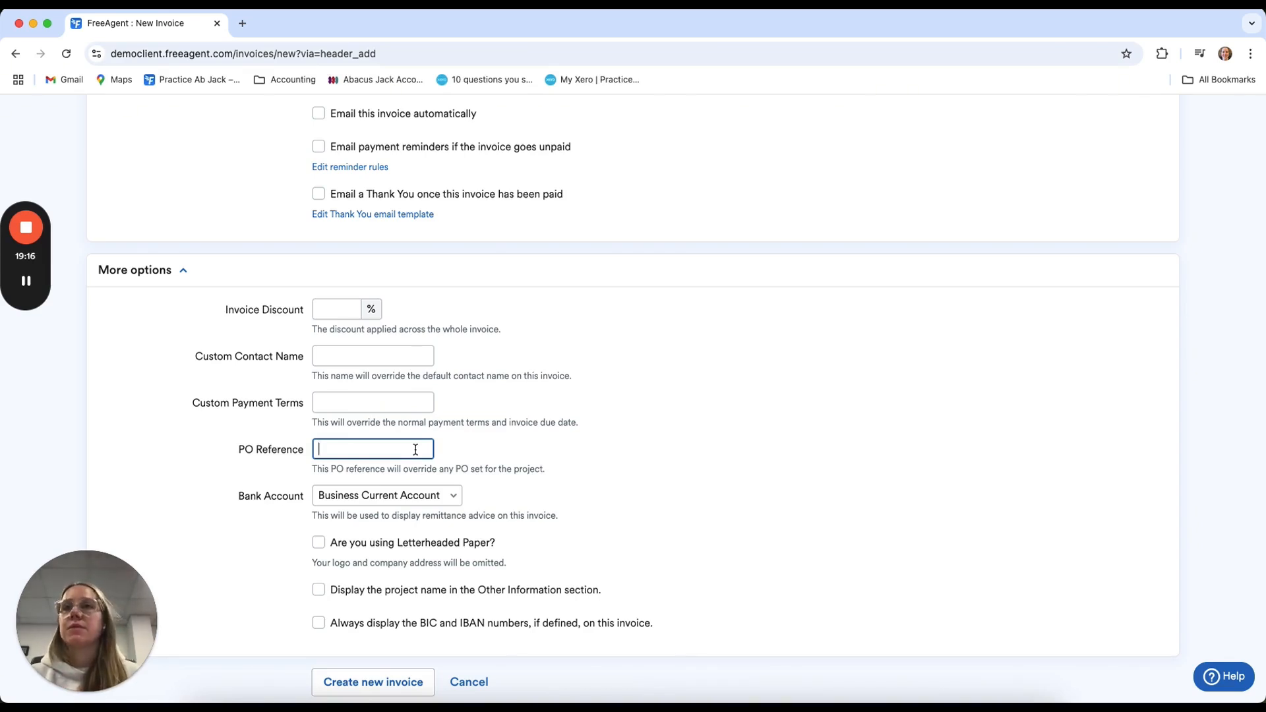
pyautogui.scroll(-2, 382, 600)
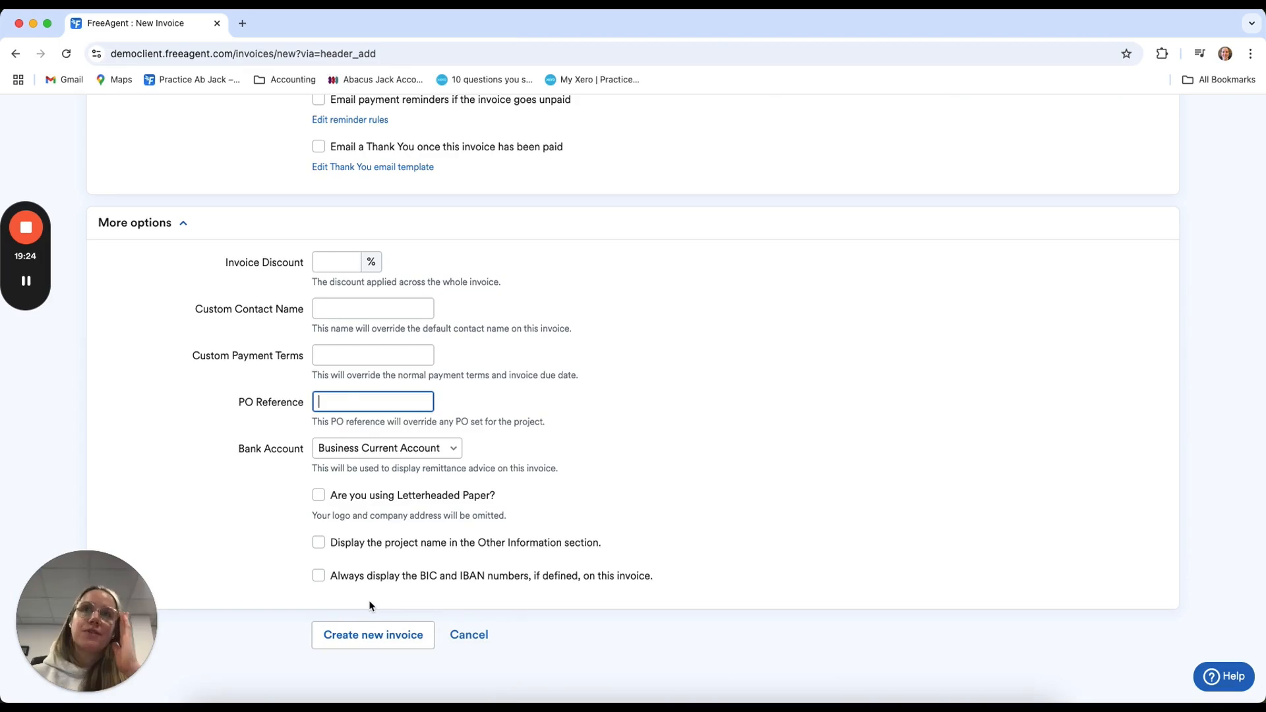
pyautogui.click(372, 634)
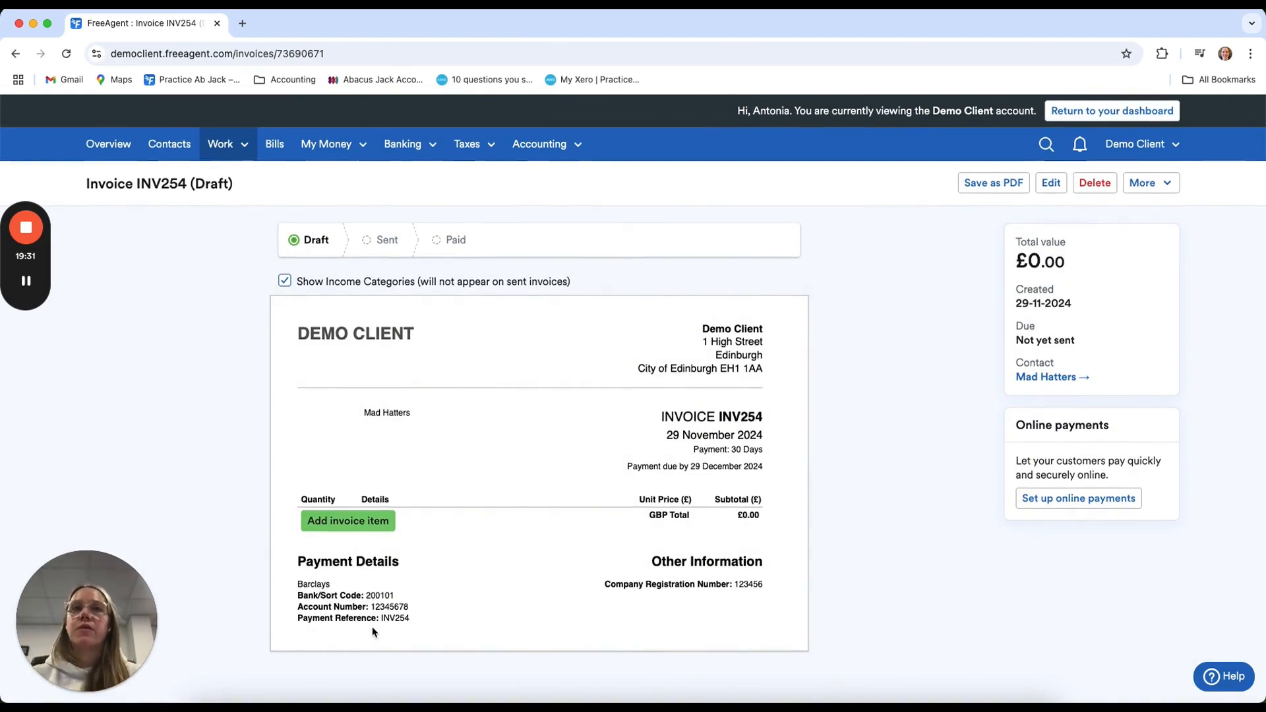
# Start a new item on the draft invoice with a quantity of 1 and Services as the unit
pyautogui.scroll(-1, 429, 582)
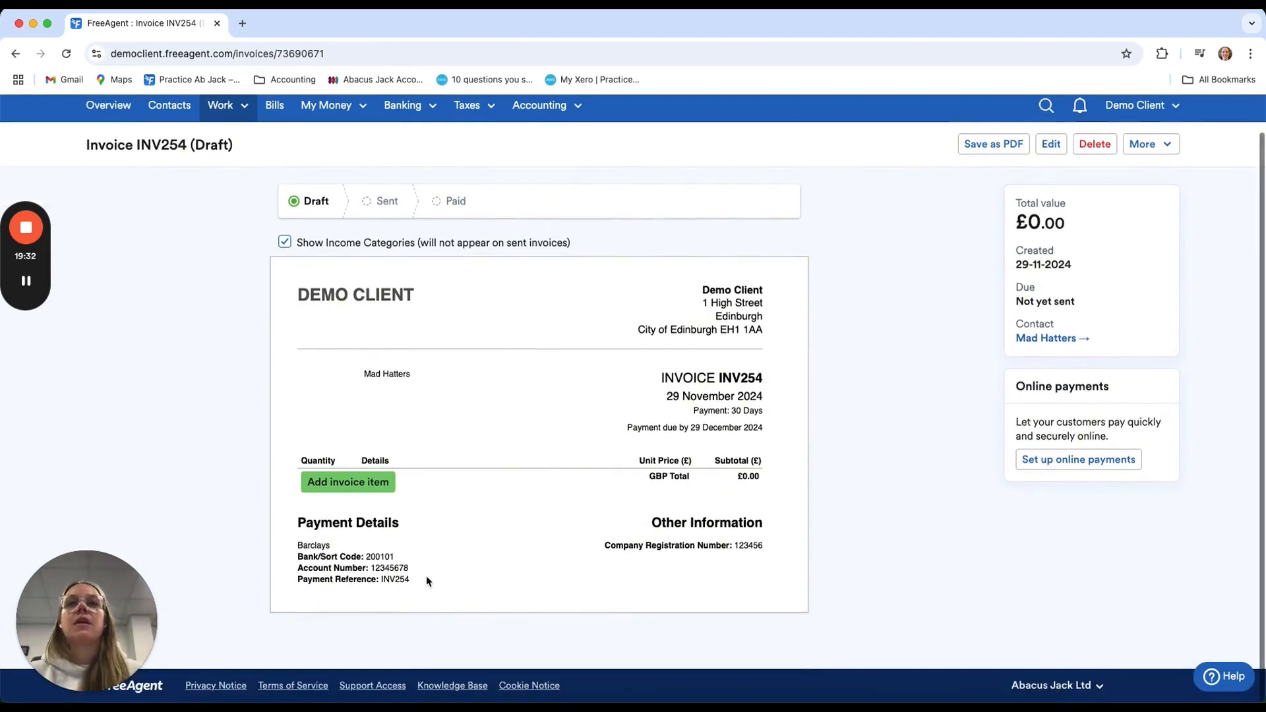
pyautogui.click(363, 490)
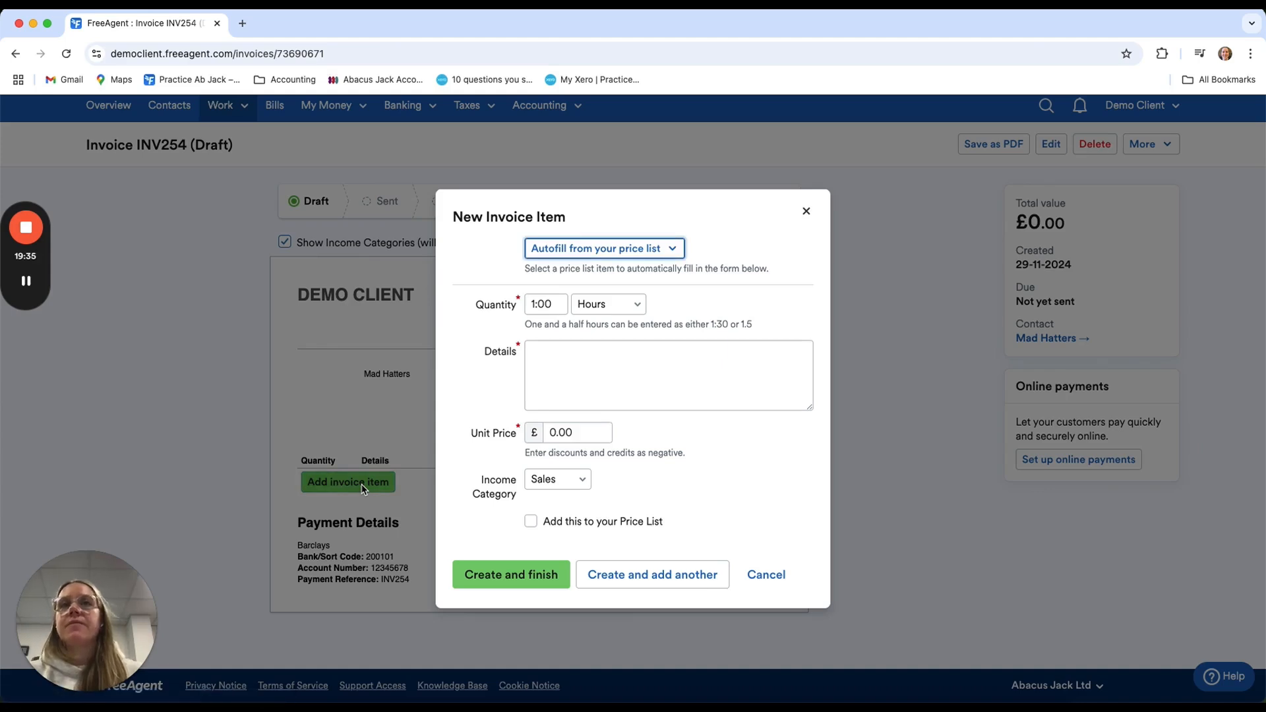
pyautogui.click(604, 308)
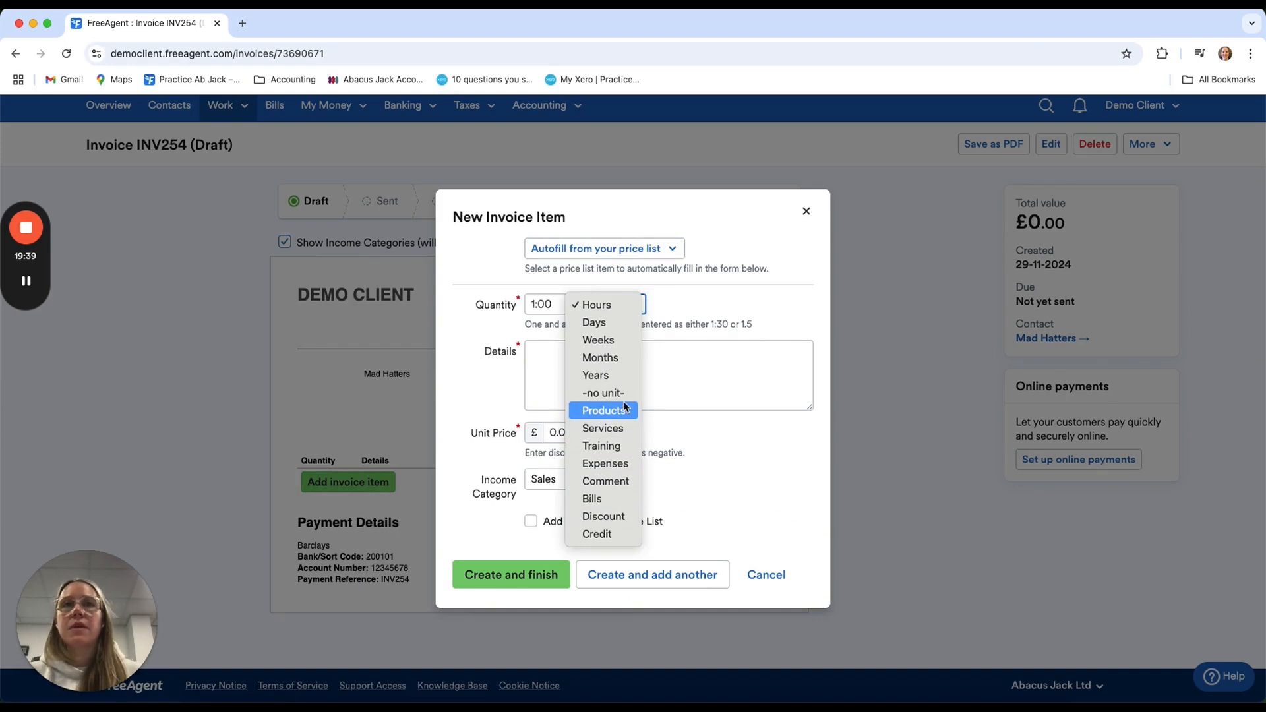
pyautogui.click(618, 427)
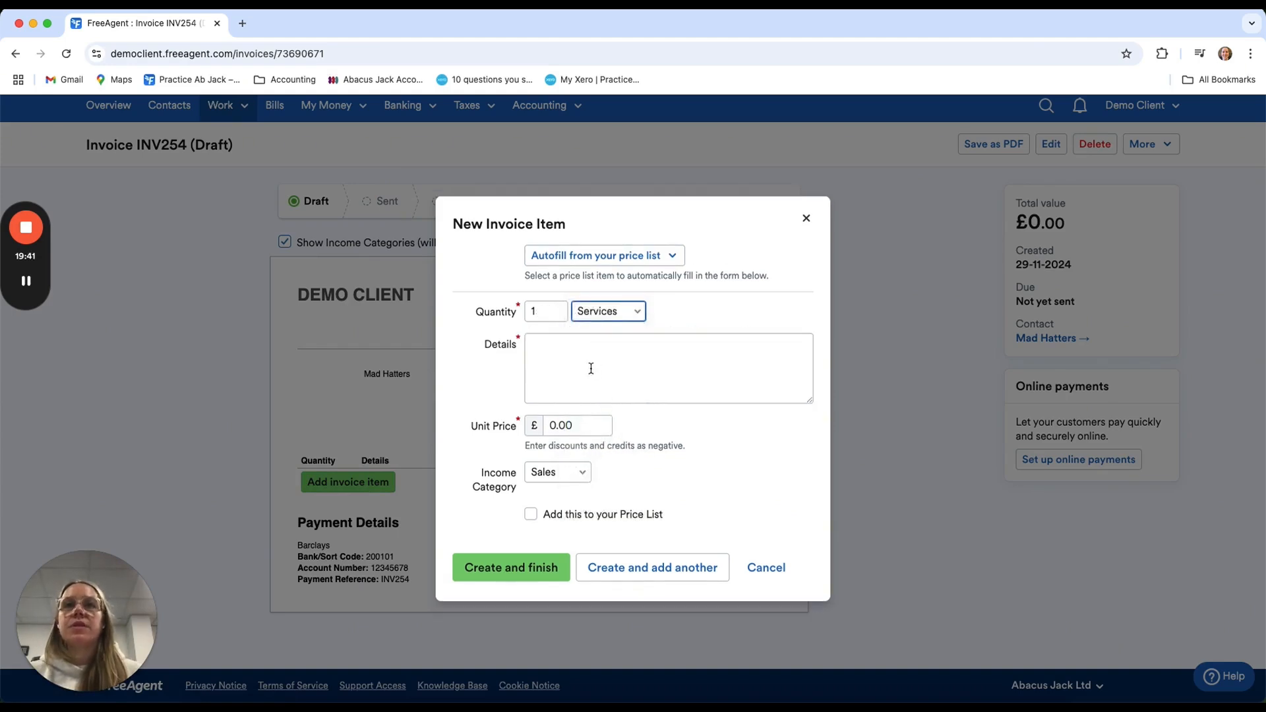
# Enter "Consultancy day" as the invoice item's details
pyautogui.click(591, 368)
pyautogui.write('COnsult')
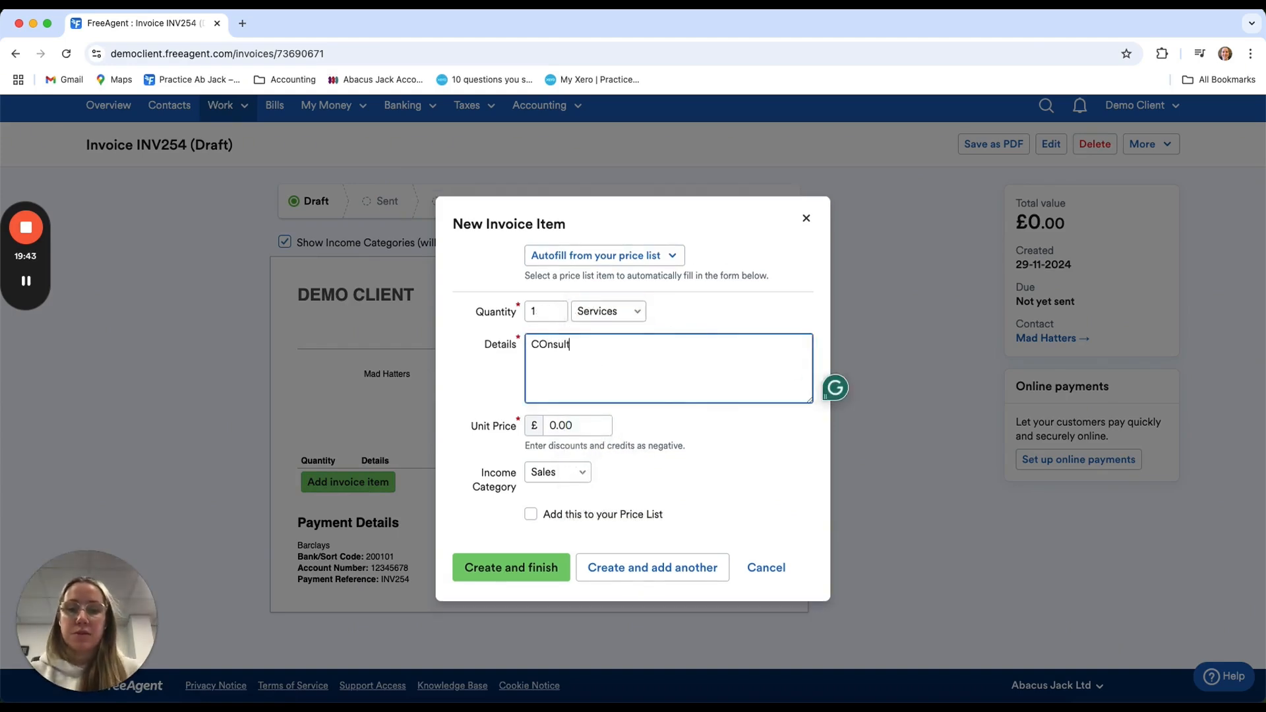
pyautogui.write('ancy day')
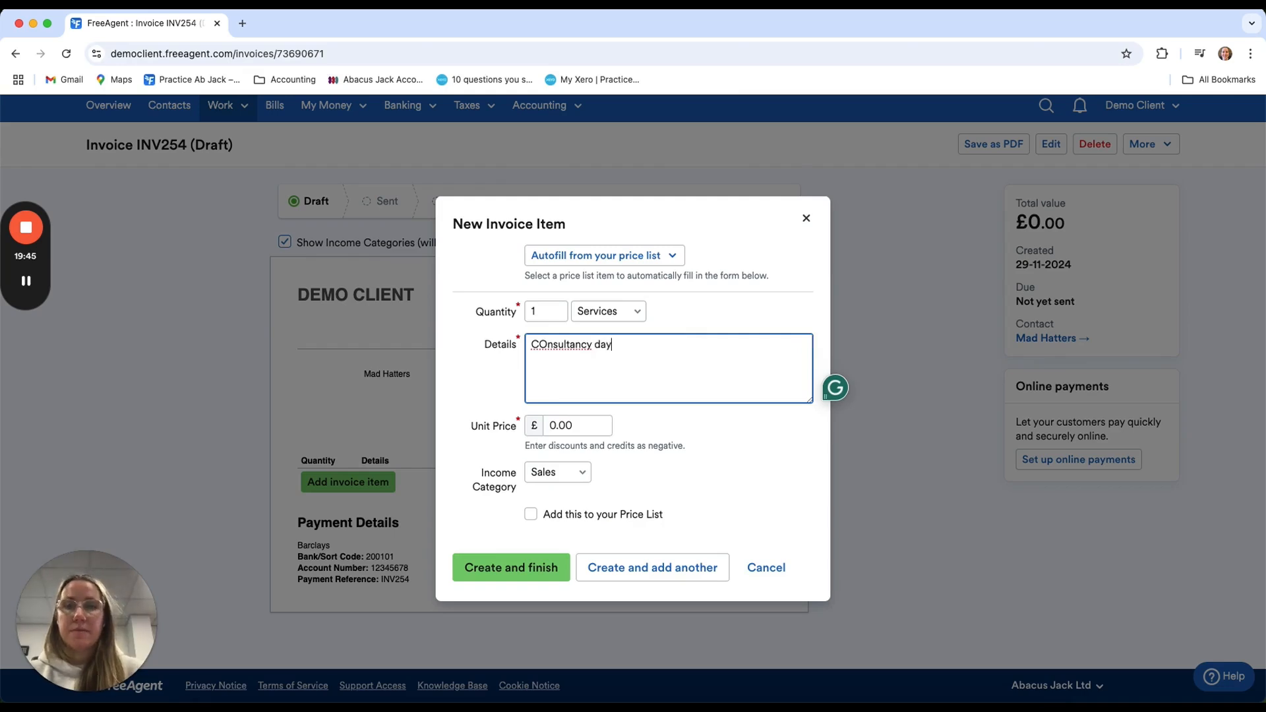
pyautogui.click(545, 344)
pyautogui.press('BackSpace')
pyautogui.write('o')
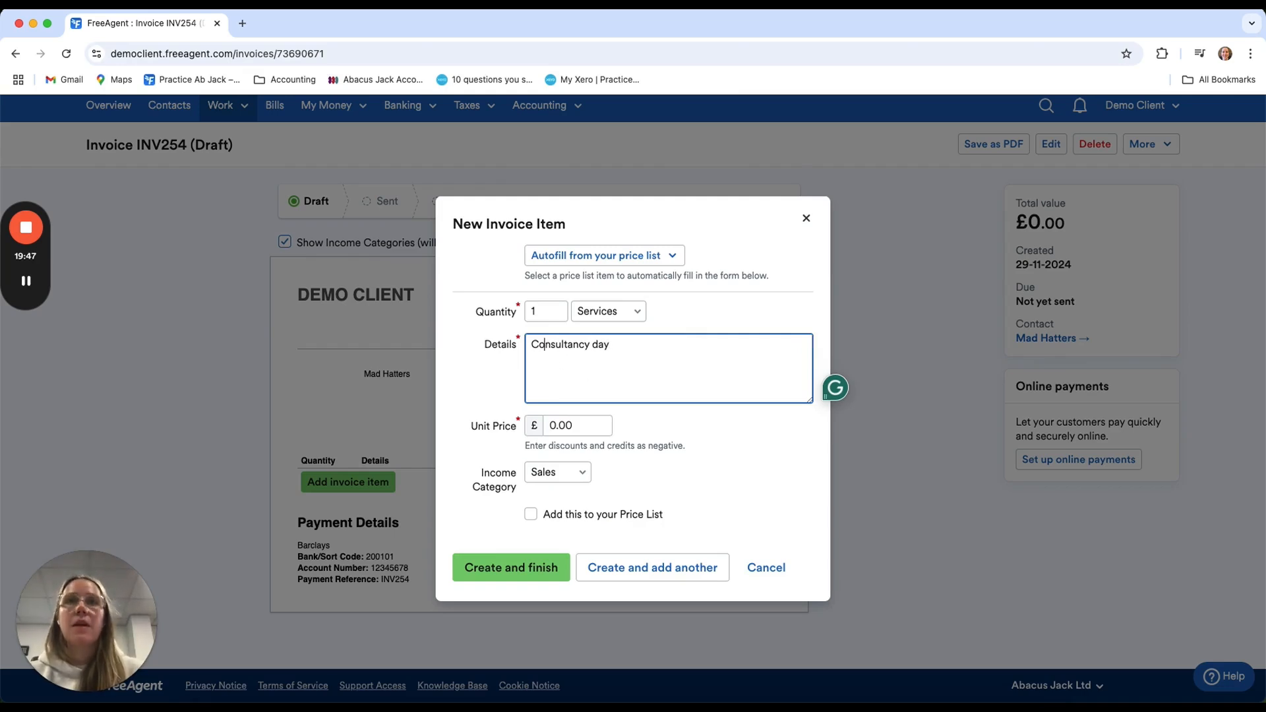
# Set the item's unit price to £500 and check the income category options, keeping Sales
pyautogui.click(582, 425)
pyautogui.write('500')
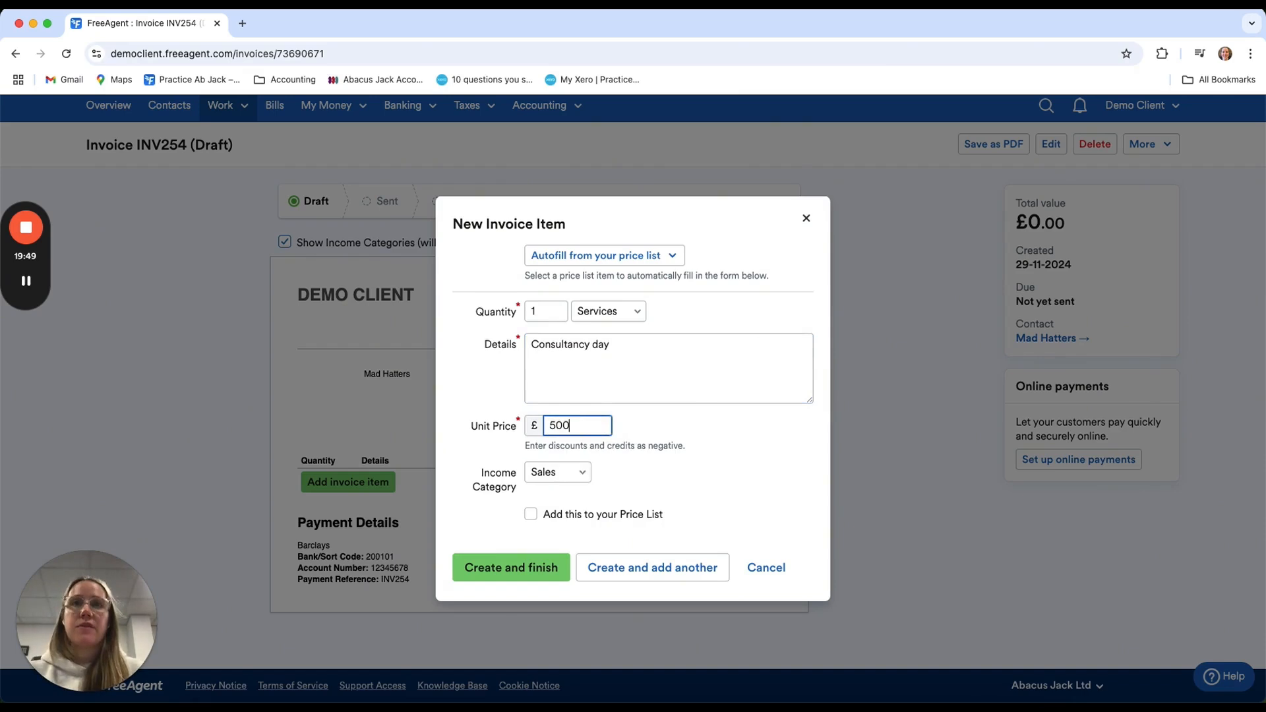
pyautogui.tripleClick(702, 459)
pyautogui.click(500, 520)
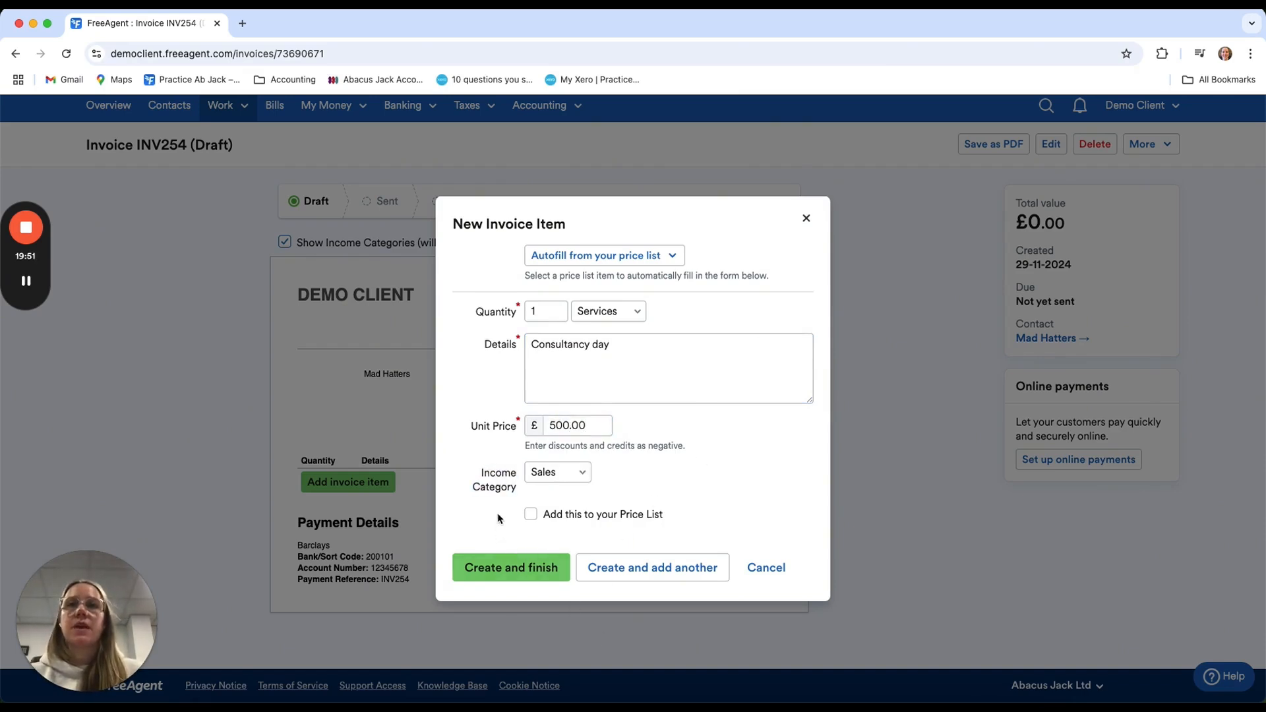
pyautogui.click(579, 472)
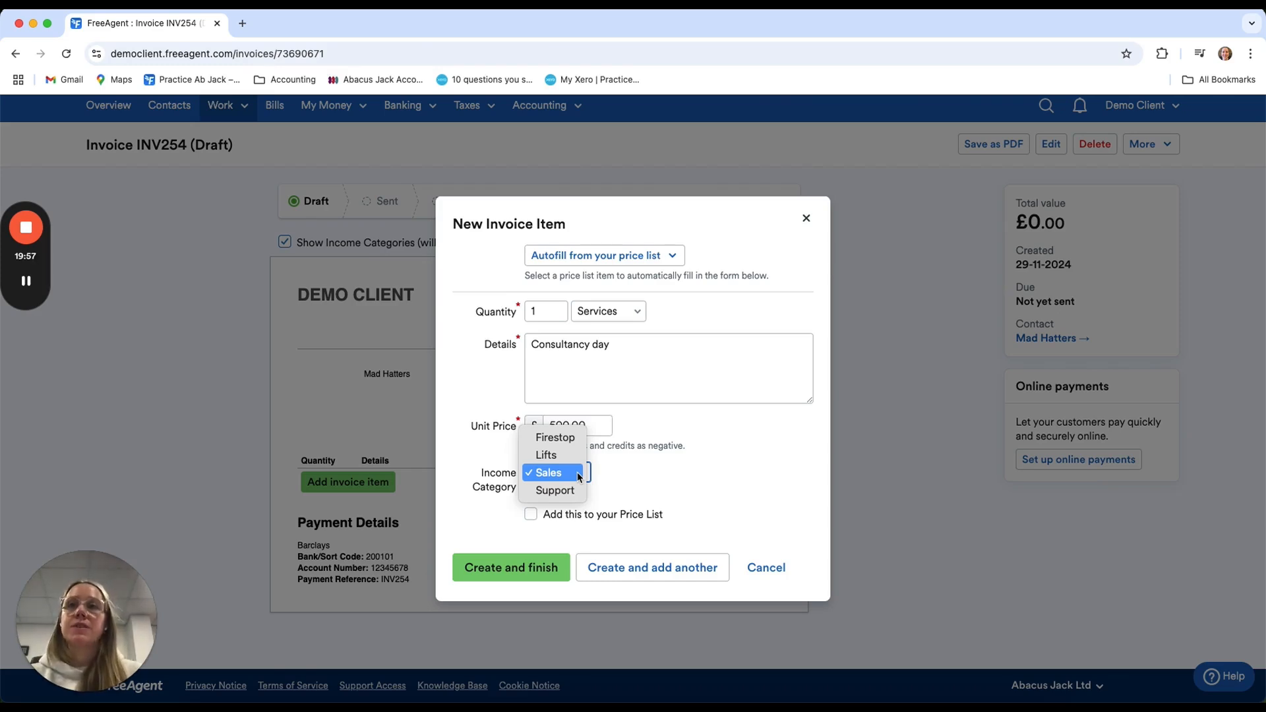
pyautogui.click(700, 473)
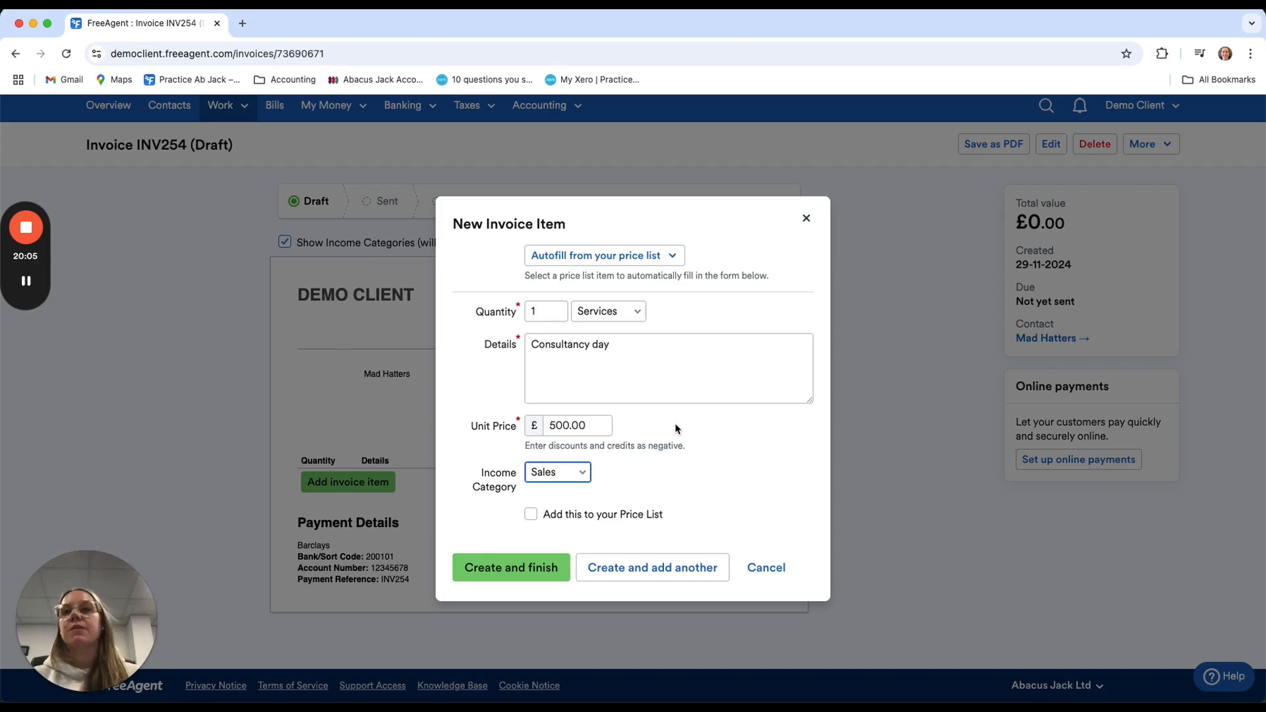
# Mark the consultancy item for adding to the price list, check the autofill options, and finish creating the invoice item
pyautogui.click(532, 514)
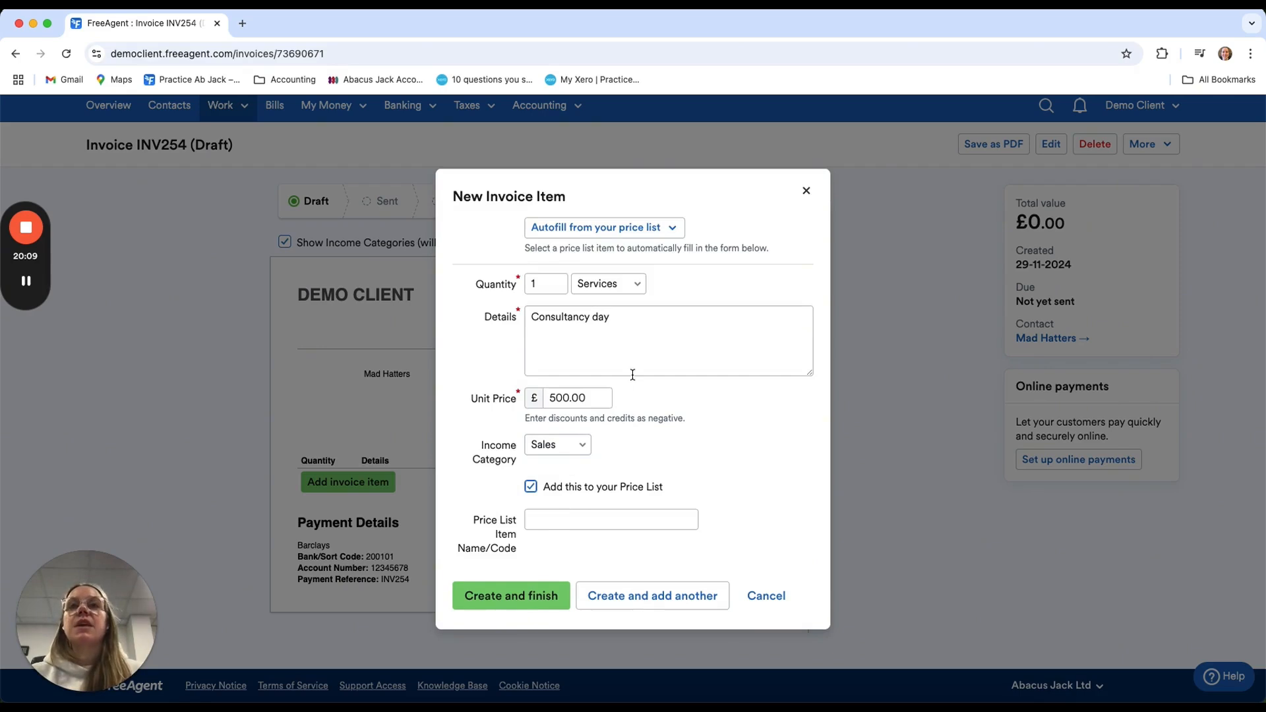
pyautogui.click(649, 227)
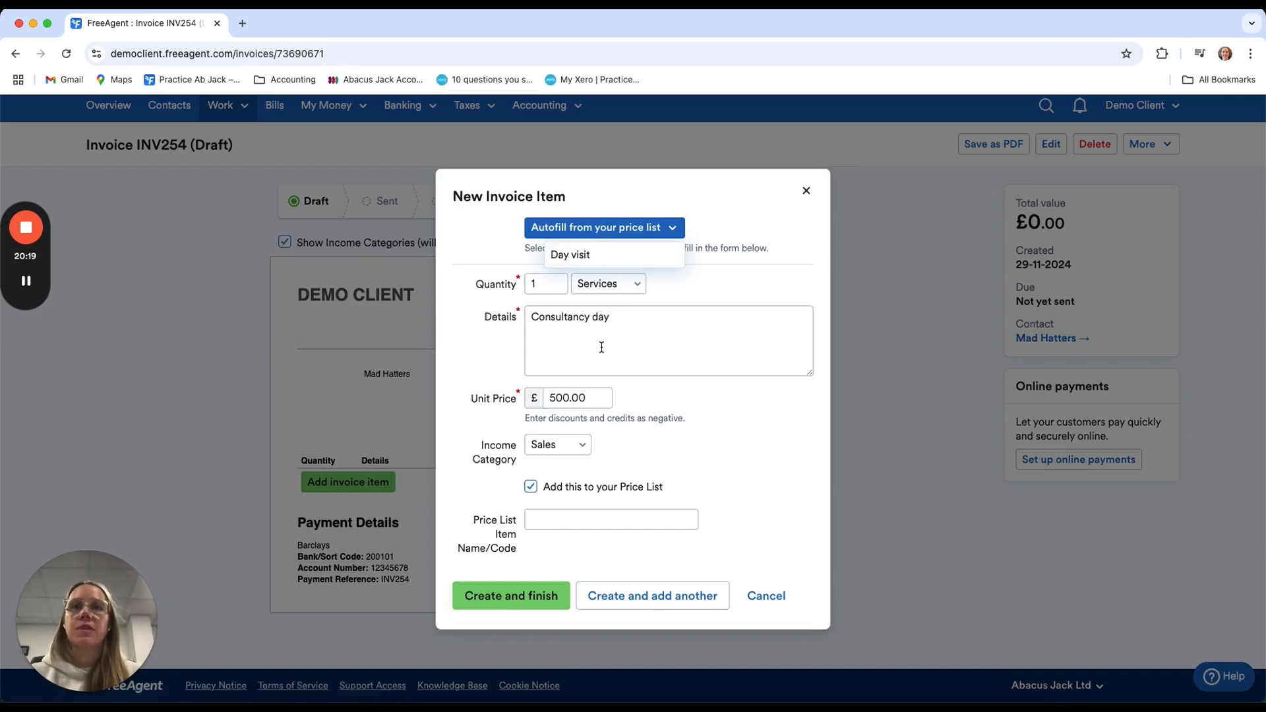
pyautogui.click(527, 593)
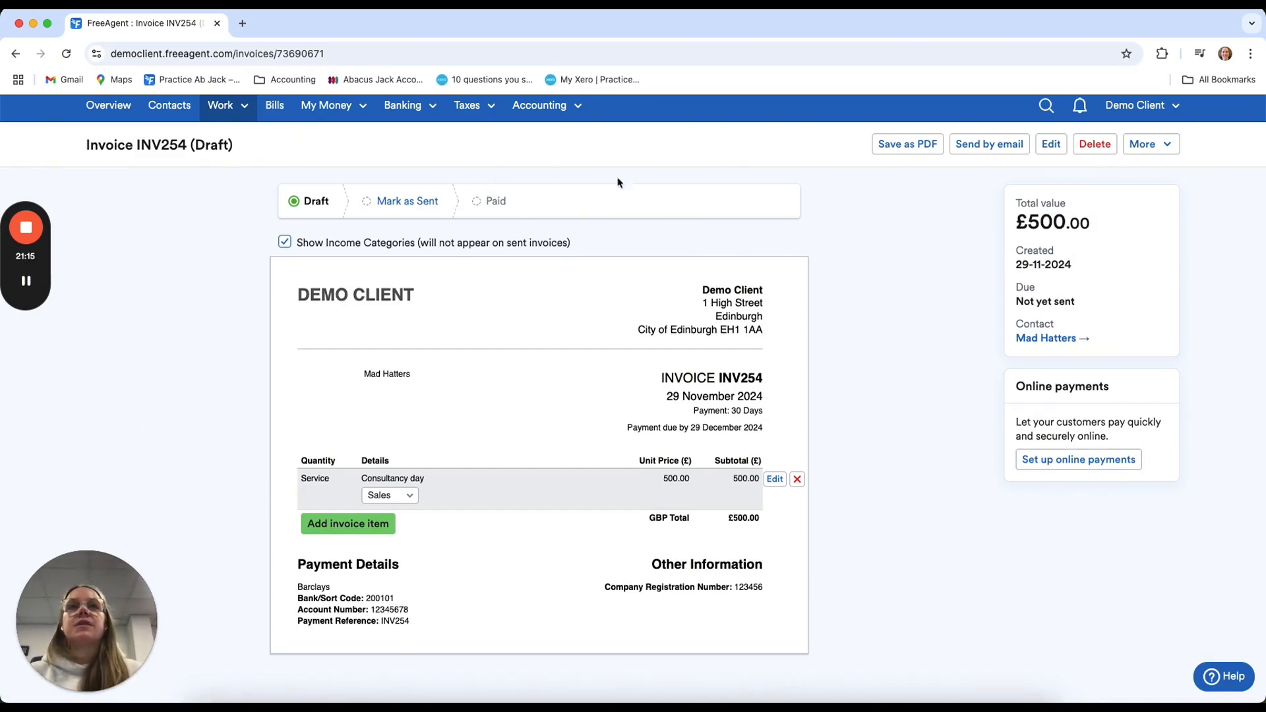
# Open the email form for the Mad Hatters invoice and review its recipient, subject, attachment and message content
pyautogui.click(979, 150)
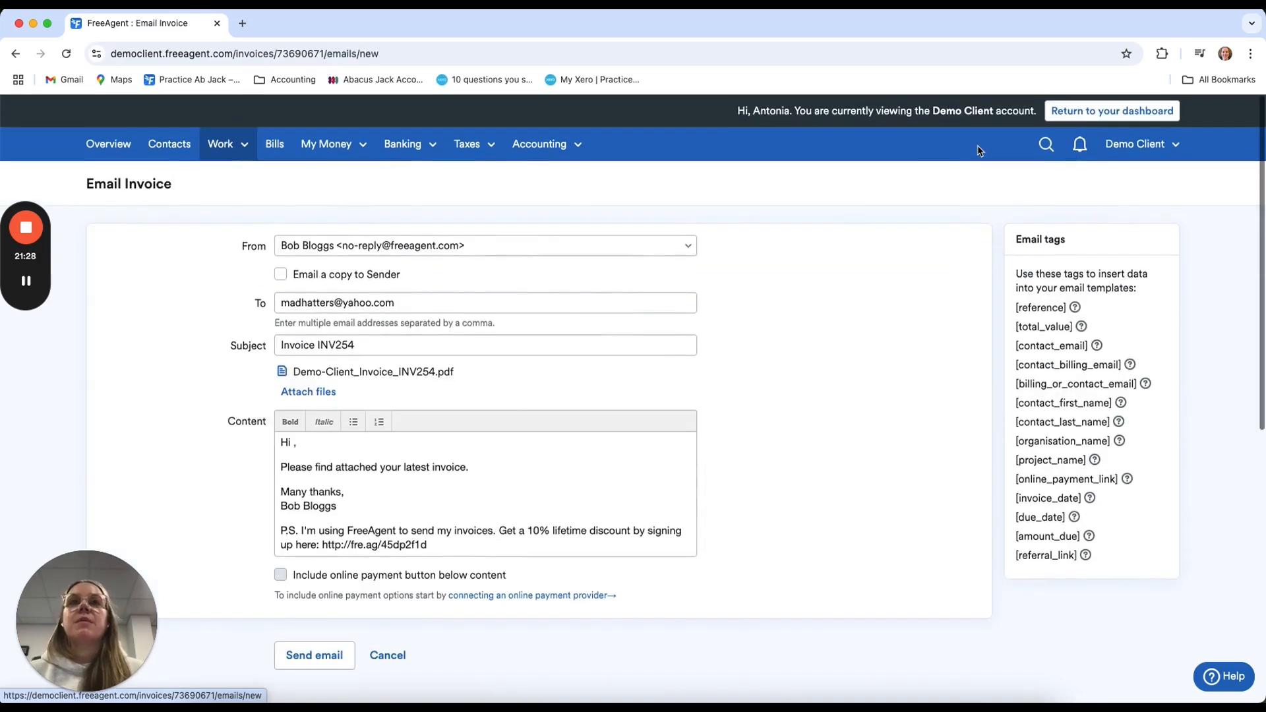
pyautogui.scroll(-1, 496, 488)
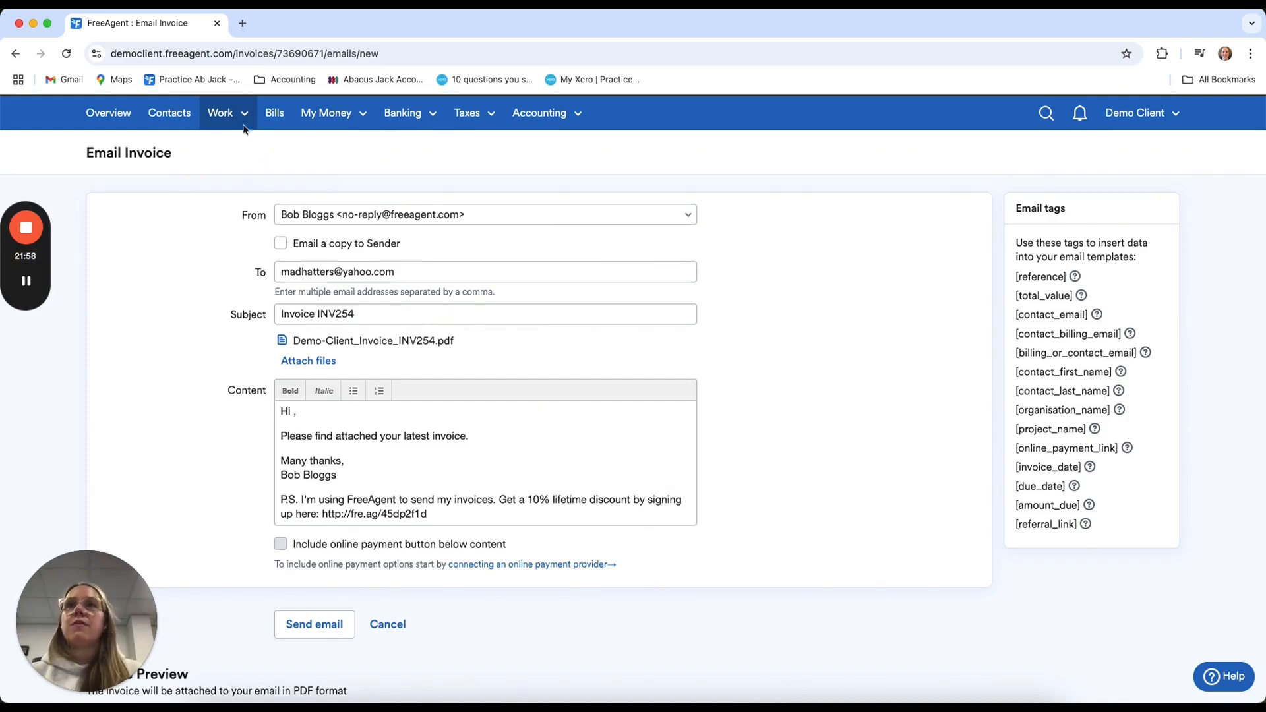
# Create a new estimate for Mad Hatters dated 29-11-2024, leaving the additional text blank
pyautogui.click(234, 113)
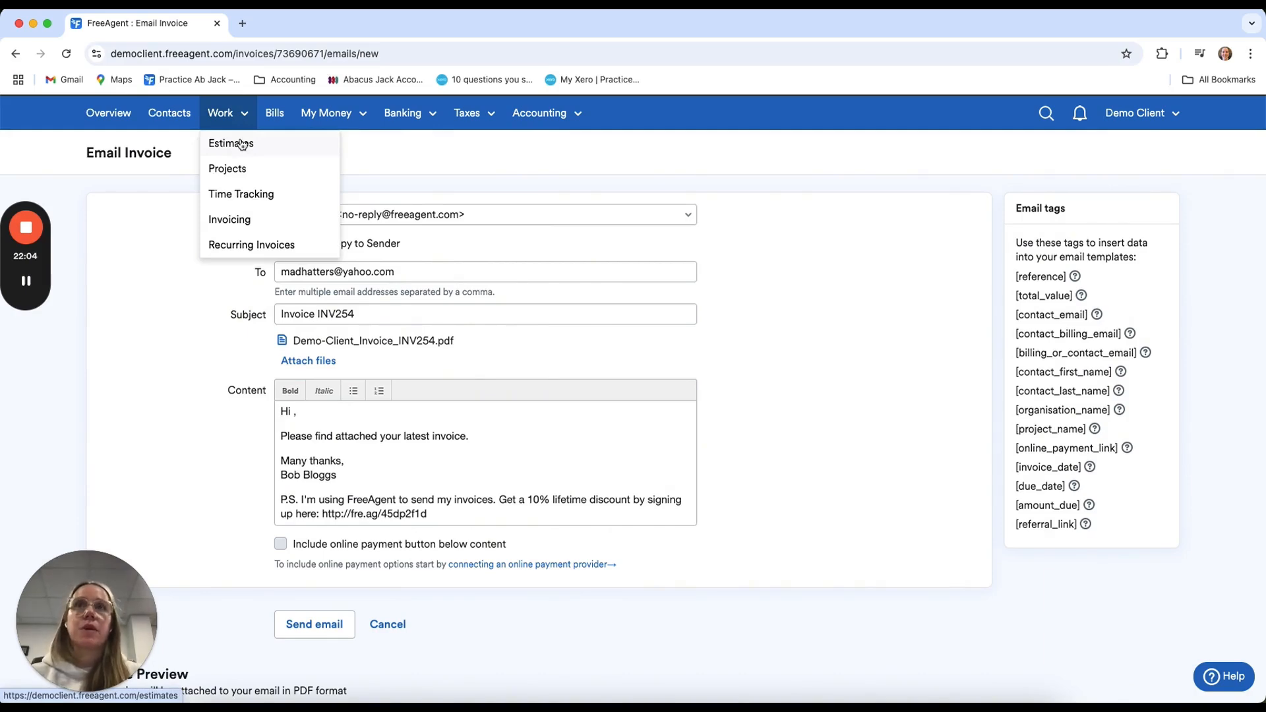
pyautogui.click(241, 144)
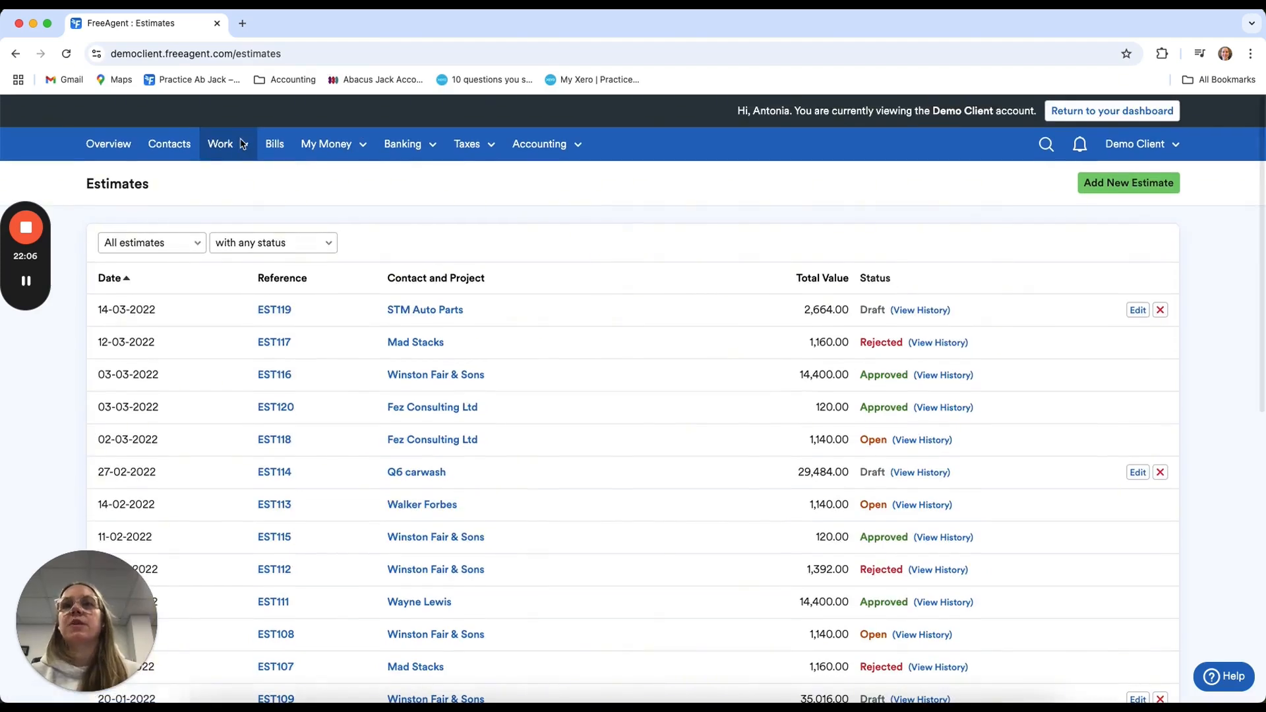
pyautogui.click(1136, 190)
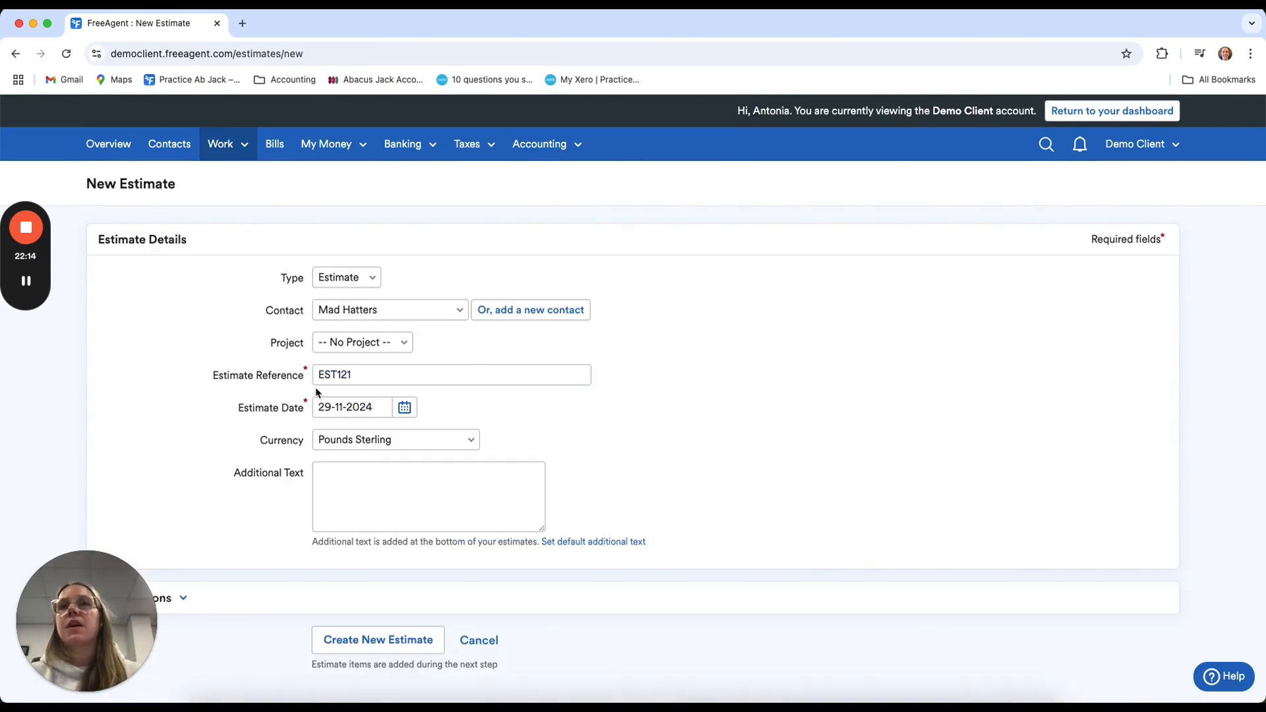
pyautogui.click(383, 492)
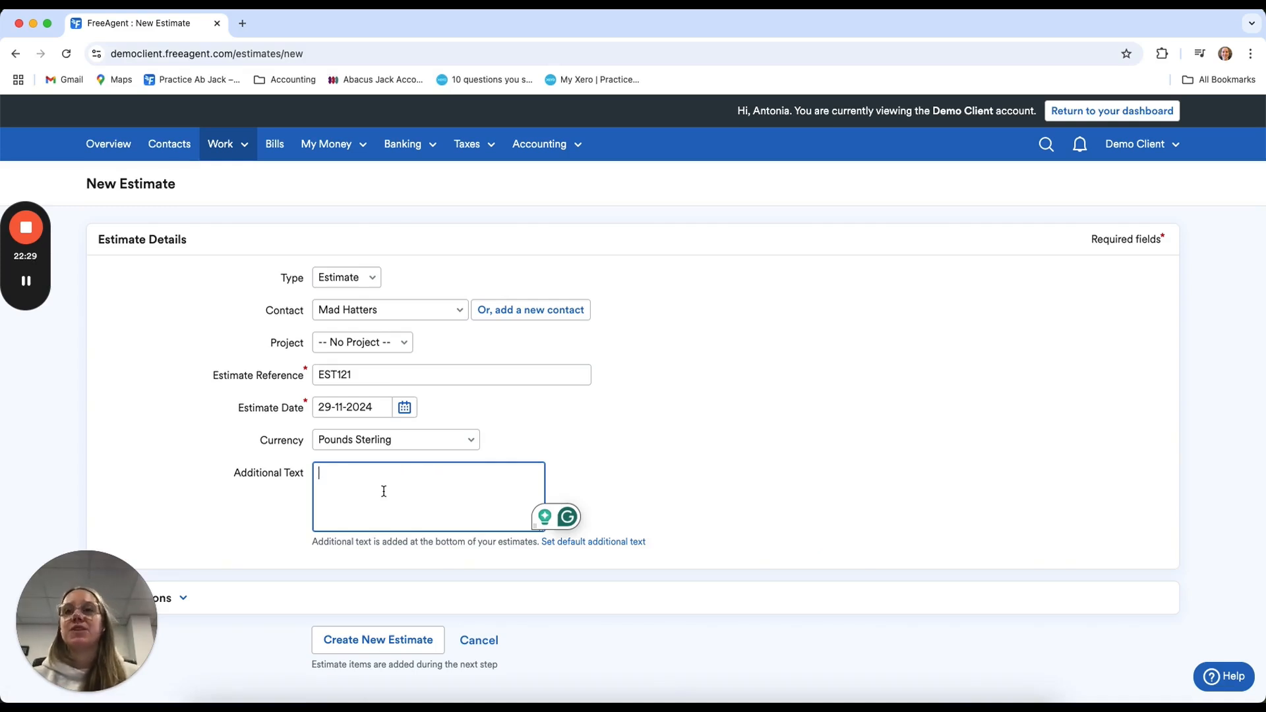
pyautogui.click(396, 641)
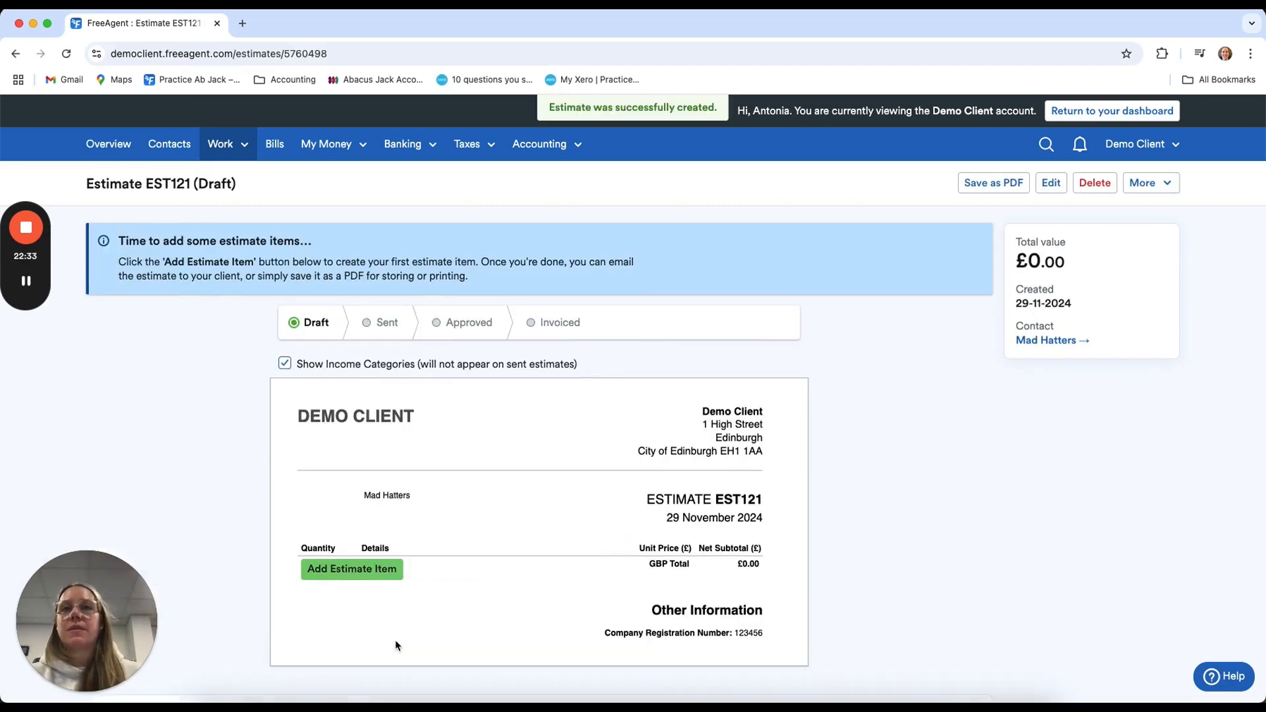
# Add an estimate item with Services as the unit, "1 day" as the details and a unit price of £500
pyautogui.click(373, 568)
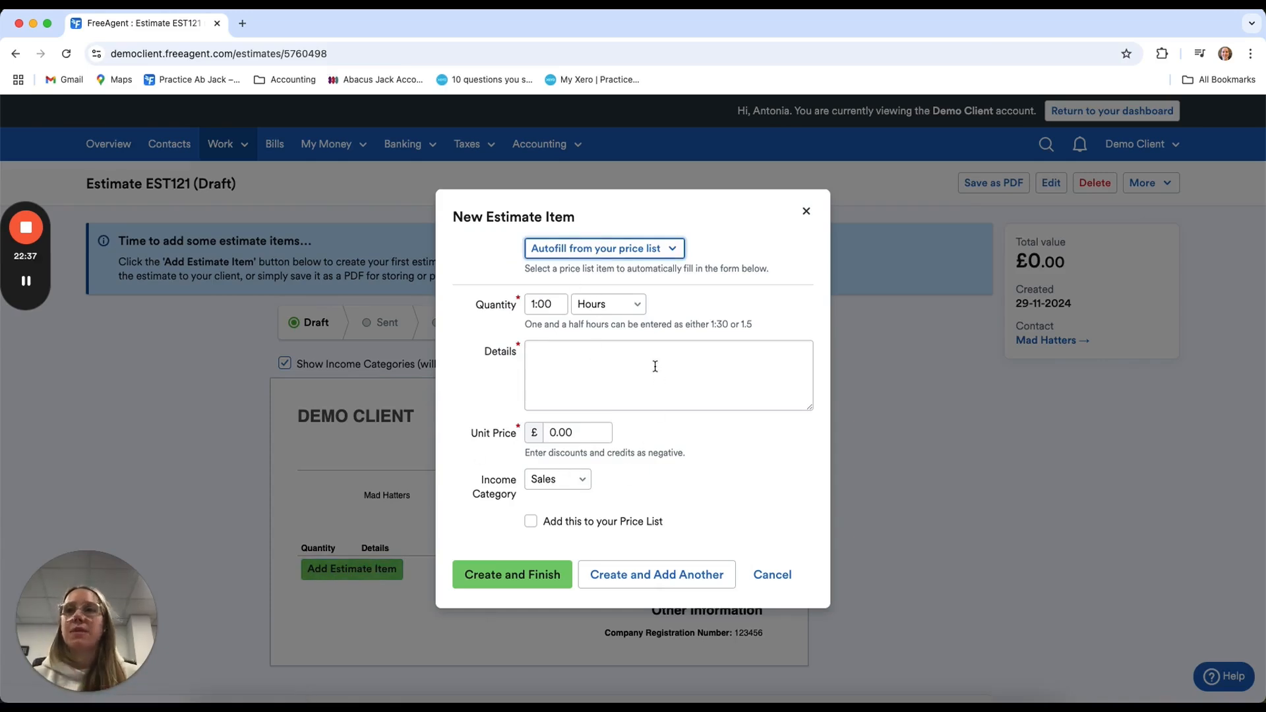
pyautogui.click(635, 308)
pyautogui.click(604, 427)
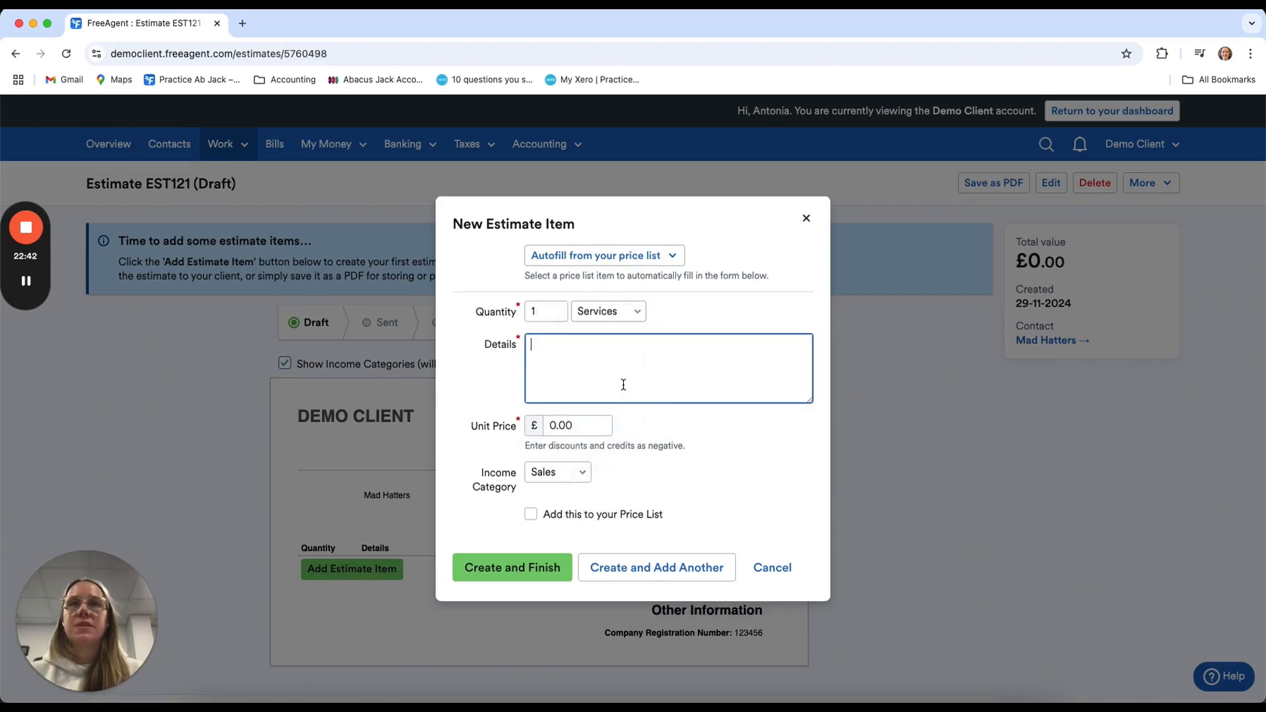
pyautogui.write('1 day')
pyautogui.click(603, 424)
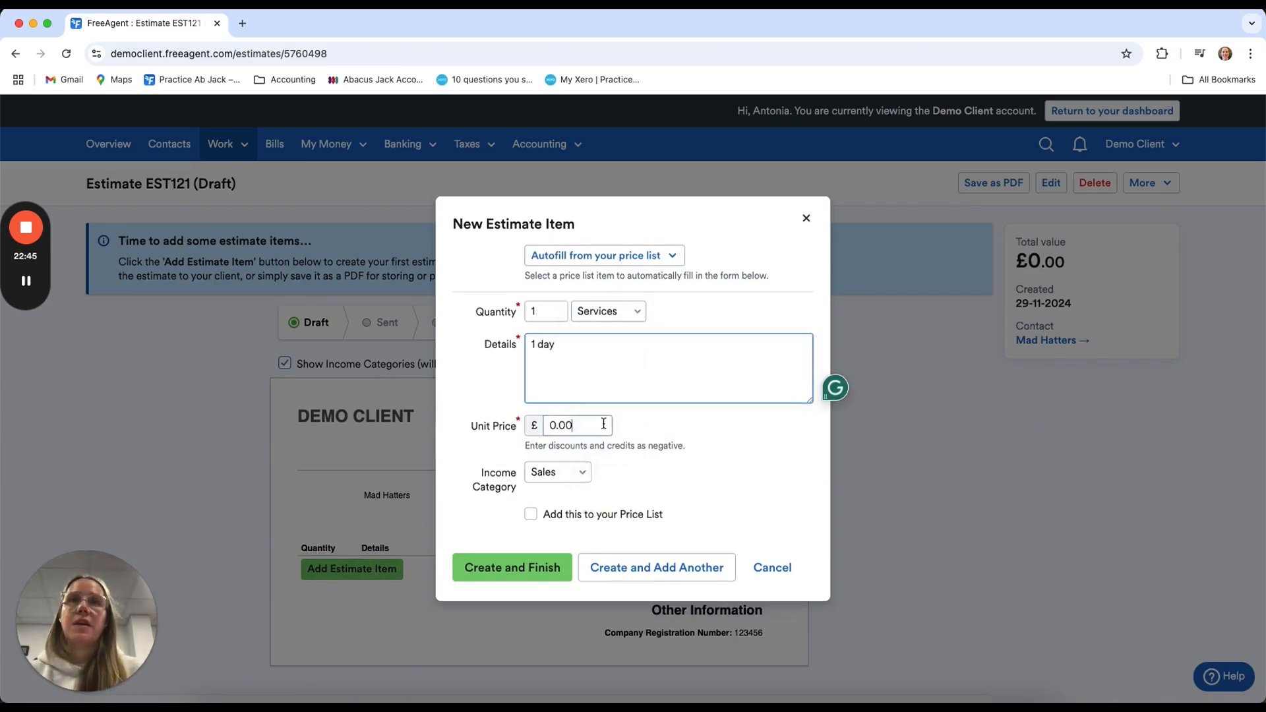
pyautogui.write('500')
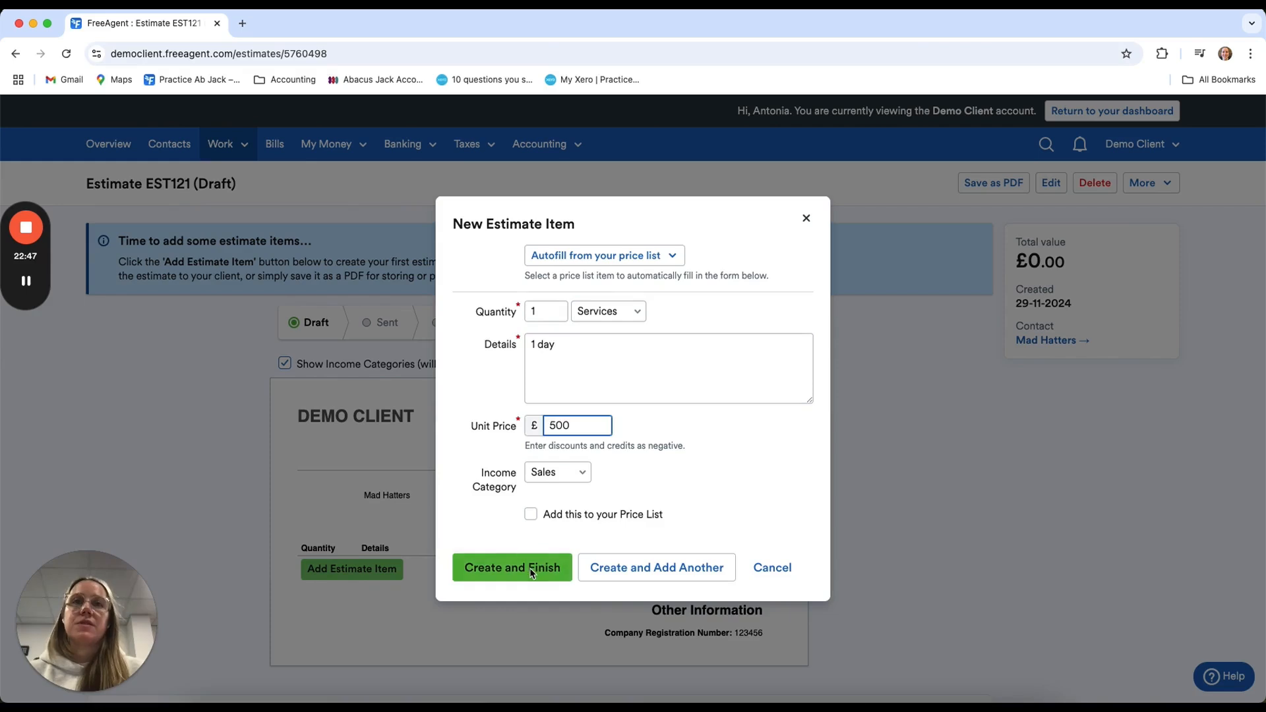
pyautogui.click(531, 571)
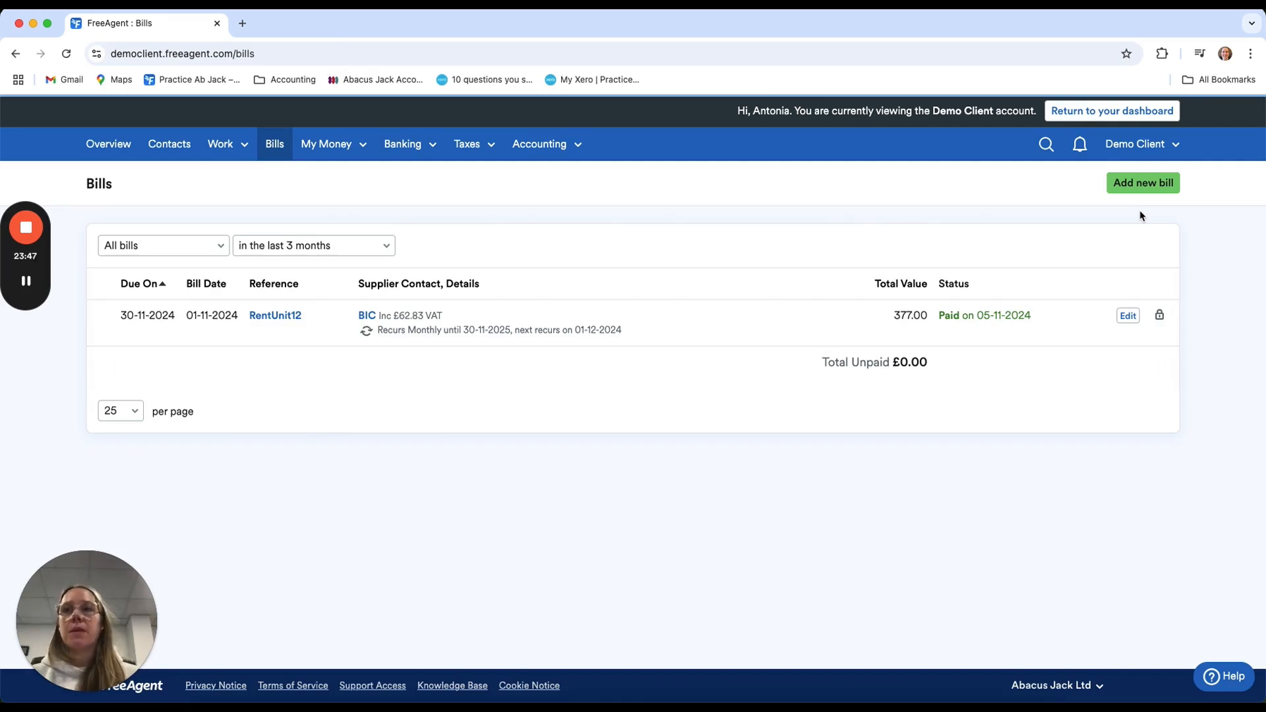
# Start a new bill and add Jewson as a new supplier contact for it
pyautogui.click(1142, 183)
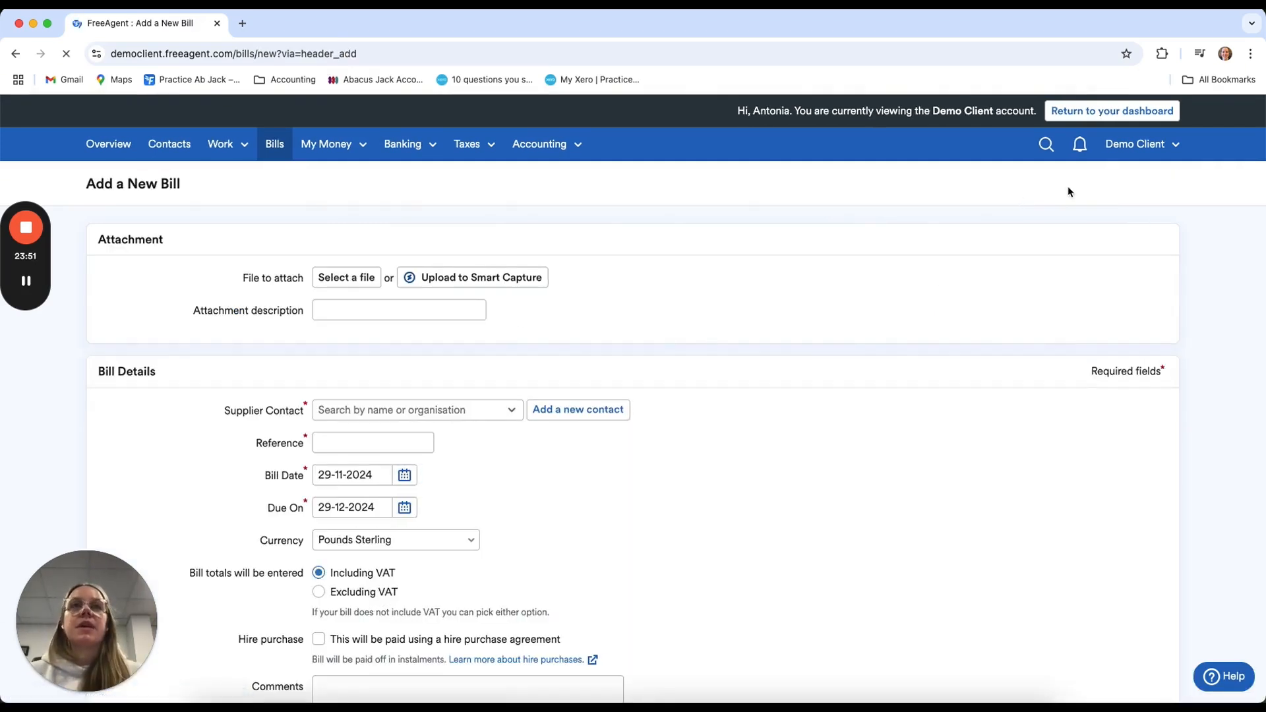
pyautogui.scroll(-2, 678, 398)
pyautogui.click(423, 325)
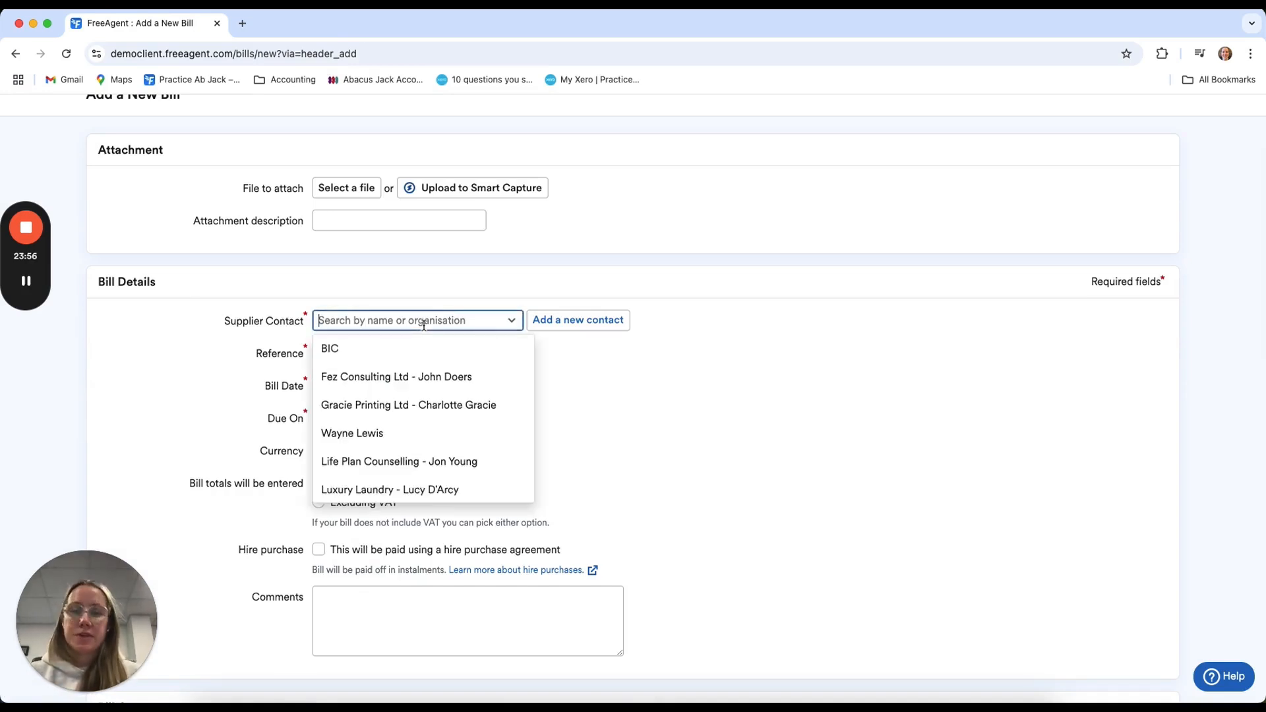
pyautogui.write('jewson')
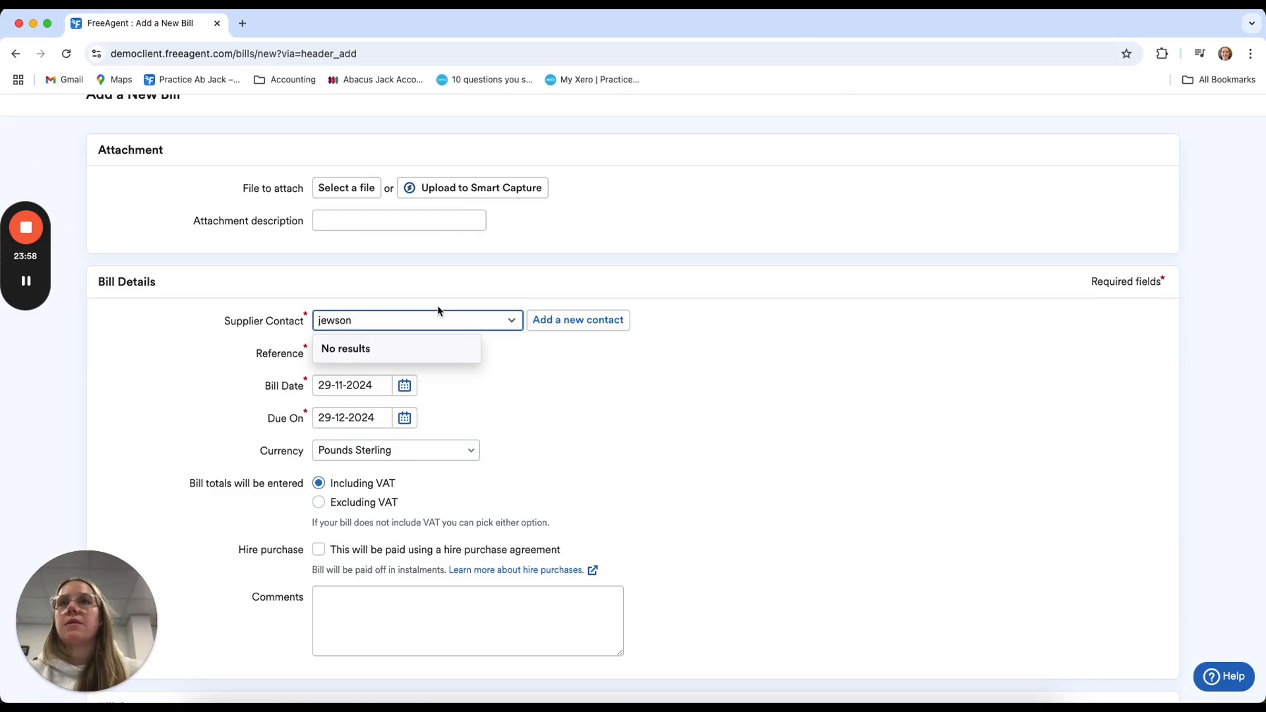
pyautogui.click(569, 326)
pyautogui.click(516, 436)
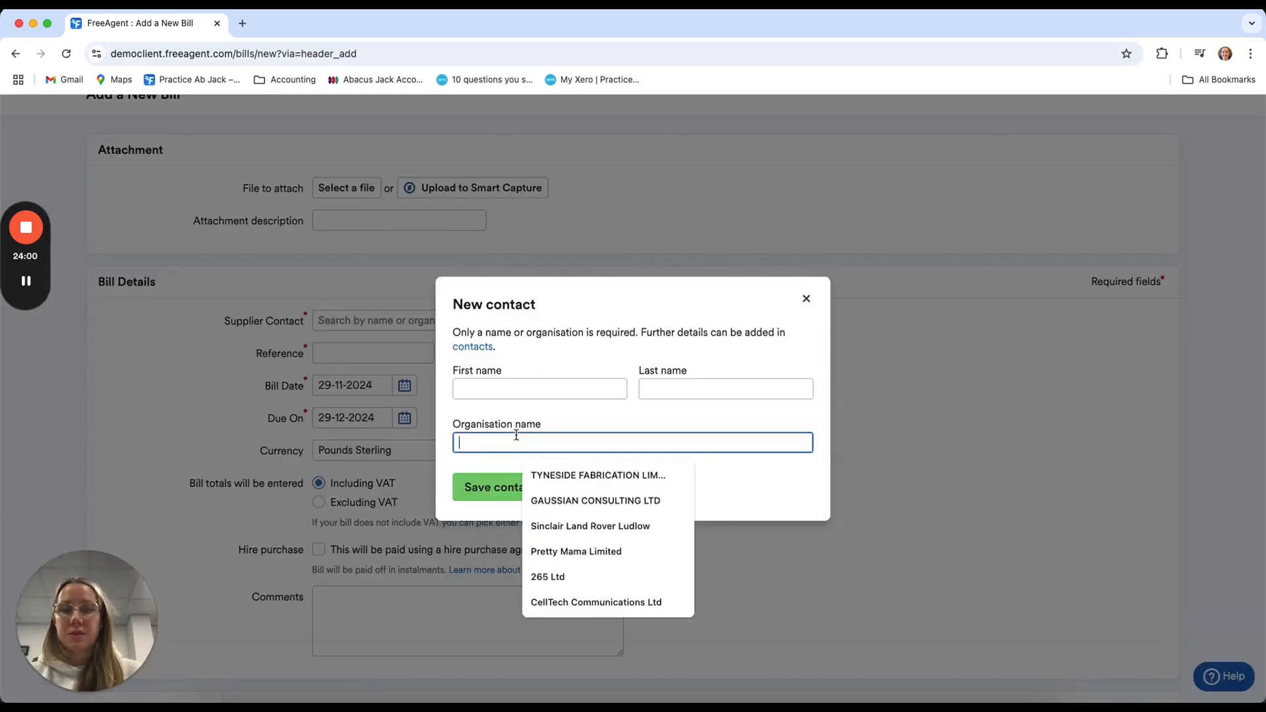
pyautogui.write('Jew')
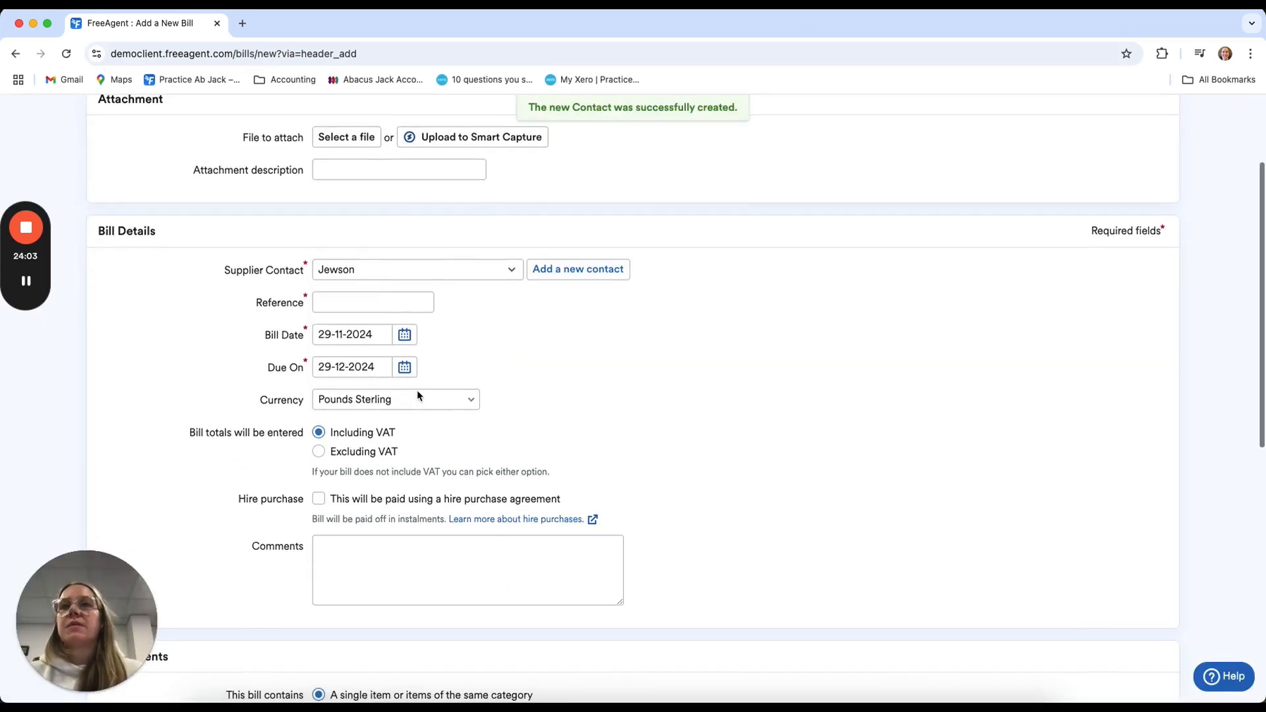
# Set the bill's spending category to Materials and its total price including VAT to £300
pyautogui.scroll(-1, 416, 392)
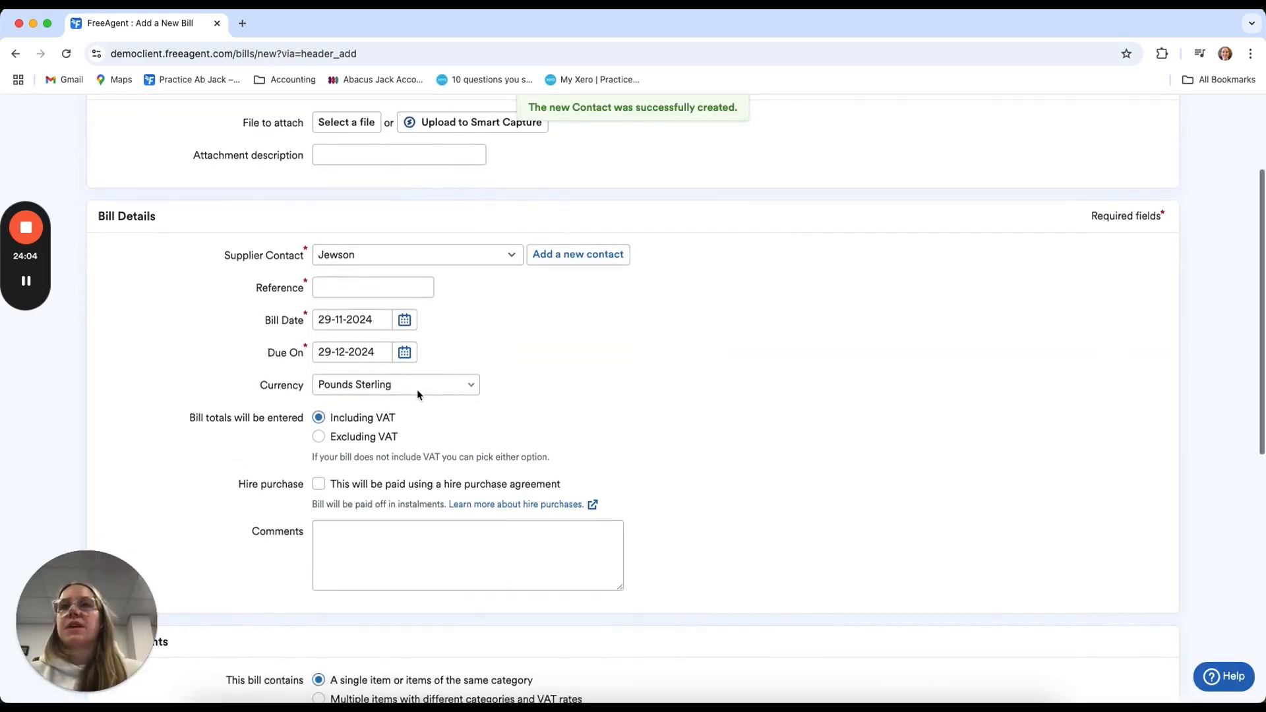
pyautogui.scroll(-2, 414, 359)
pyautogui.scroll(-9, 414, 357)
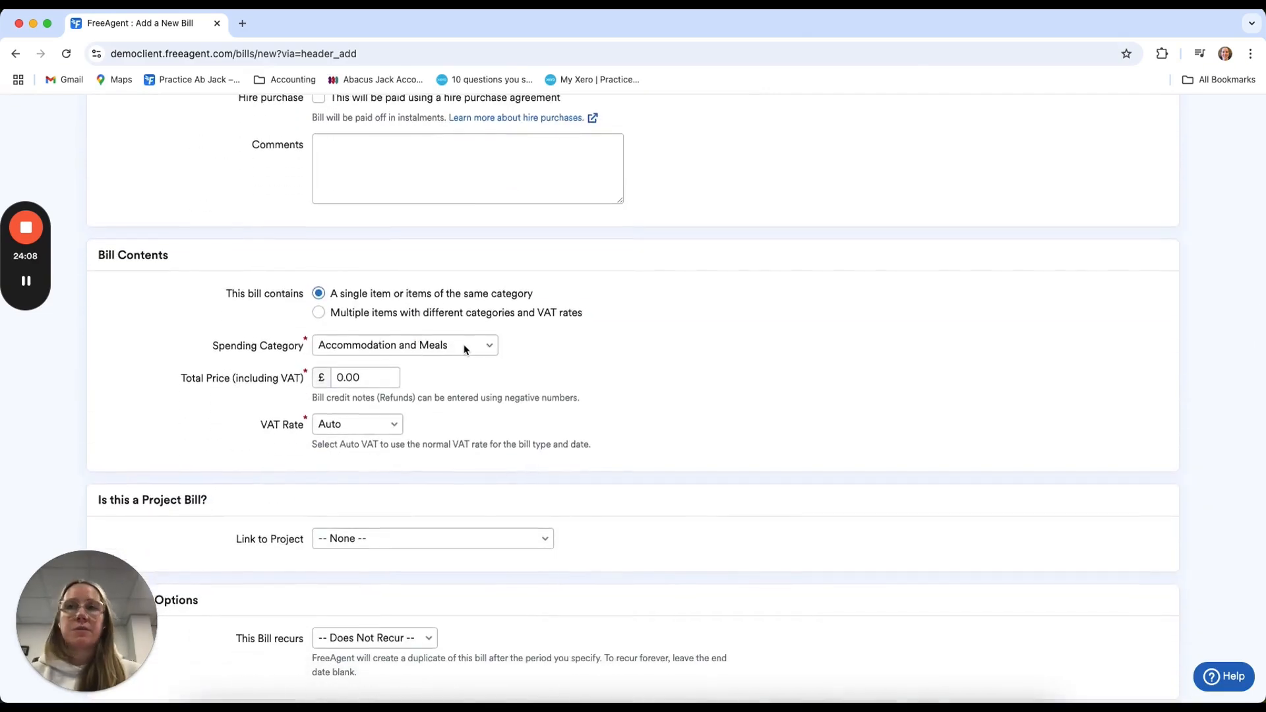
pyautogui.click(465, 348)
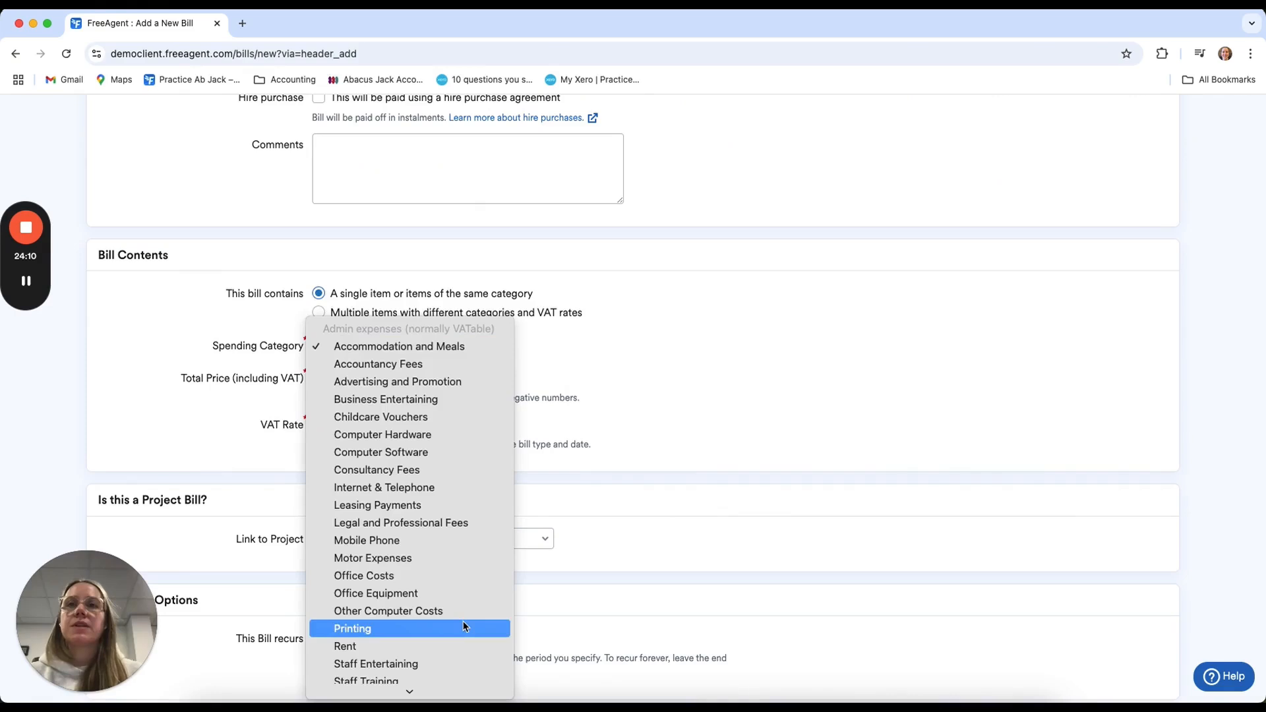
pyautogui.scroll(-5, 465, 626)
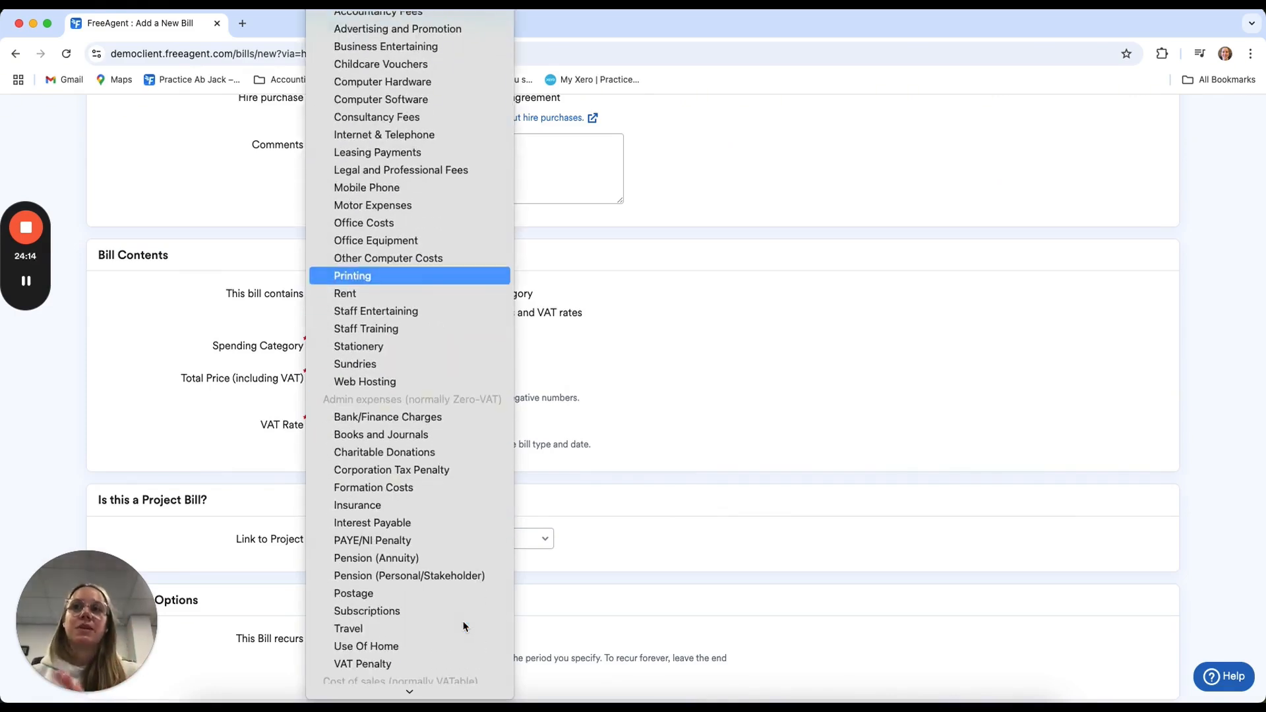
pyautogui.scroll(-5, 464, 623)
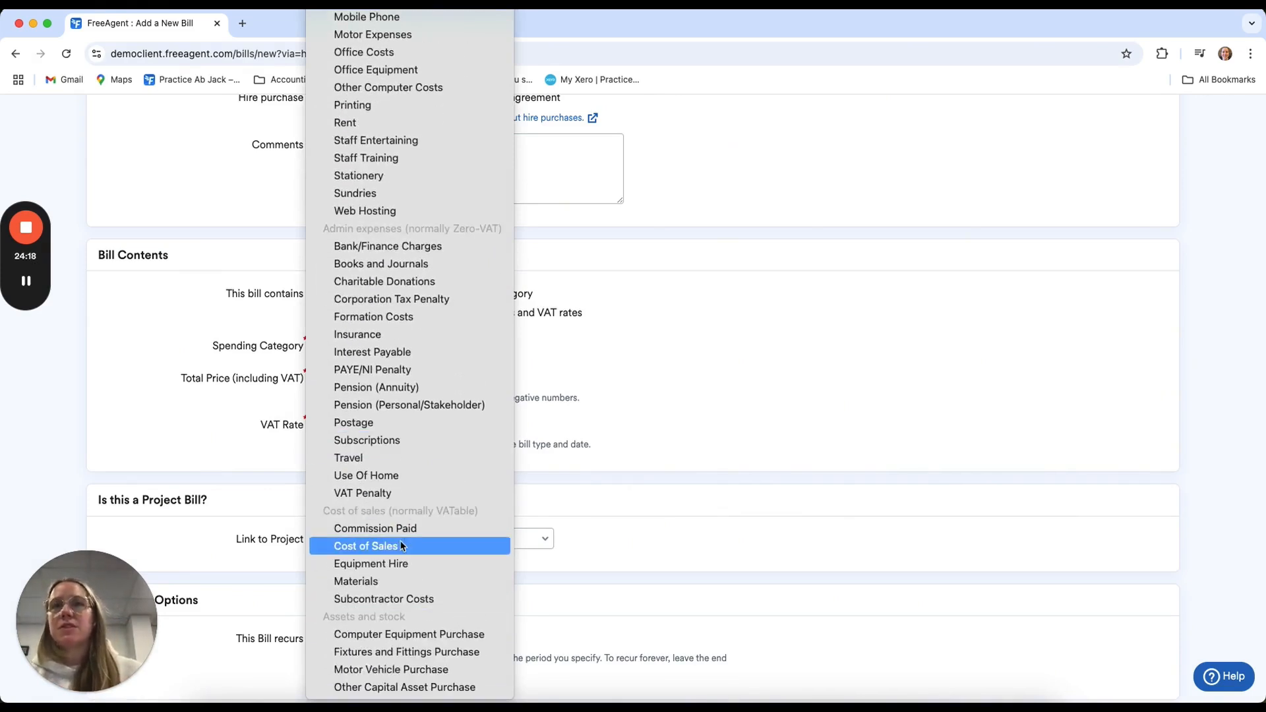
pyautogui.click(393, 580)
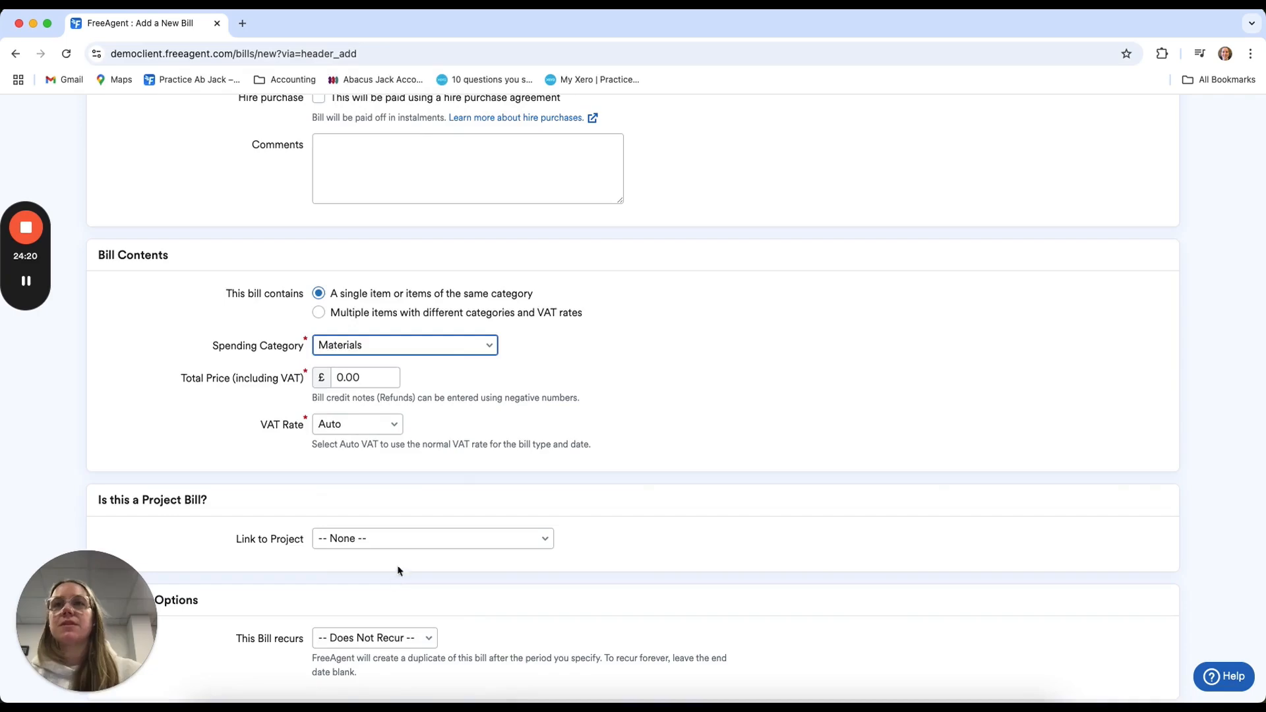
pyautogui.press('Tab')
pyautogui.write('300')
pyautogui.click(598, 370)
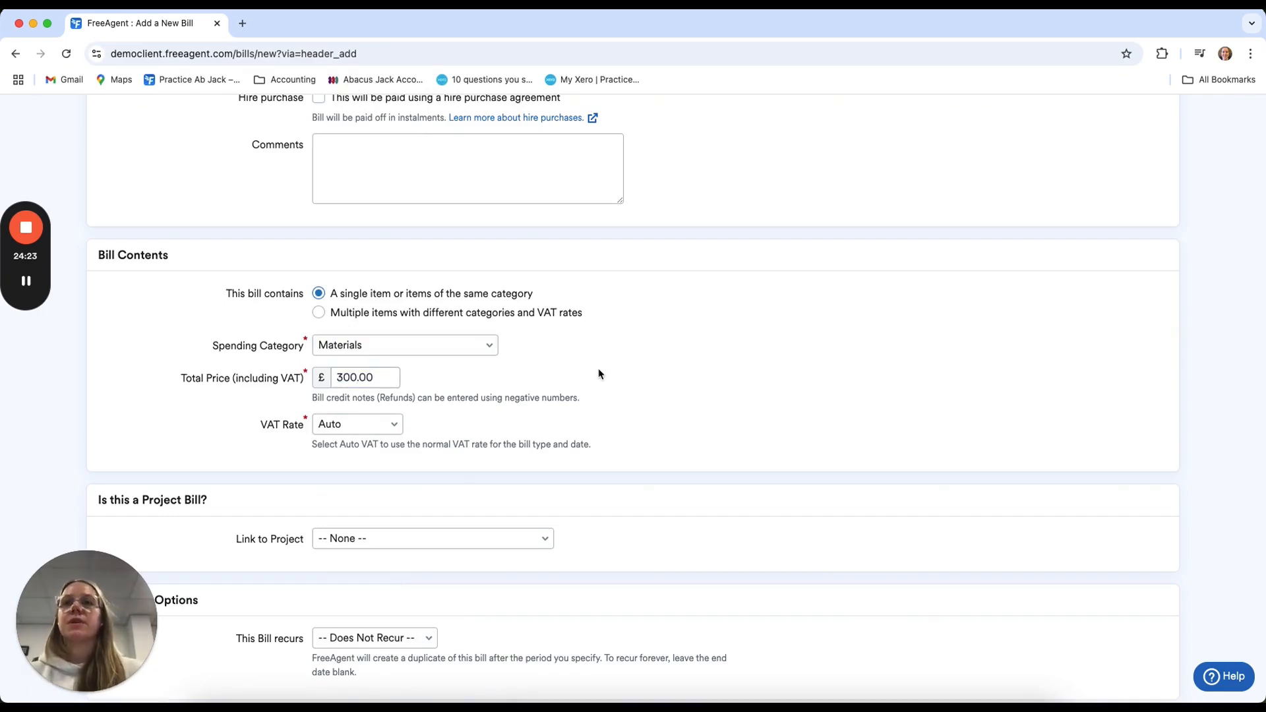
# Try to save the bill, fill in INV2911 as its reference, and save it again
pyautogui.scroll(-3, 361, 601)
pyautogui.click(391, 605)
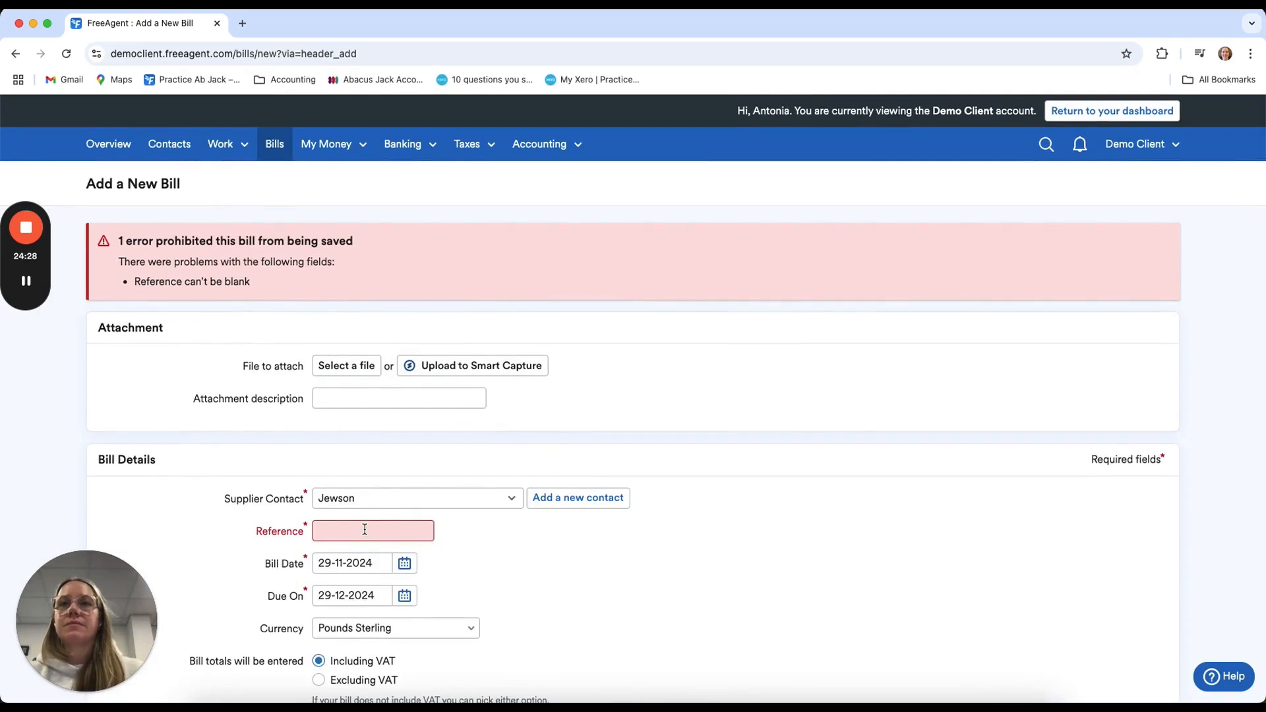
pyautogui.click(364, 529)
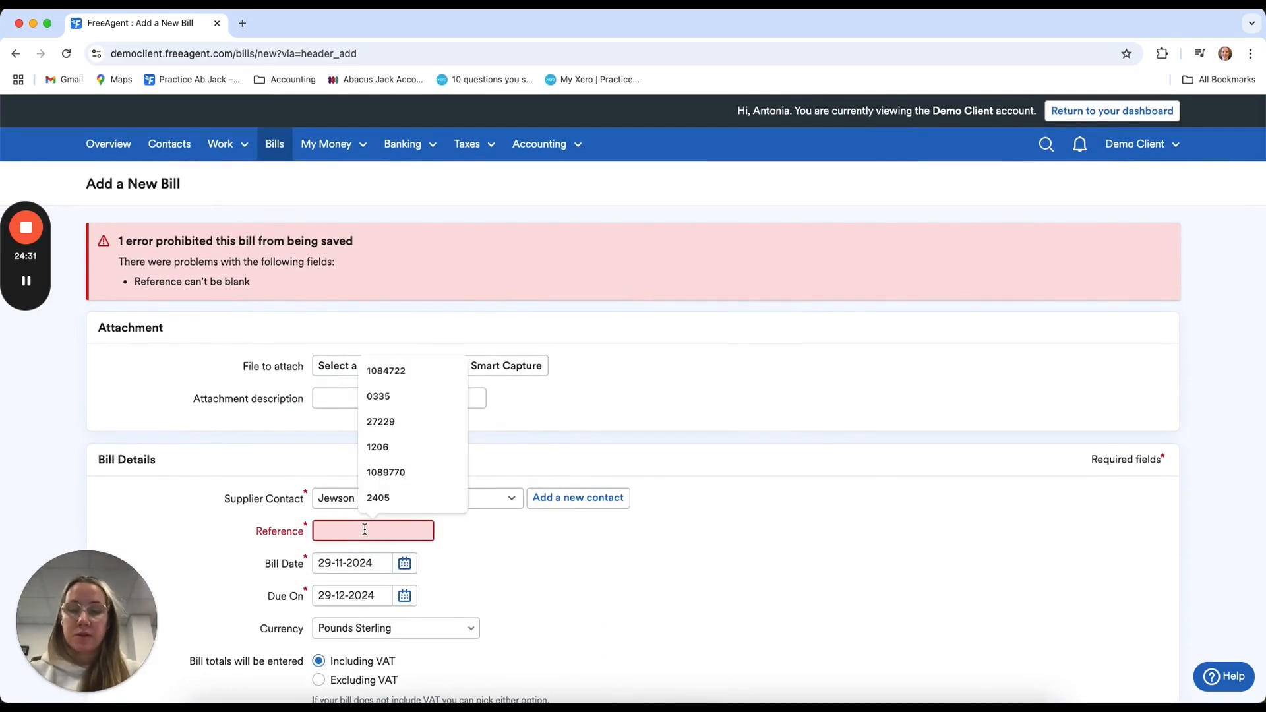
pyautogui.write('INV ')
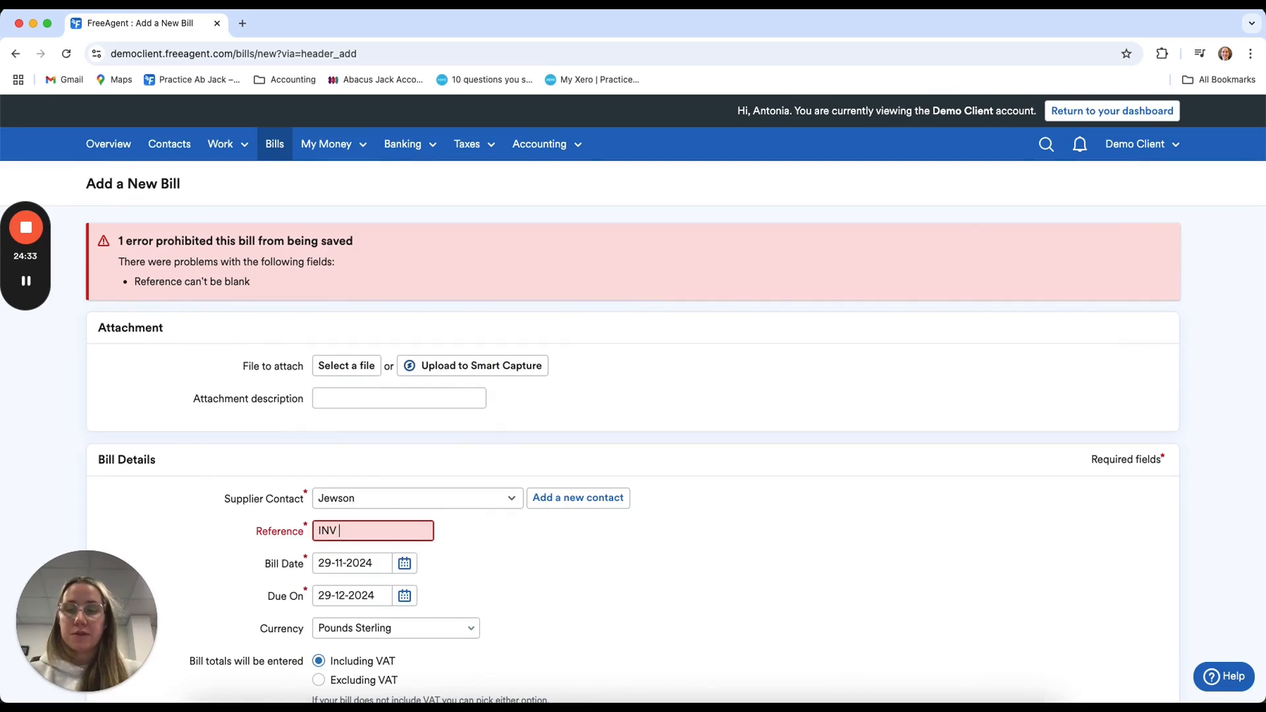
pyautogui.write('2911')
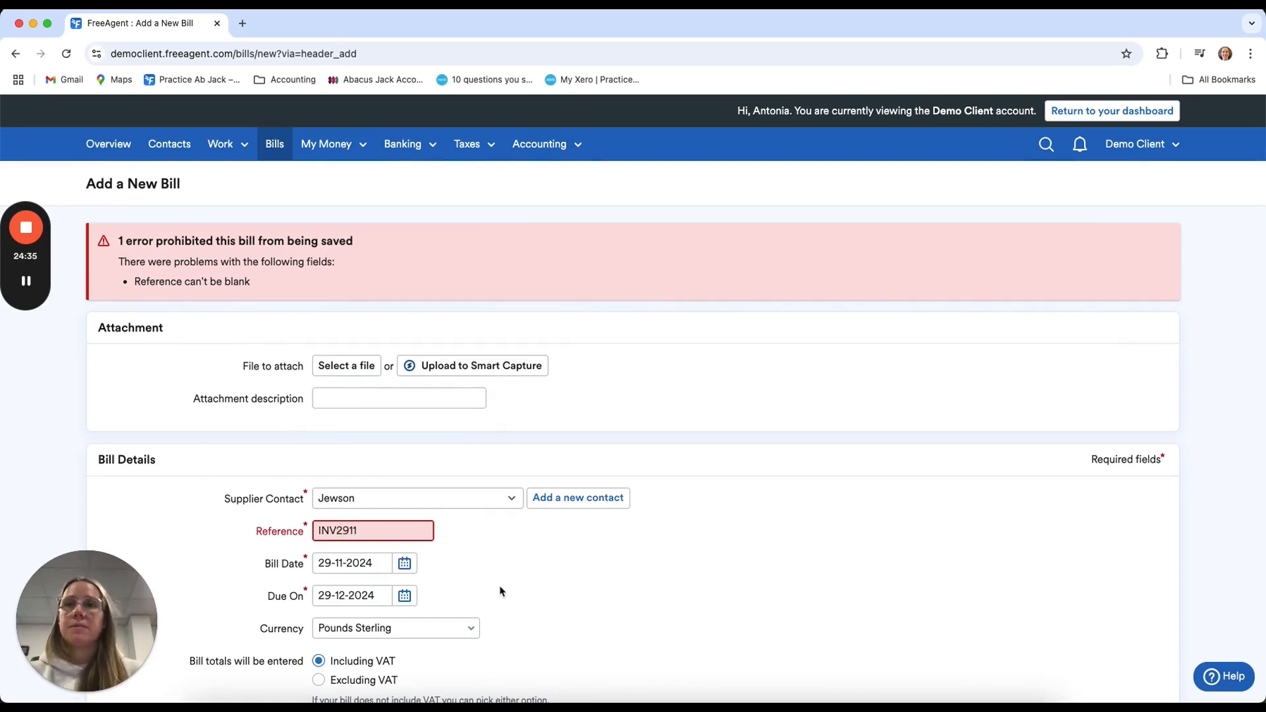
pyautogui.scroll(-3, 521, 584)
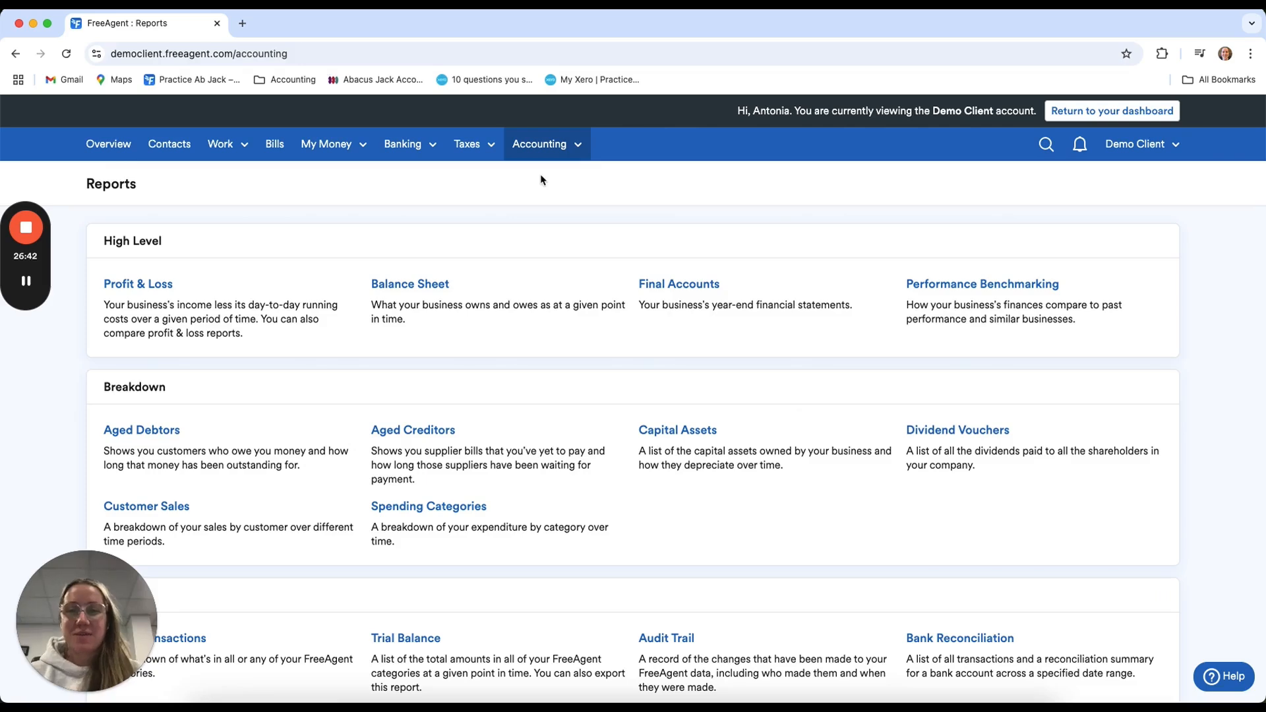
# Open the Profit & Loss report and review turnover, cost of sales, administration expenses and depreciation for the current year to date
pyautogui.click(157, 290)
pyautogui.scroll(-1, 466, 516)
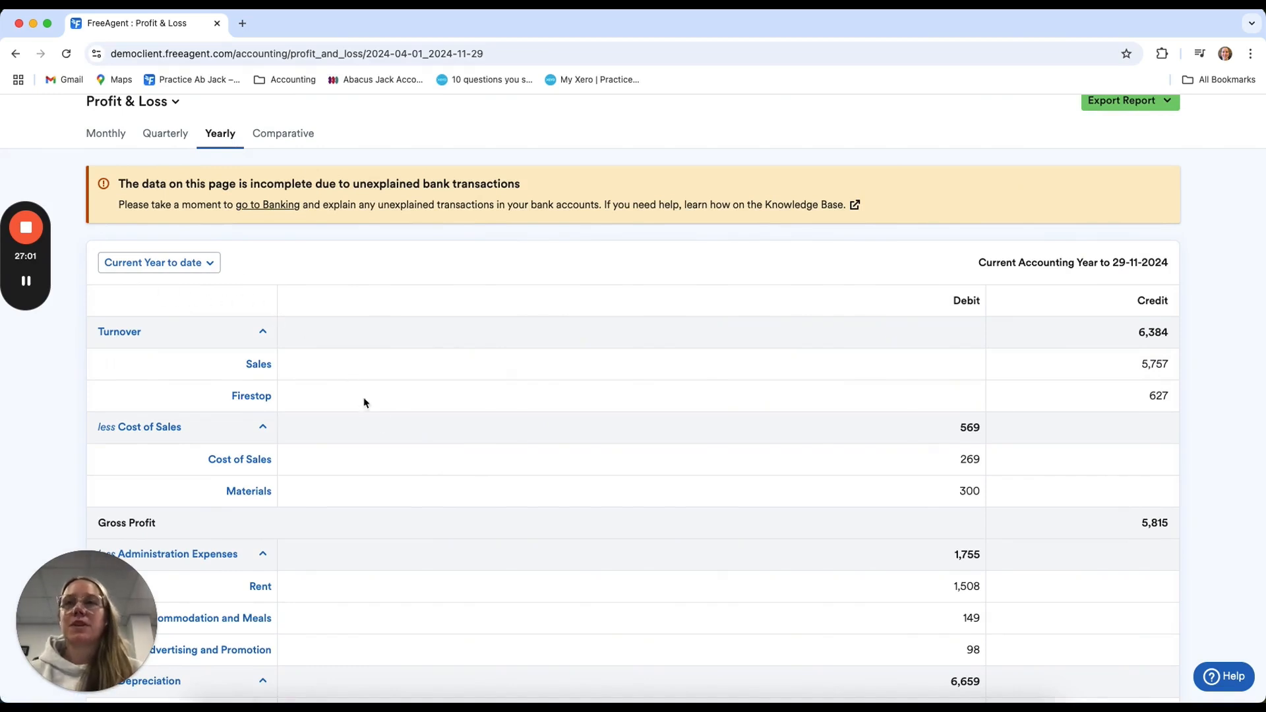
pyautogui.scroll(-1, 413, 472)
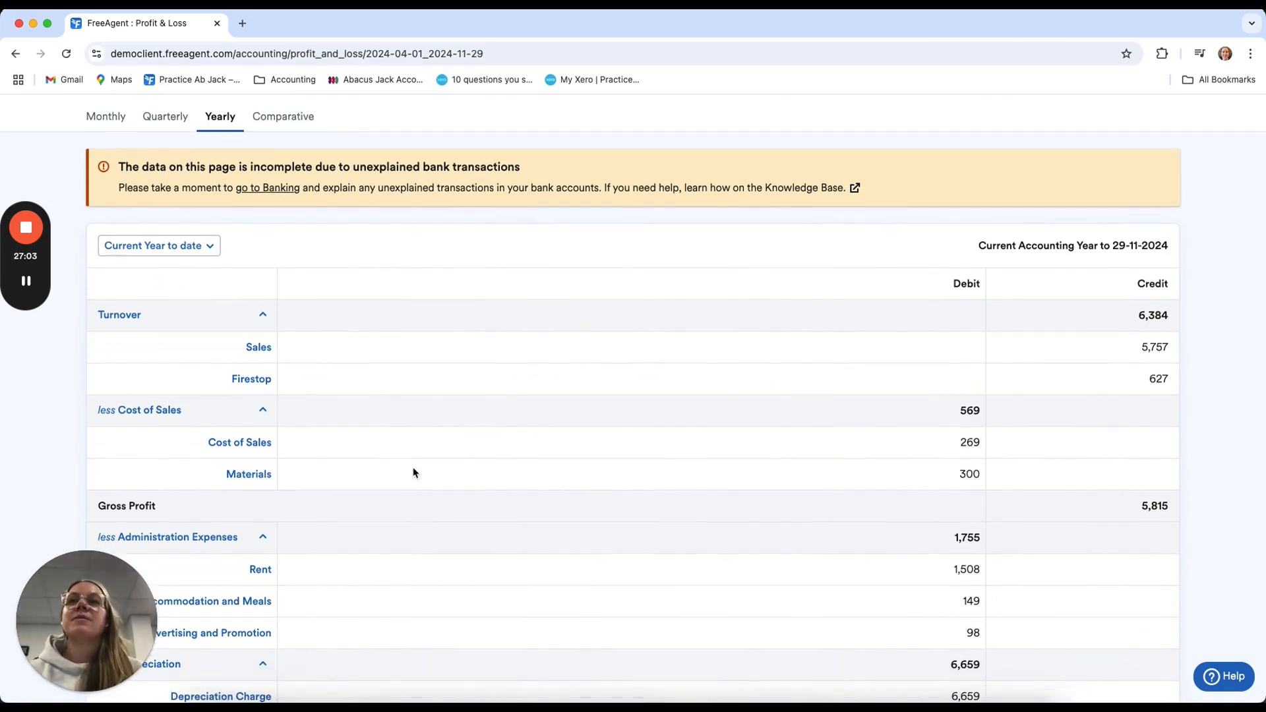
pyautogui.scroll(-2, 414, 462)
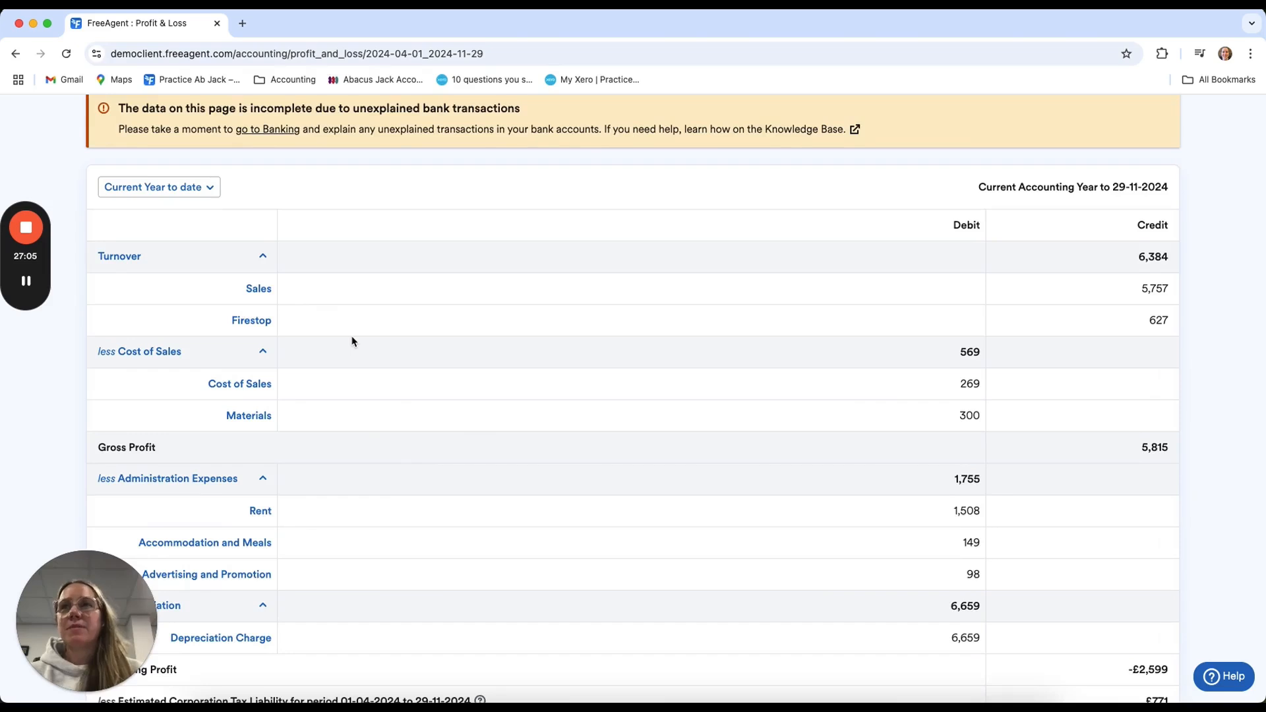
pyautogui.scroll(-2, 352, 341)
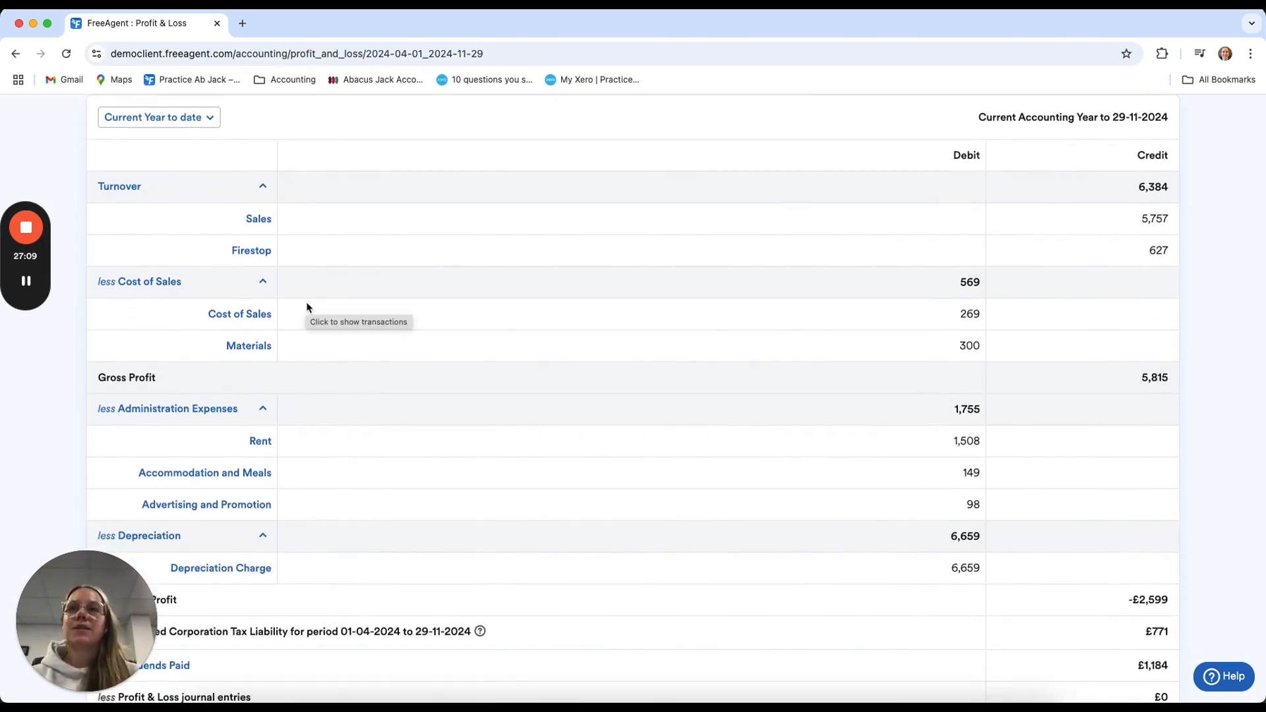
# Examine the gross profit, operating profit and estimated corporation tax liability in the Profit & Loss report
pyautogui.scroll(-2, 306, 308)
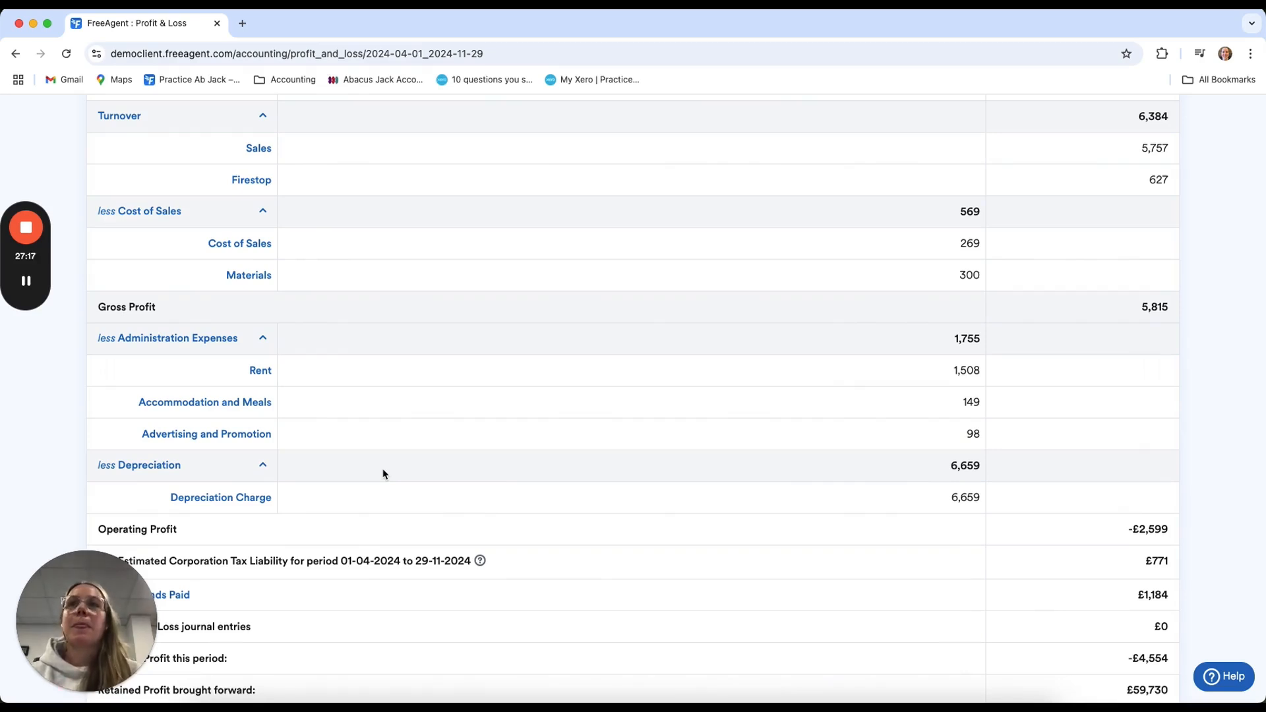
pyautogui.scroll(2, 383, 473)
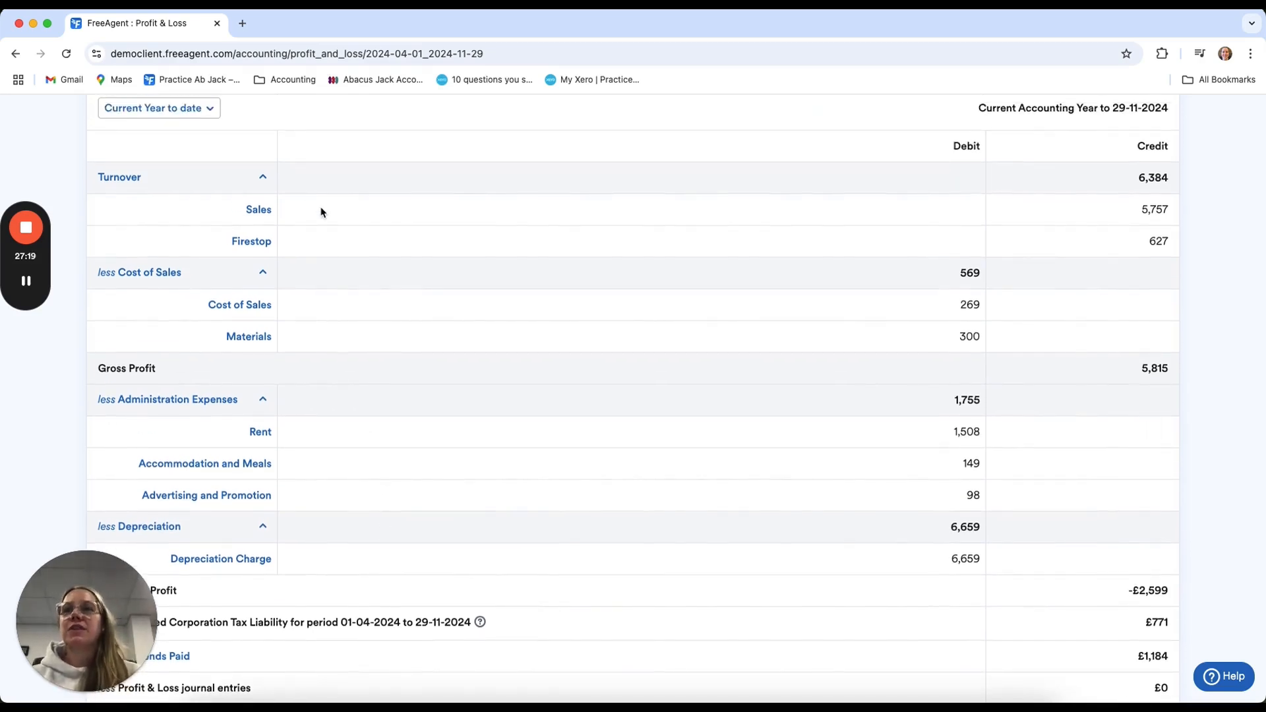
pyautogui.doubleClick(1139, 369)
pyautogui.scroll(-3, 1016, 451)
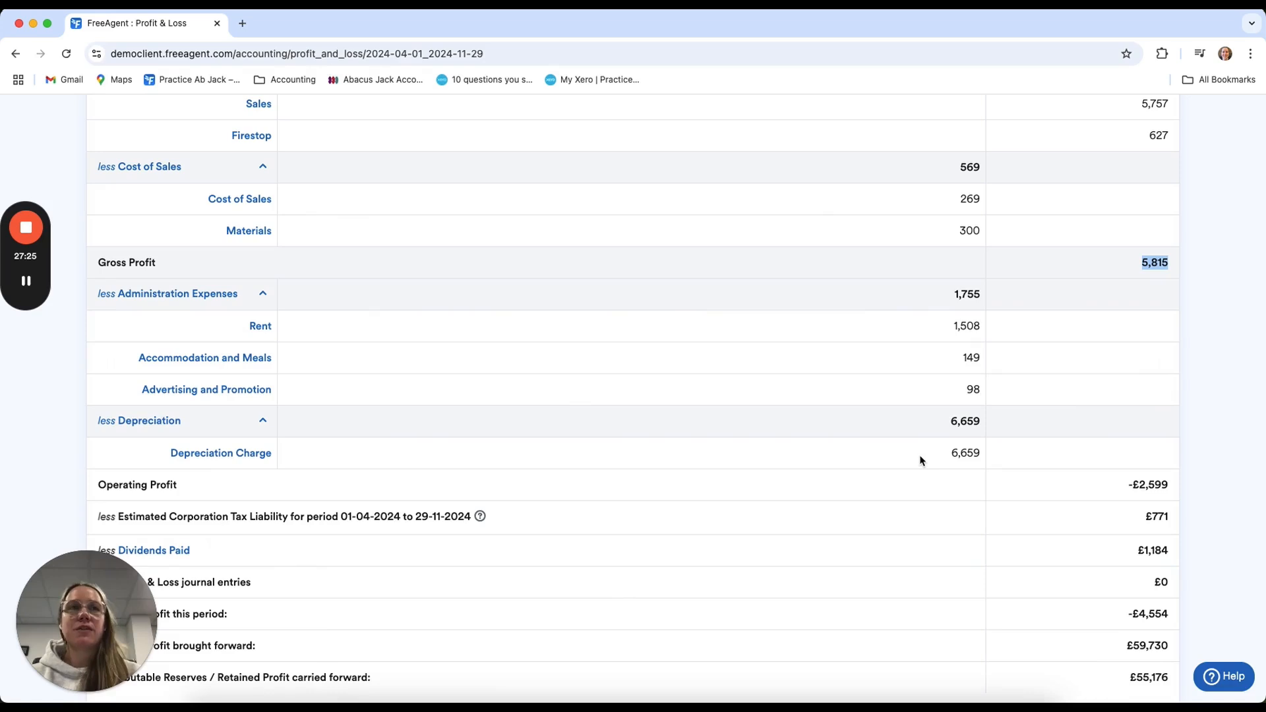
pyautogui.scroll(-1, 1076, 551)
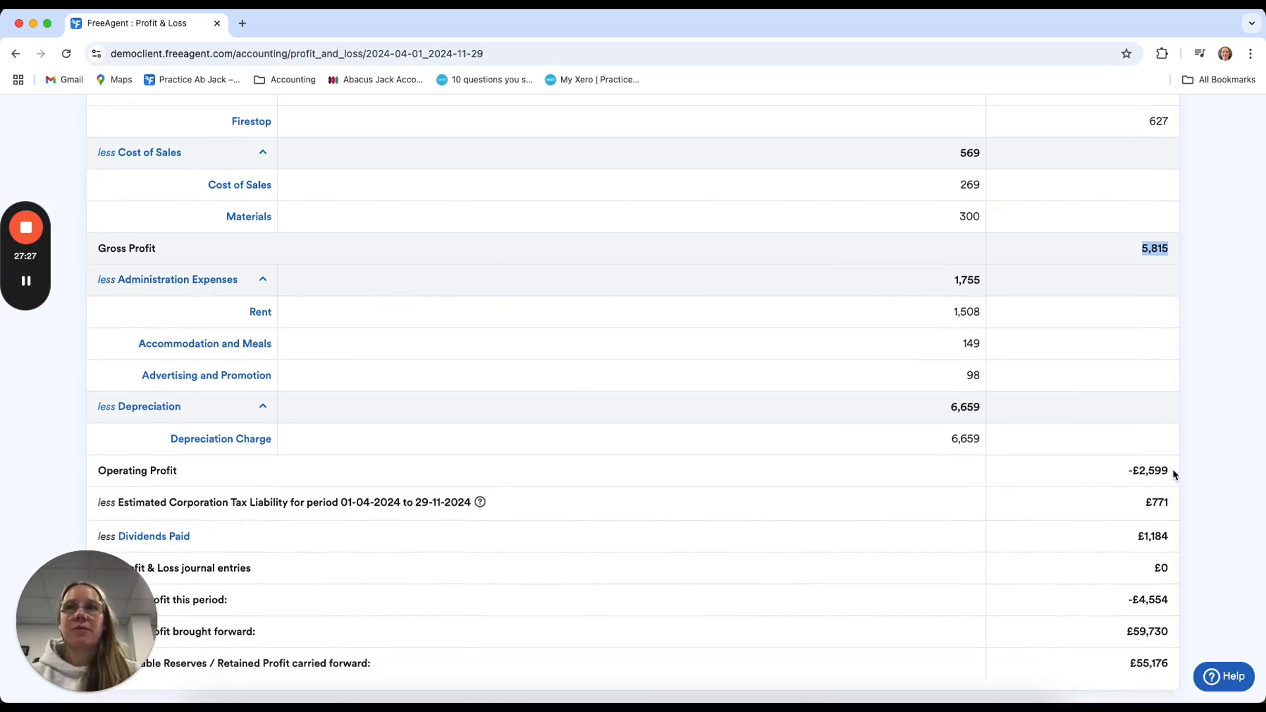
pyautogui.moveTo(1173, 474); pyautogui.dragTo(1125, 474)
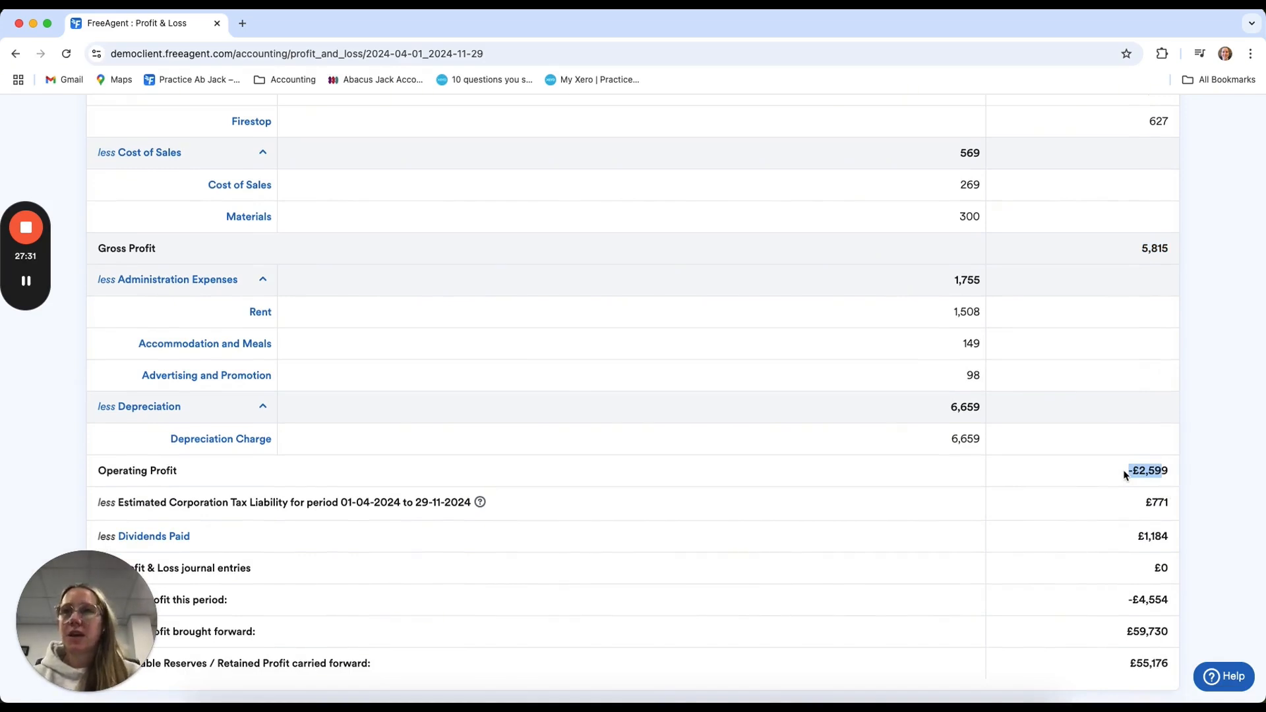
pyautogui.click(1162, 502)
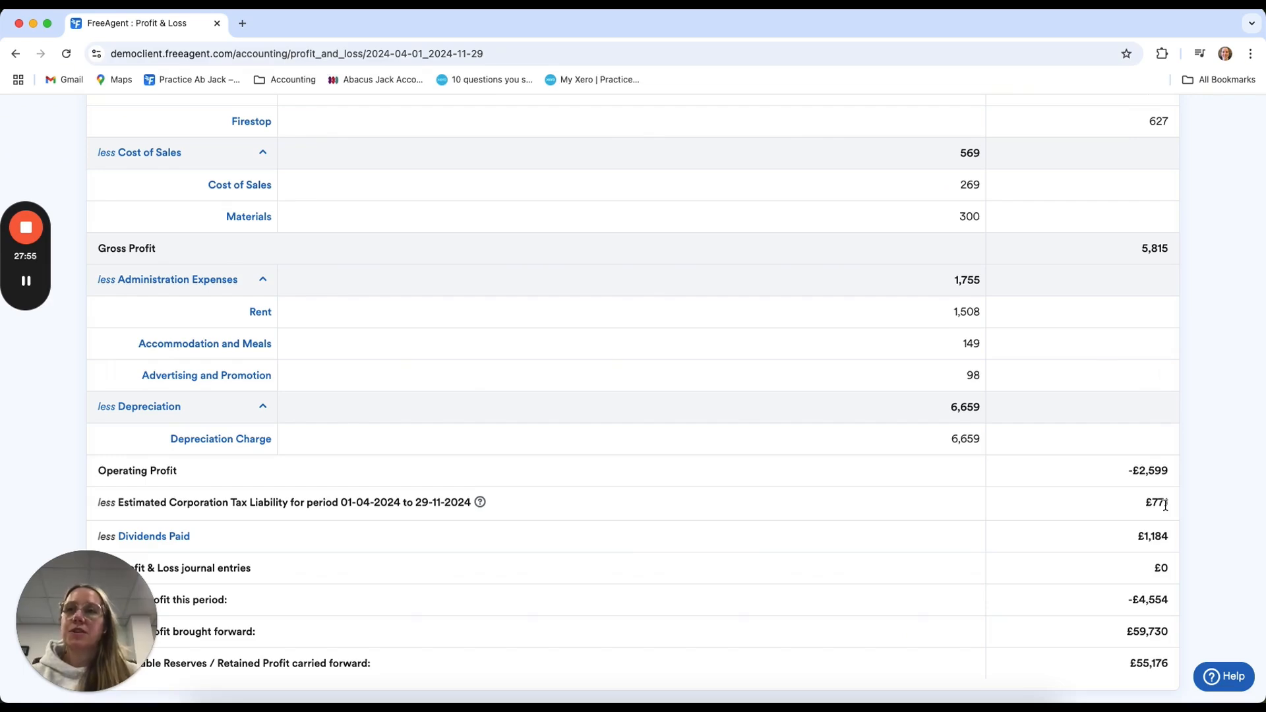
pyautogui.scroll(-1, 1165, 505)
# Switch to the Balance Sheet report and review its capital assets, current assets, current liabilities and owner's equity
pyautogui.scroll(8, 1164, 503)
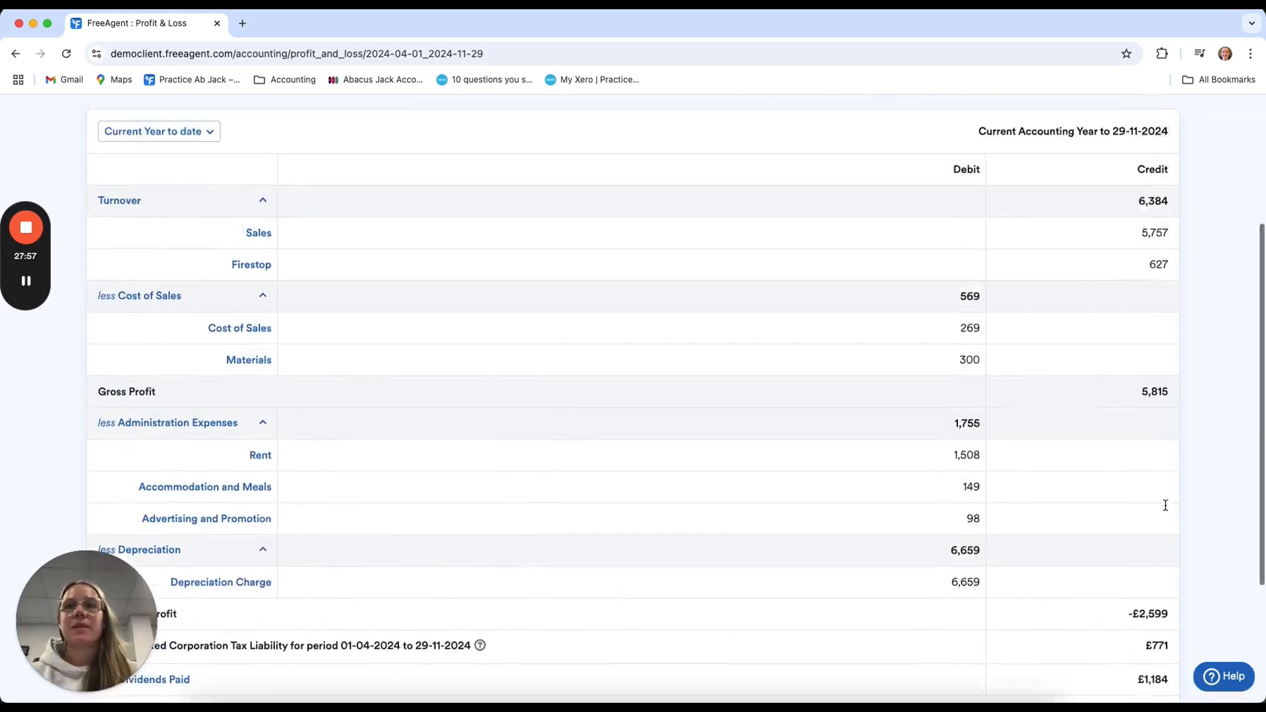
pyautogui.click(153, 184)
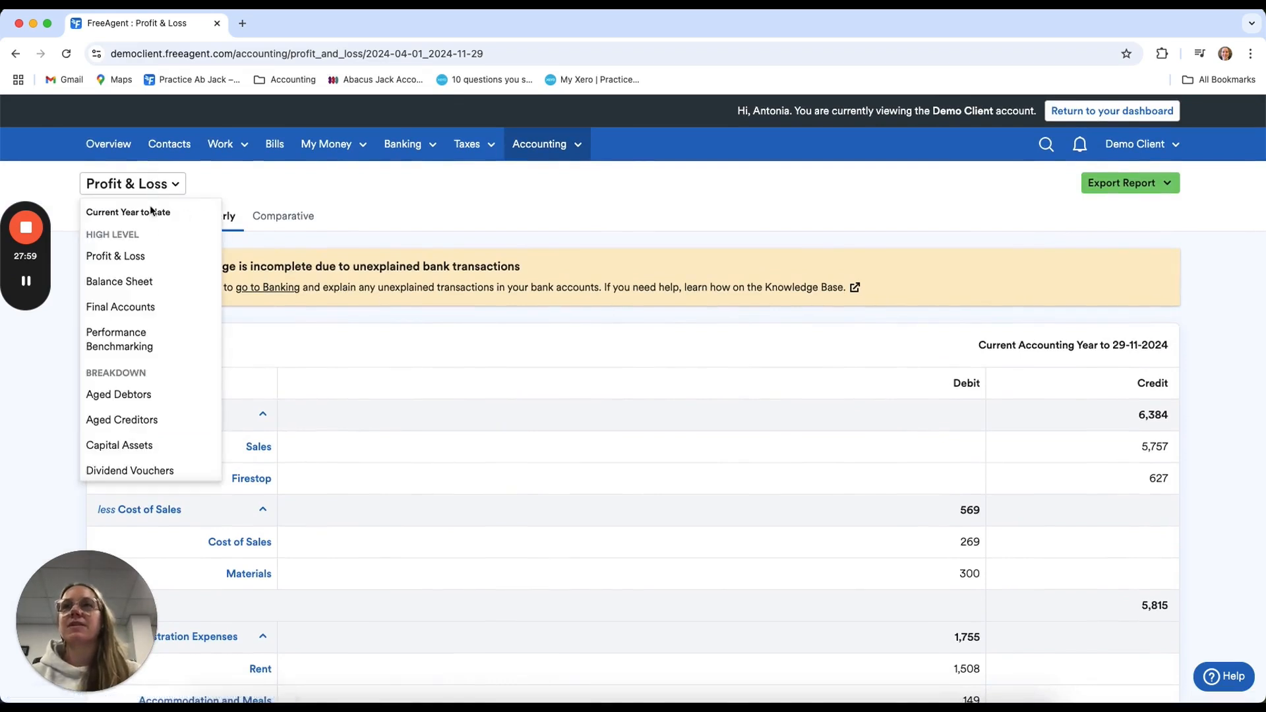
pyautogui.click(149, 286)
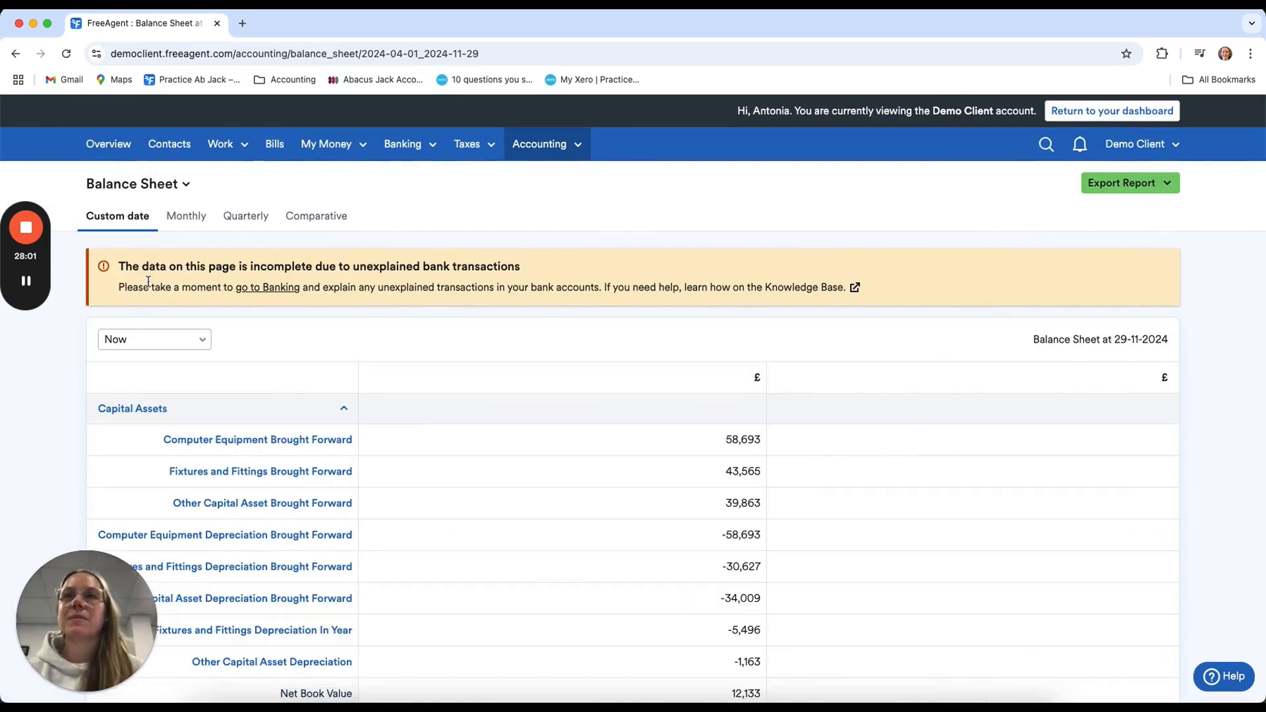
pyautogui.scroll(-3, 147, 281)
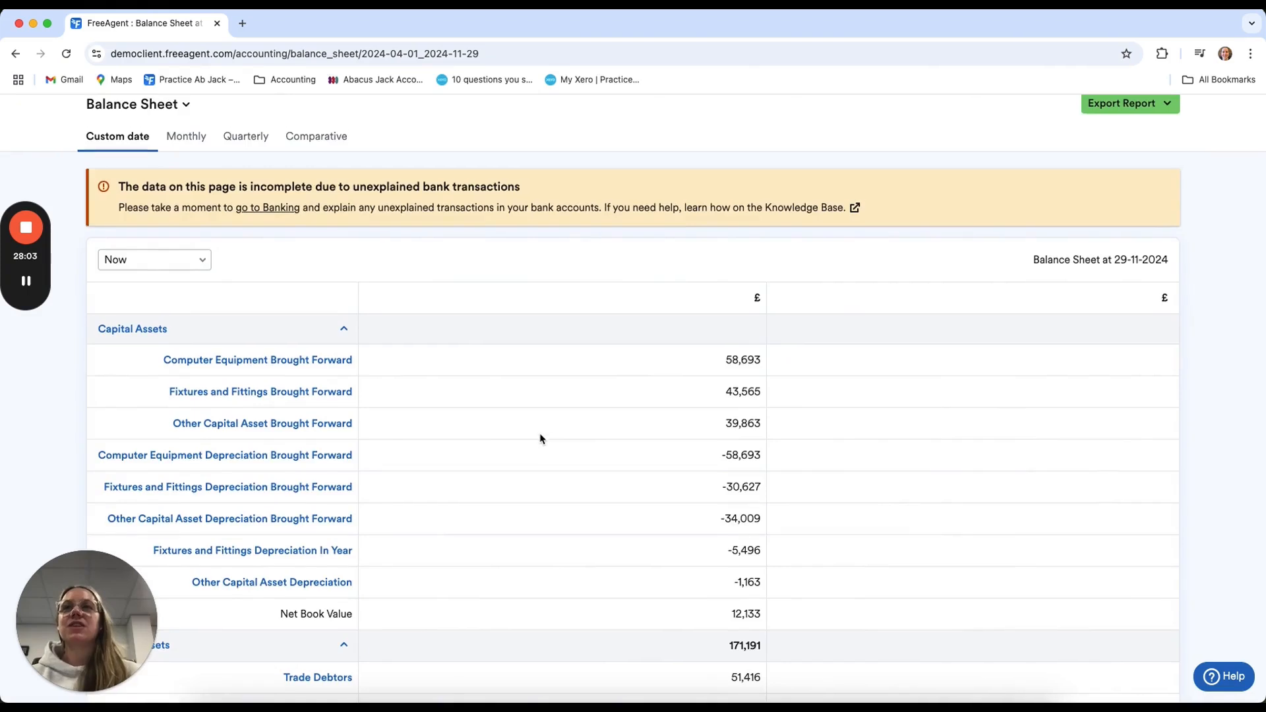
pyautogui.scroll(-2, 539, 439)
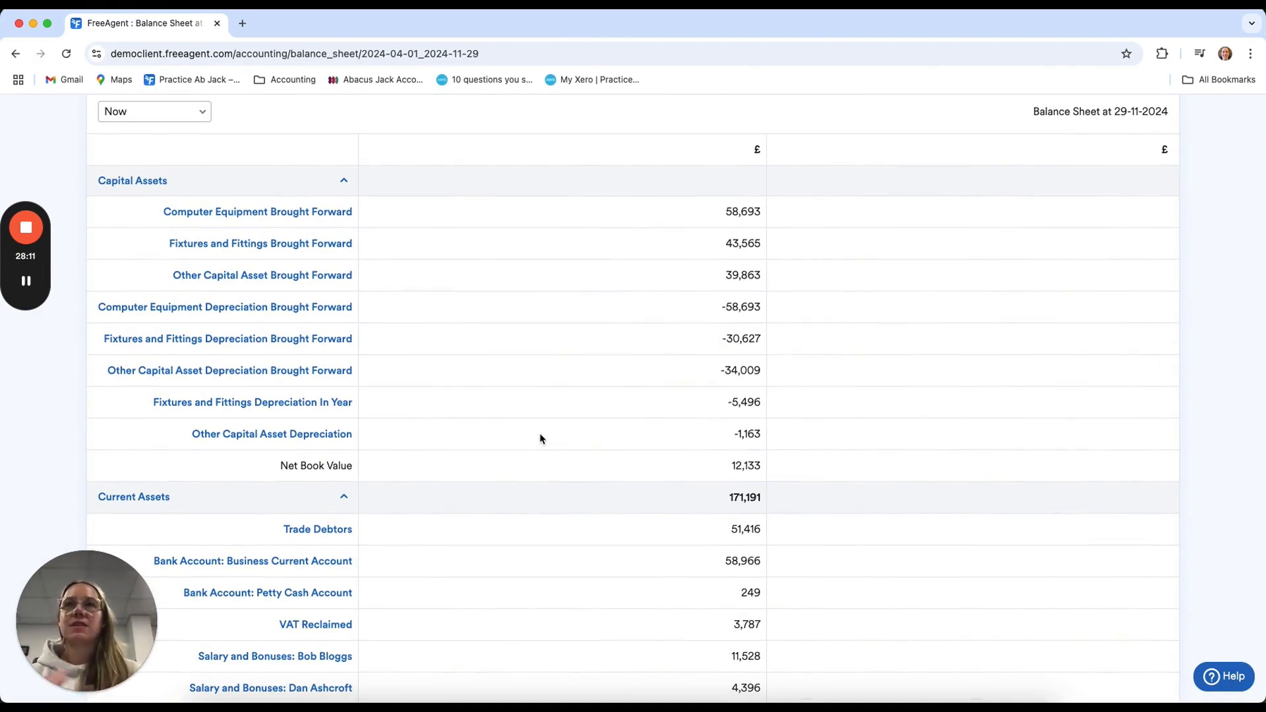
pyautogui.scroll(-1, 540, 438)
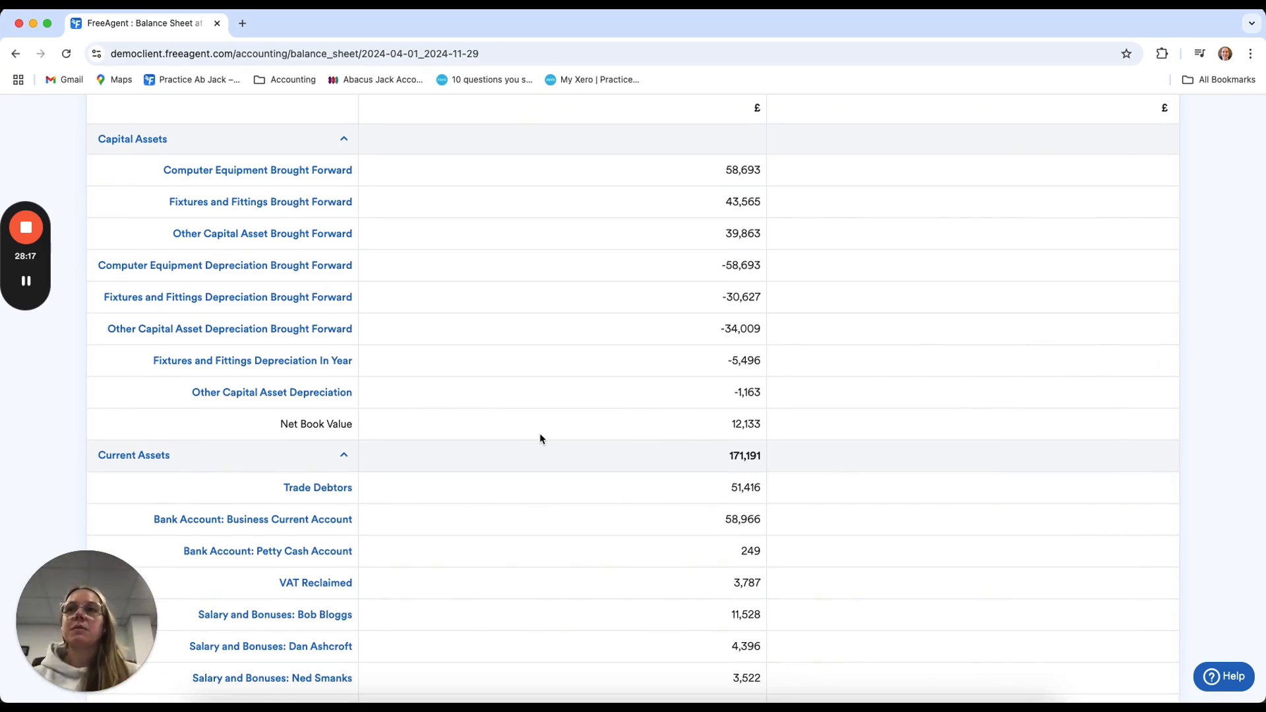
pyautogui.scroll(-5, 540, 438)
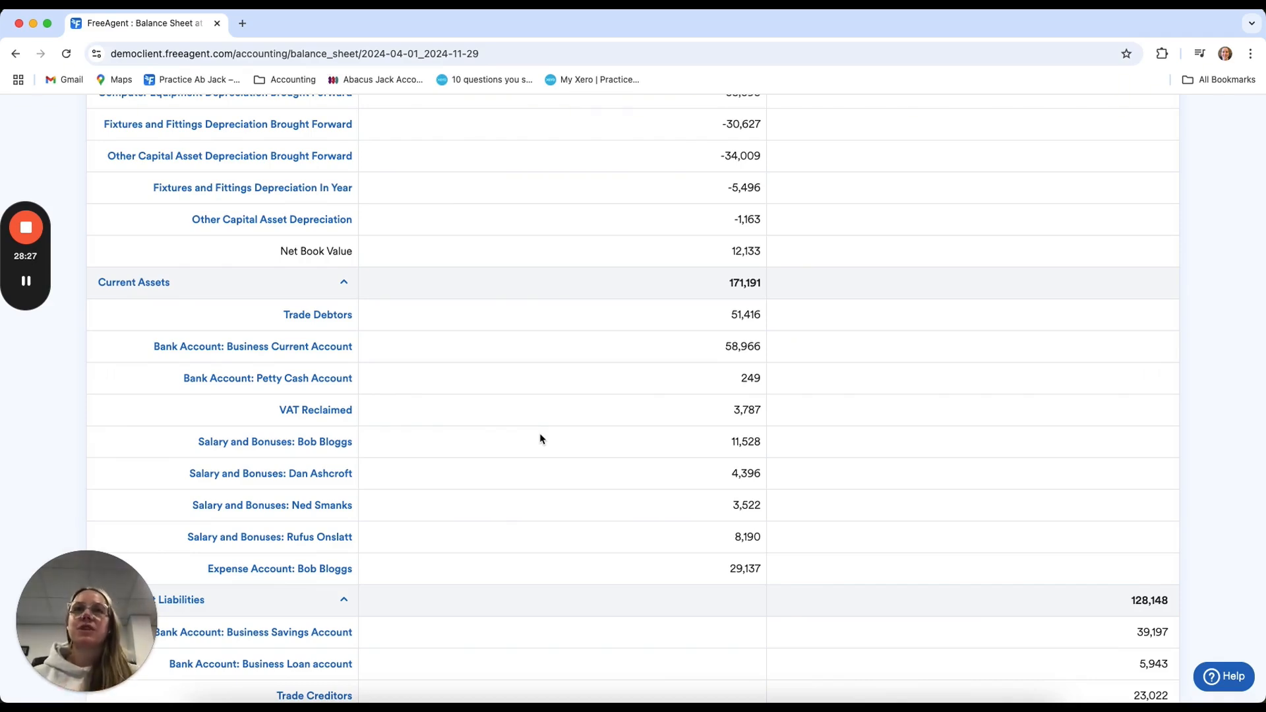
pyautogui.scroll(-5, 540, 439)
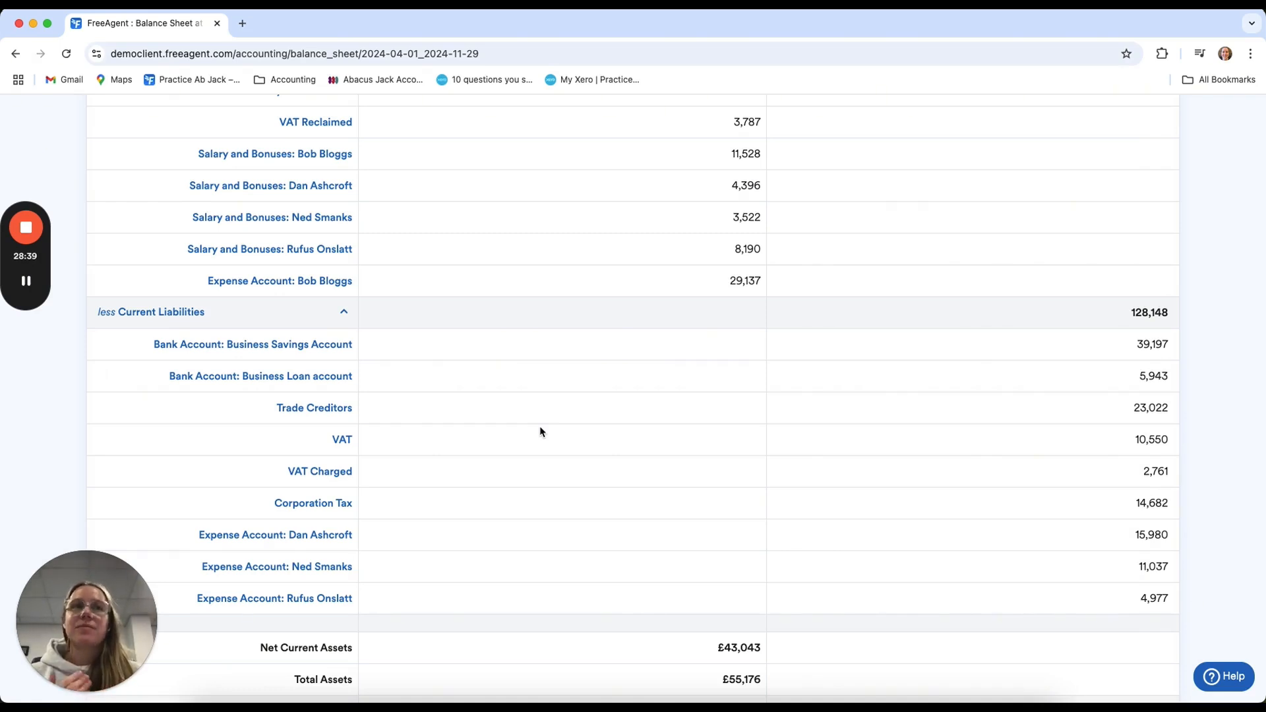
pyautogui.scroll(-3, 541, 432)
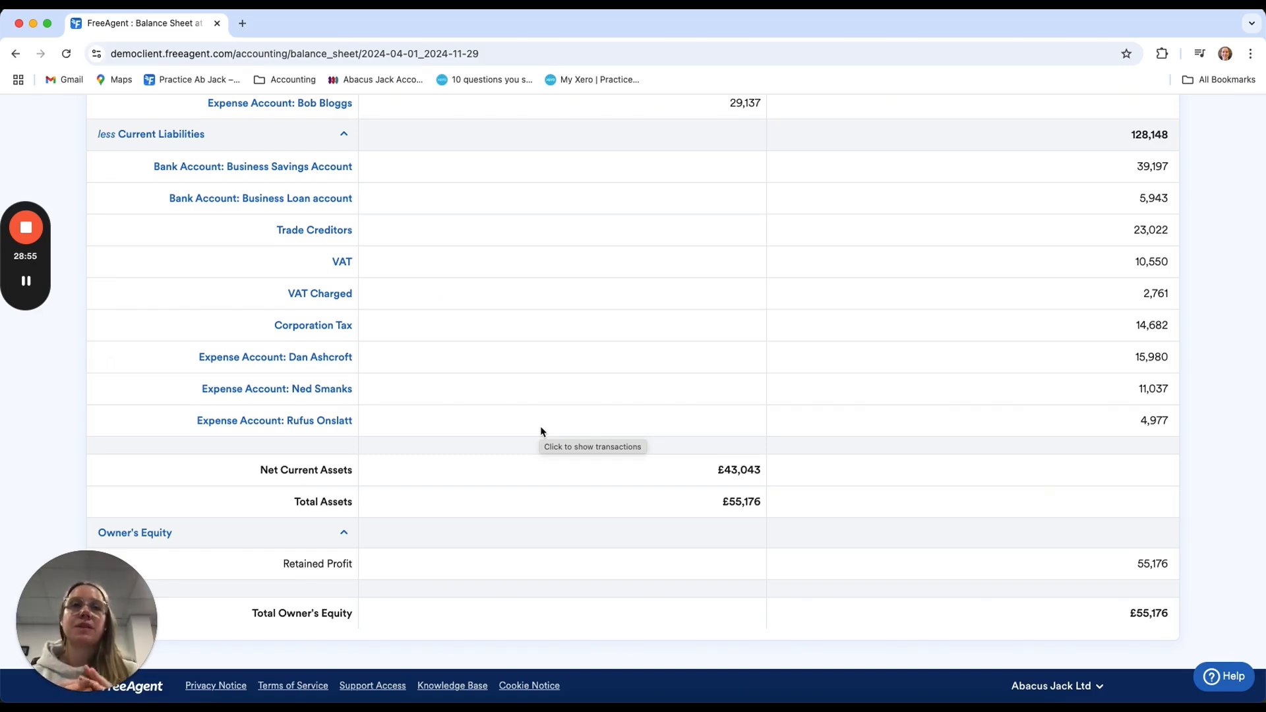
pyautogui.scroll(5, 541, 431)
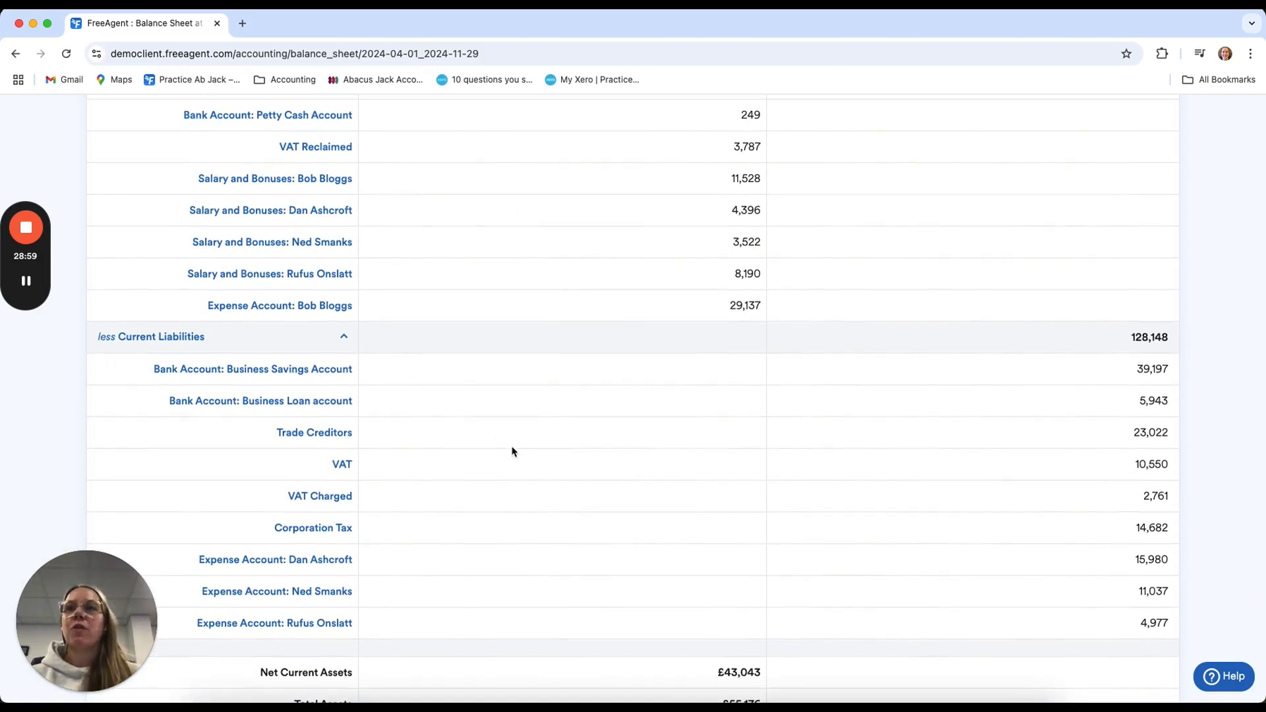
pyautogui.scroll(2, 576, 531)
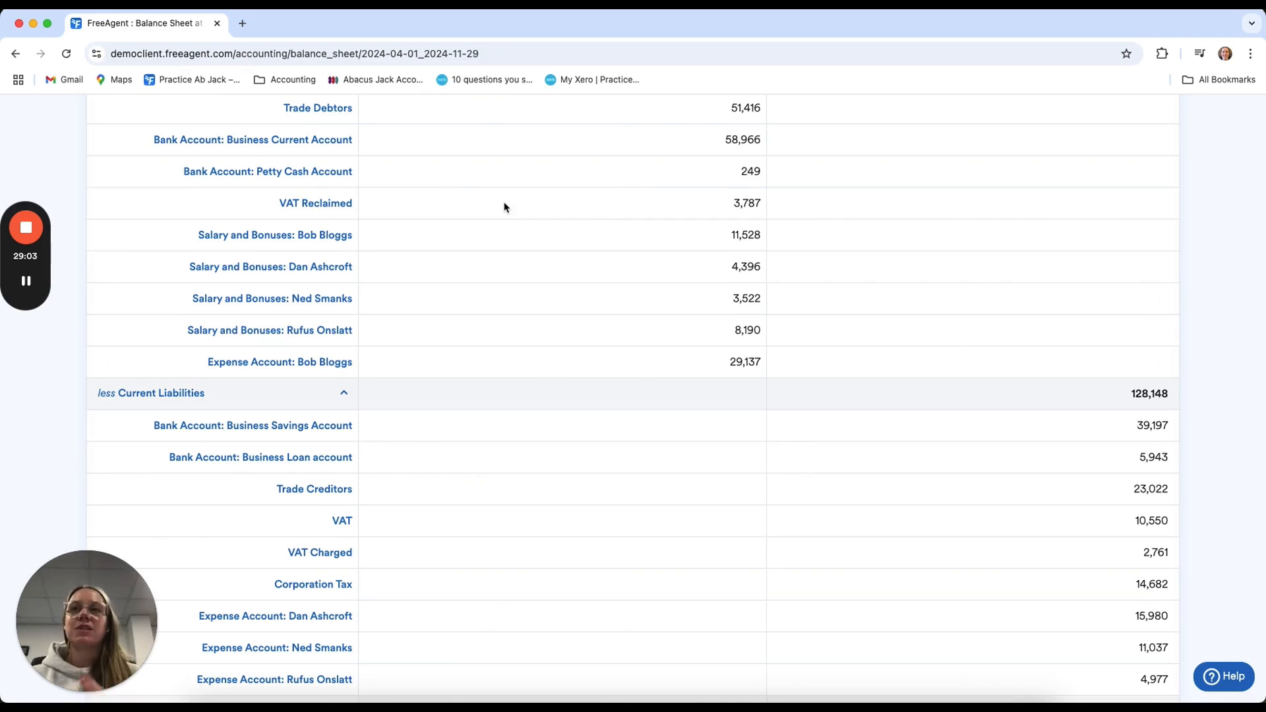
pyautogui.scroll(2, 514, 310)
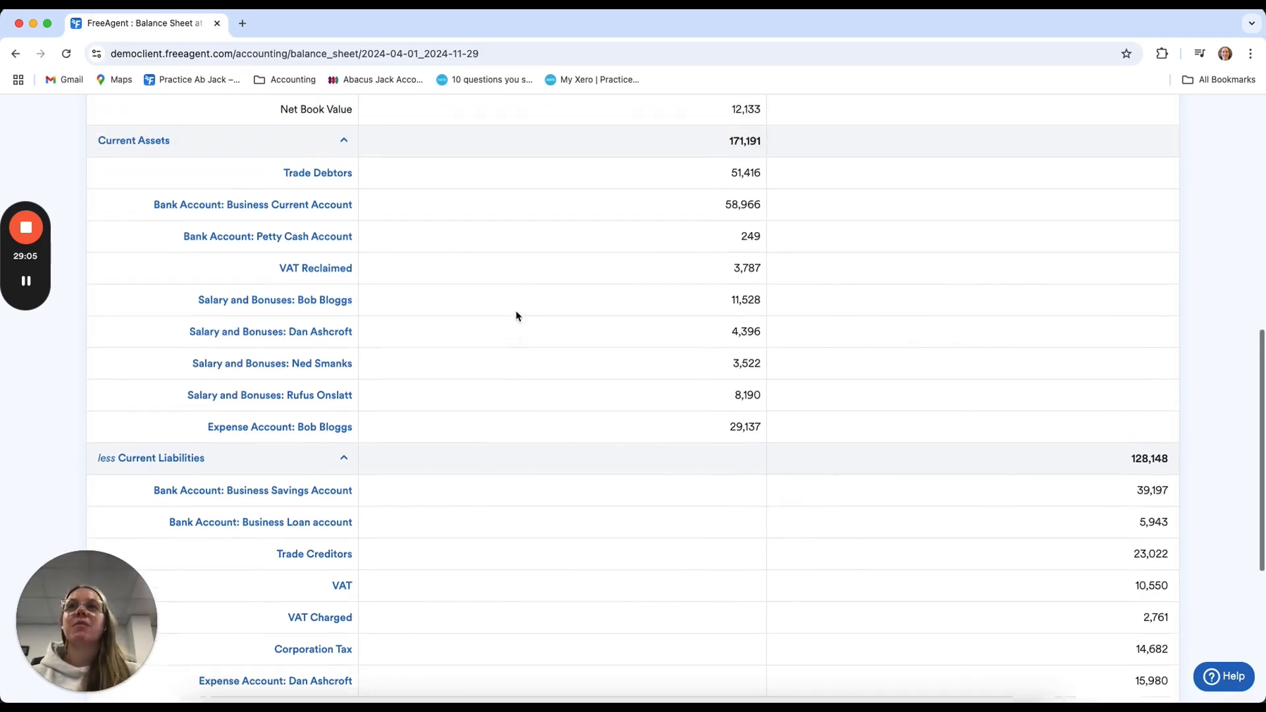